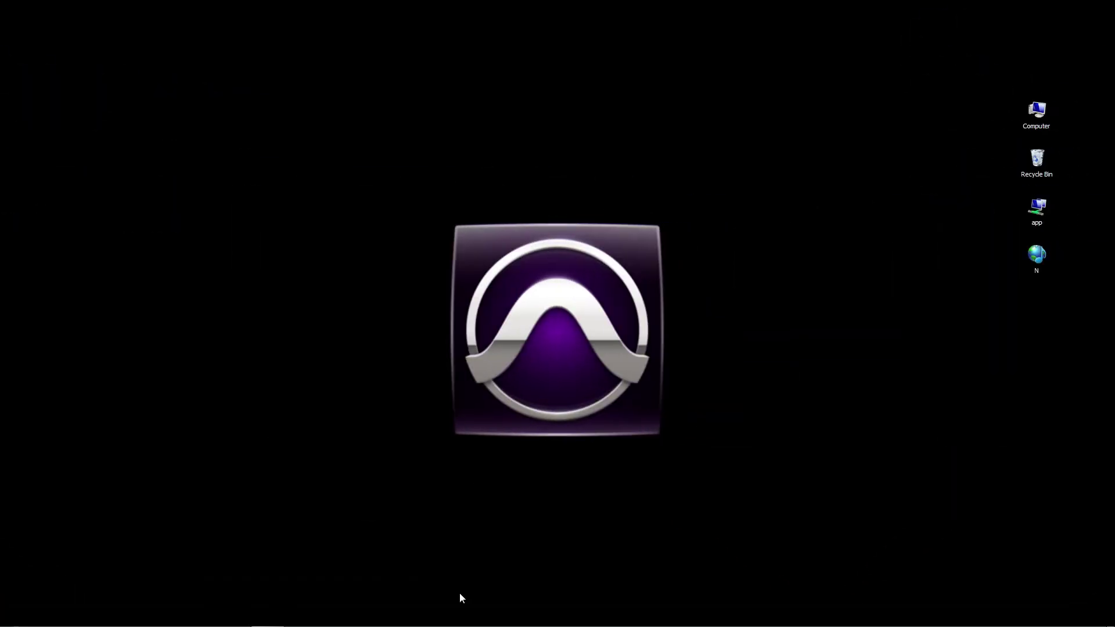
- Switch to FL Studio and fill the Kick channel on every fourth step
{"action": "mouse_move", "coordinate": [404, 621]}
{"action": "left_click", "coordinate": [195, 614]}
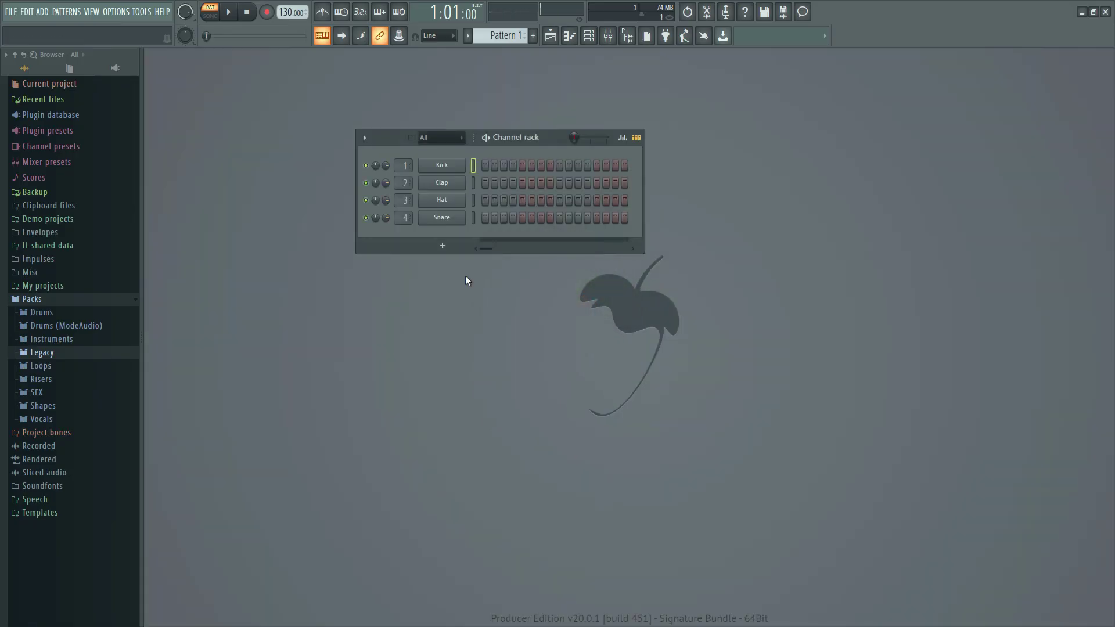
{"action": "right_click", "coordinate": [443, 163]}
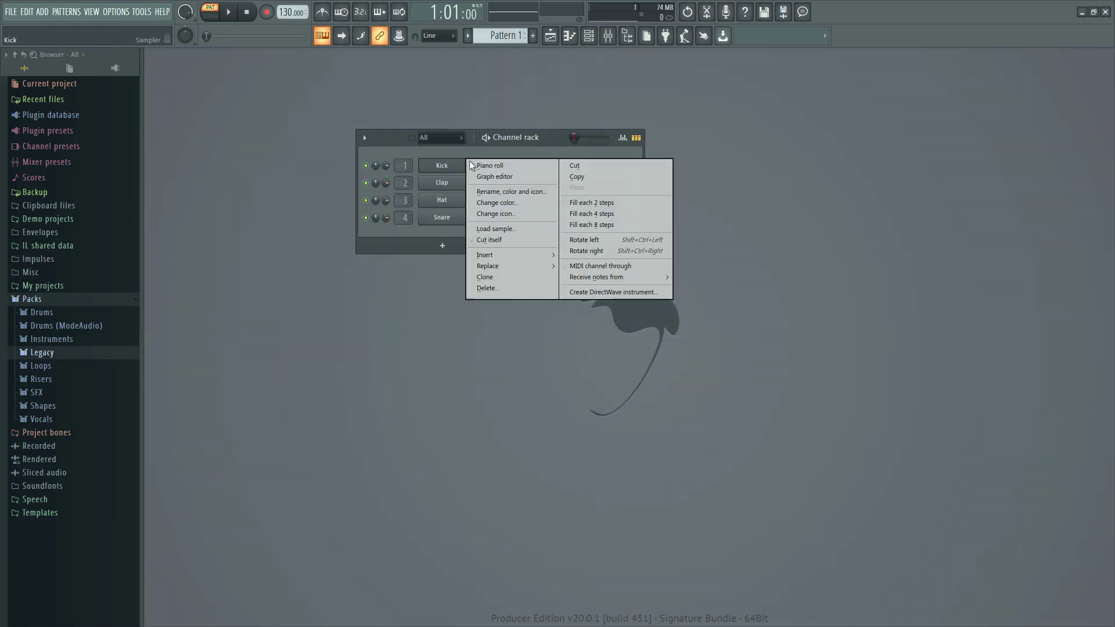
{"action": "left_click", "coordinate": [615, 213]}
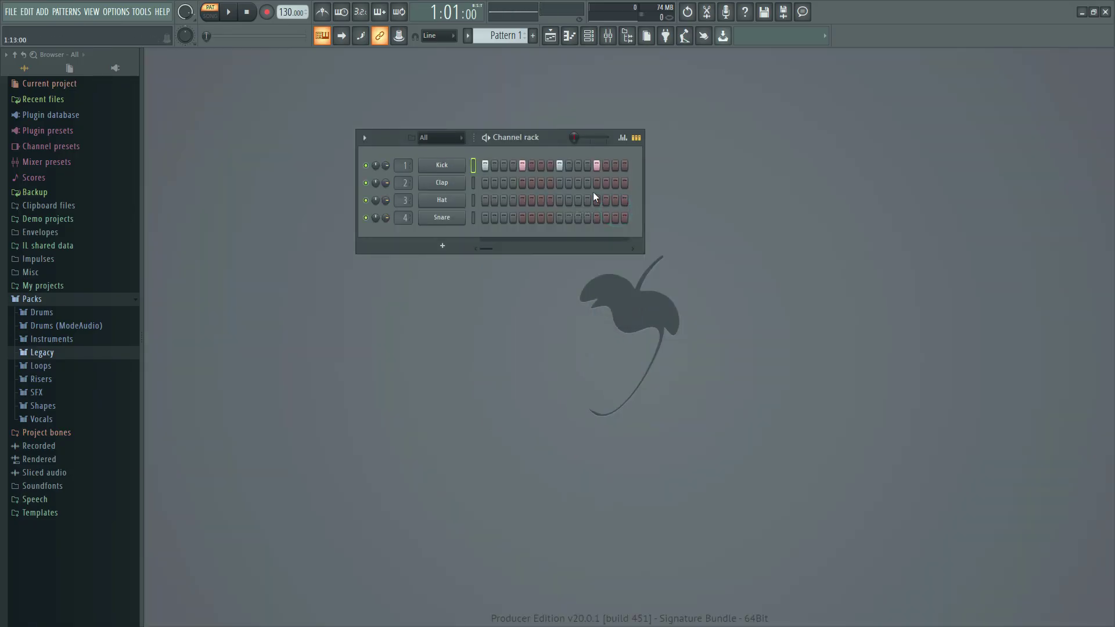
- Fill the Hat channel on every second step and play the pattern briefly
{"action": "right_click", "coordinate": [455, 206]}
{"action": "left_click", "coordinate": [596, 238]}
{"action": "key", "text": "space"}
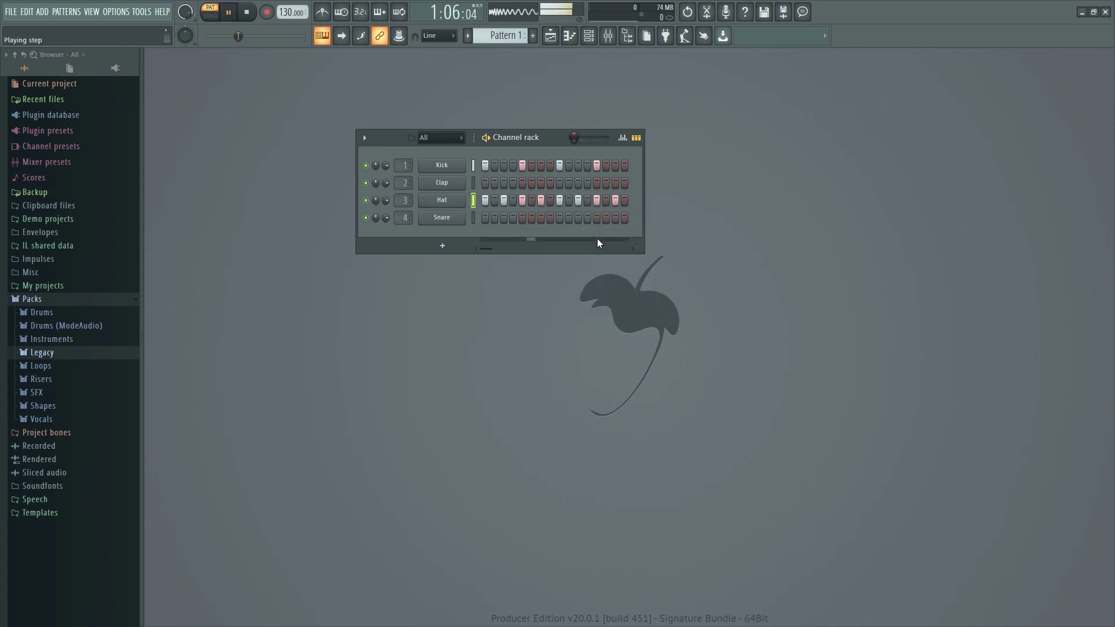
{"action": "key", "text": "space"}
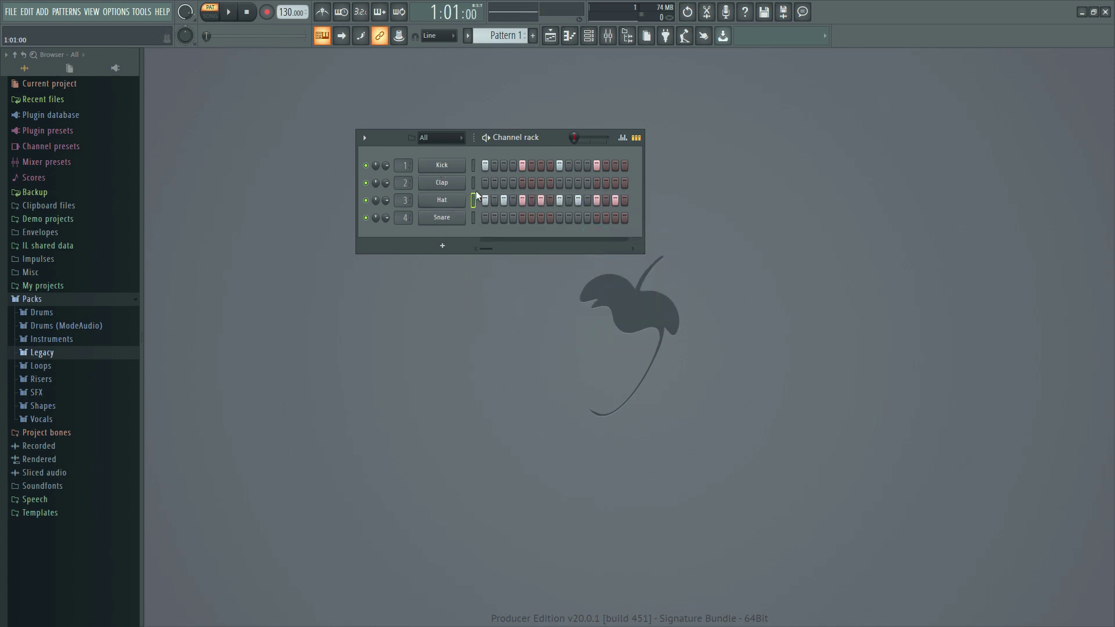
- Add a Snare hit on step 9 and a Clap hit on step 5, playing the pattern to check it
{"action": "left_click", "coordinate": [558, 217]}
{"action": "key", "text": "space"}
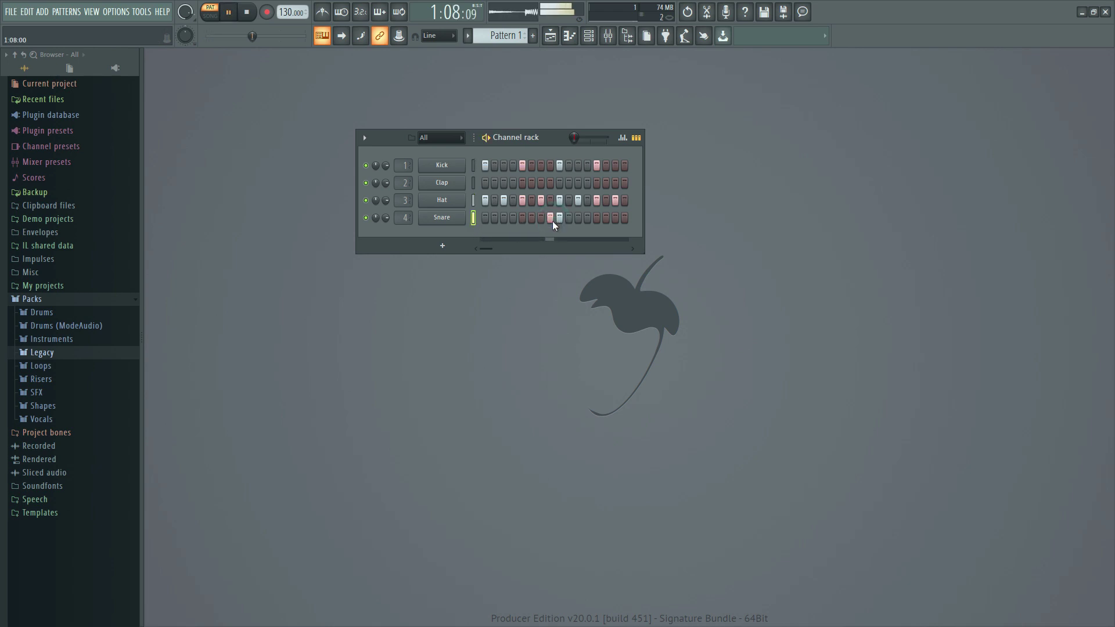
{"action": "left_click", "coordinate": [521, 182]}
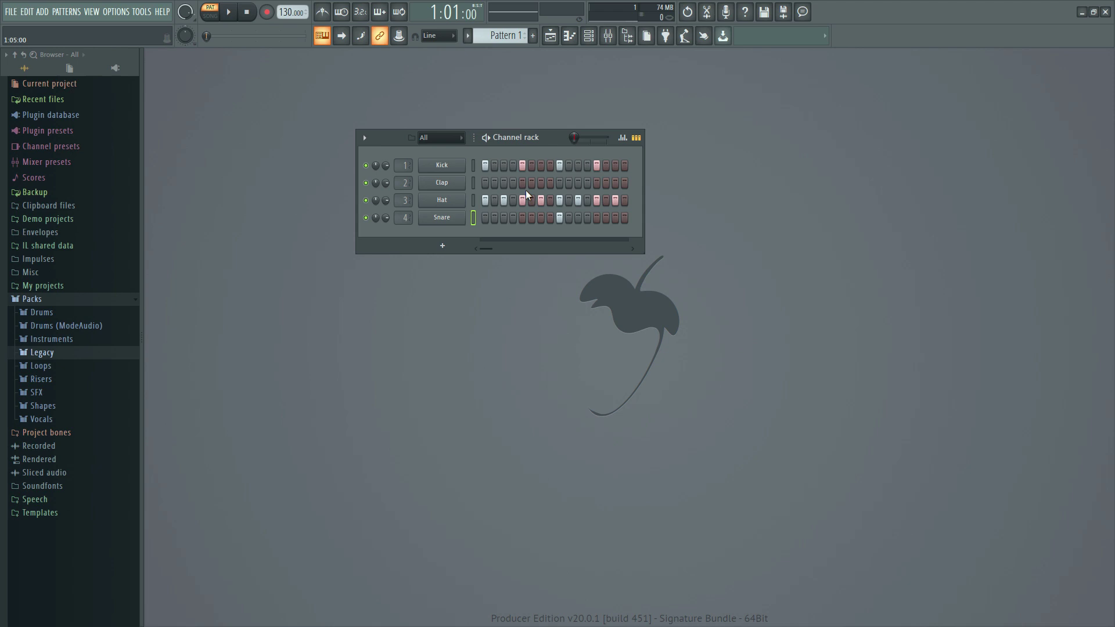
{"action": "left_click", "coordinate": [578, 200]}
{"action": "key", "text": "space"}
- Add the Grv Crash 01 cymbal from the Drums pack as a new channel with a hit on step 1, and play the pattern
{"action": "left_click", "coordinate": [81, 313]}
{"action": "left_click", "coordinate": [76, 325]}
{"action": "left_click", "coordinate": [82, 422]}
{"action": "left_click", "coordinate": [81, 473]}
{"action": "left_click_drag", "start_coordinate": [64, 473], "coordinate": [476, 236]}
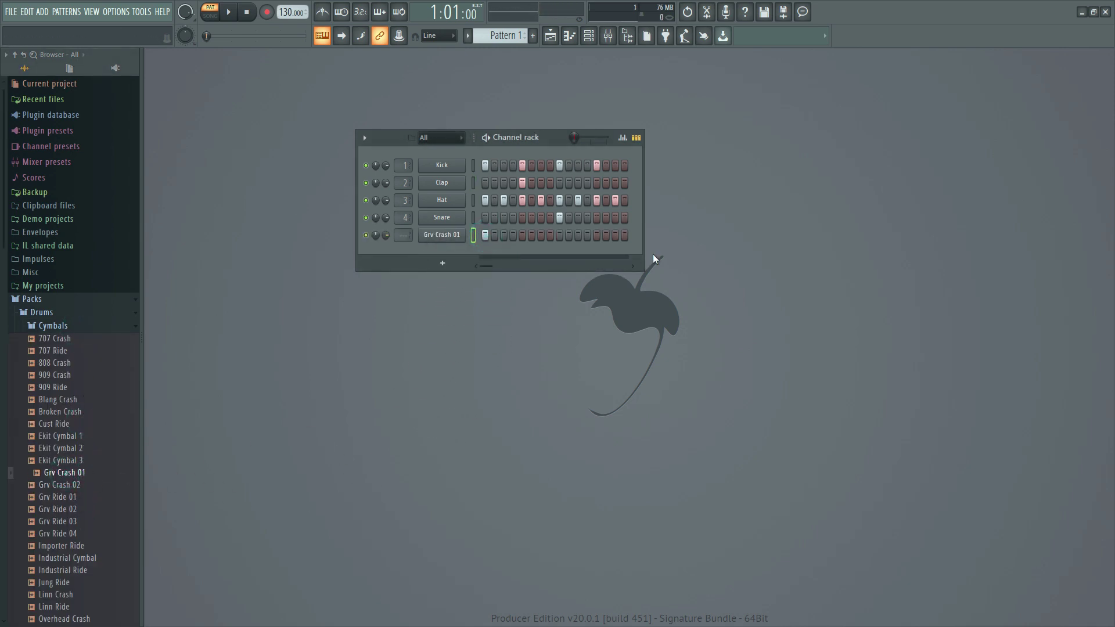
{"action": "key", "text": "space"}
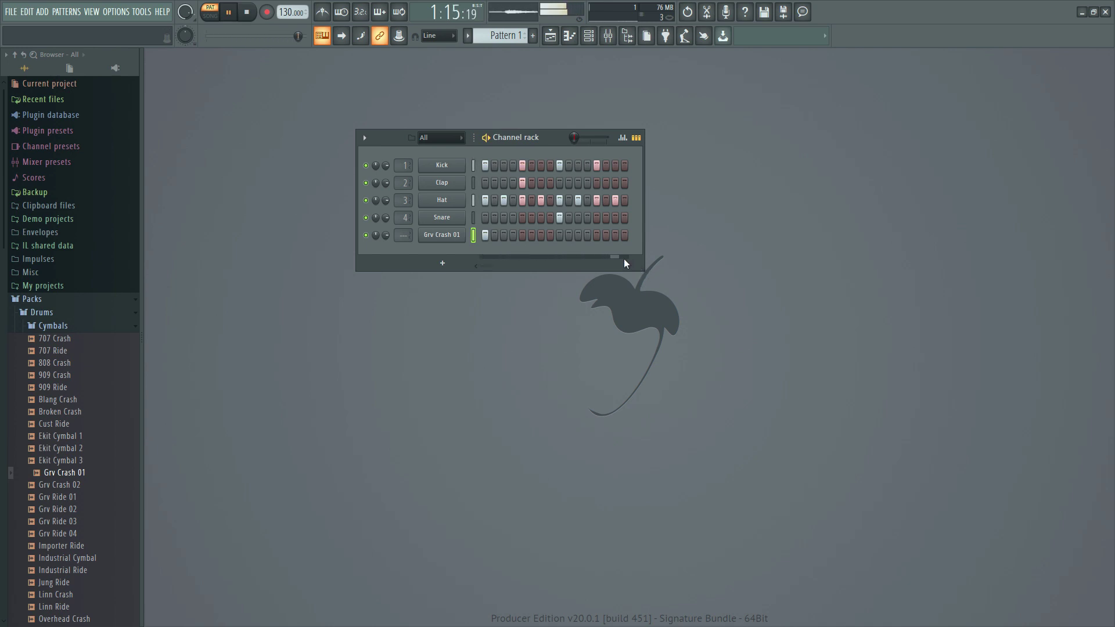
- Place Pattern 1 on playlist Track 1 at bars 1 and 2, playing the arrangement in song mode
{"action": "left_click", "coordinate": [550, 36]}
{"action": "left_click", "coordinate": [307, 104]}
{"action": "key", "text": "l"}
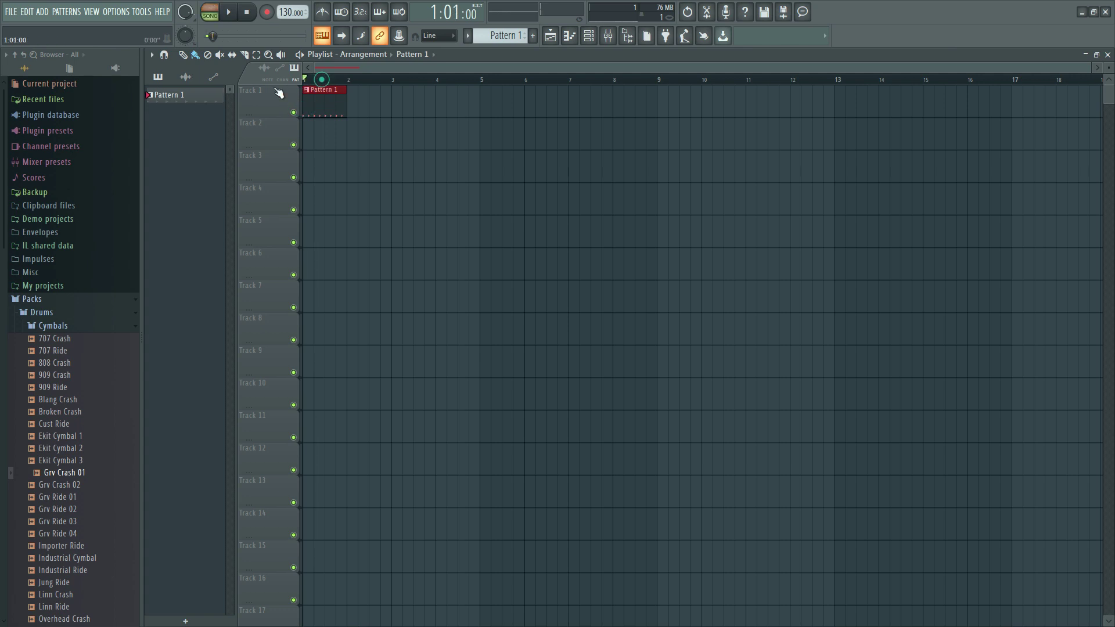
{"action": "scroll", "coordinate": [309, 82], "scroll_direction": "up", "scroll_amount": 4}
{"action": "scroll", "coordinate": [308, 83], "scroll_direction": "up", "scroll_amount": 2}
{"action": "key", "text": "space"}
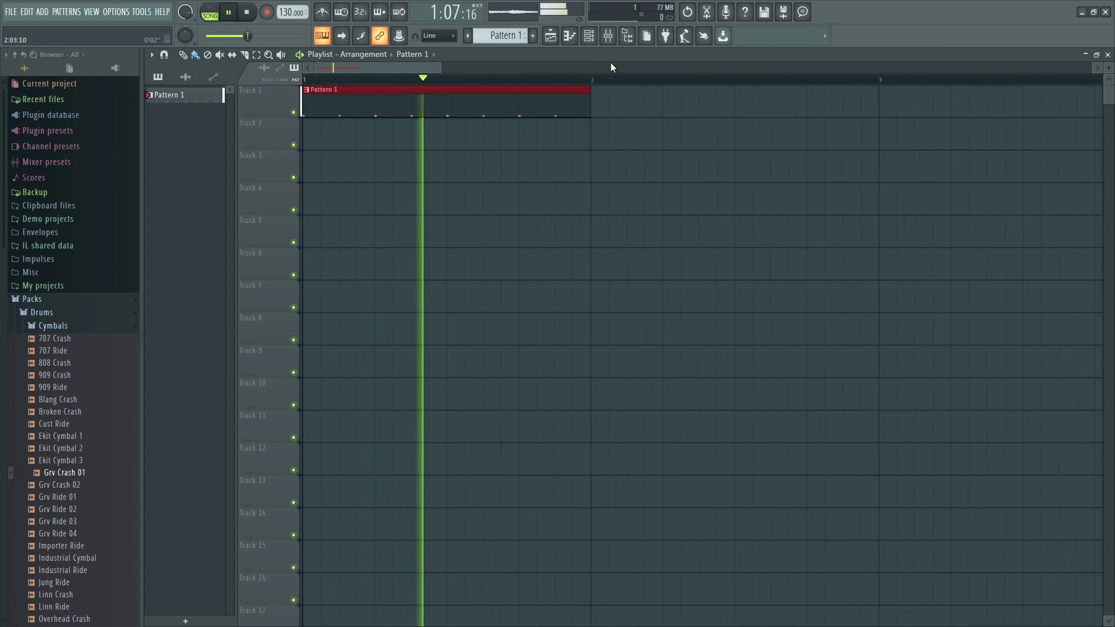
{"action": "key", "text": "space"}
{"action": "left_click", "coordinate": [593, 102]}
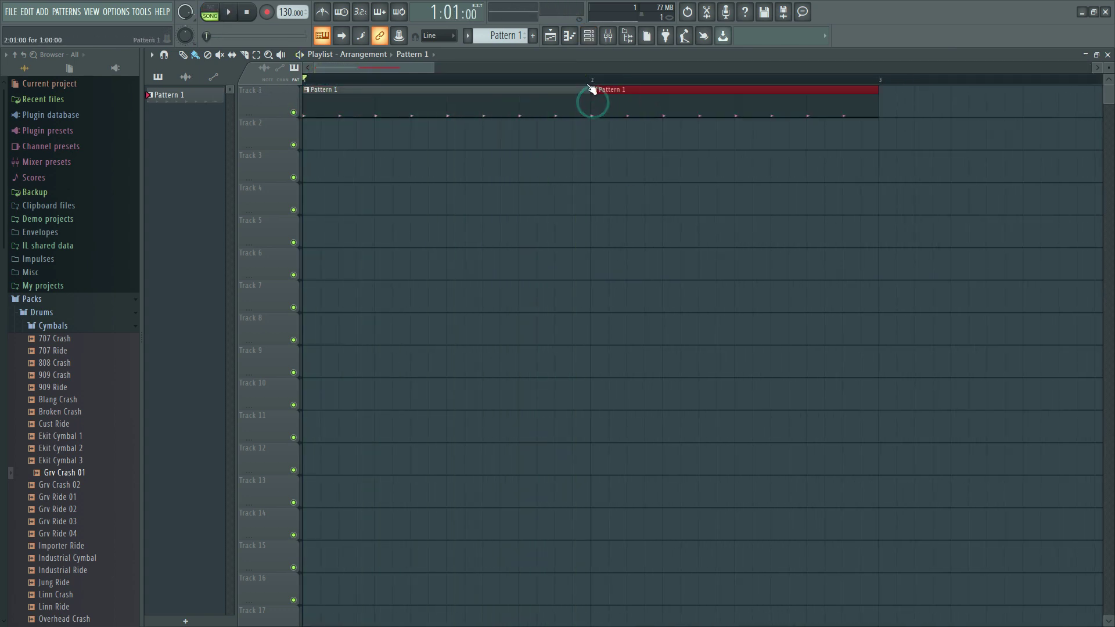
- Create Pattern 2 with a Grv Crash 01 hit on step 1, place it on Track 4 at bar 2, and play the arrangement
{"action": "left_click", "coordinate": [590, 36]}
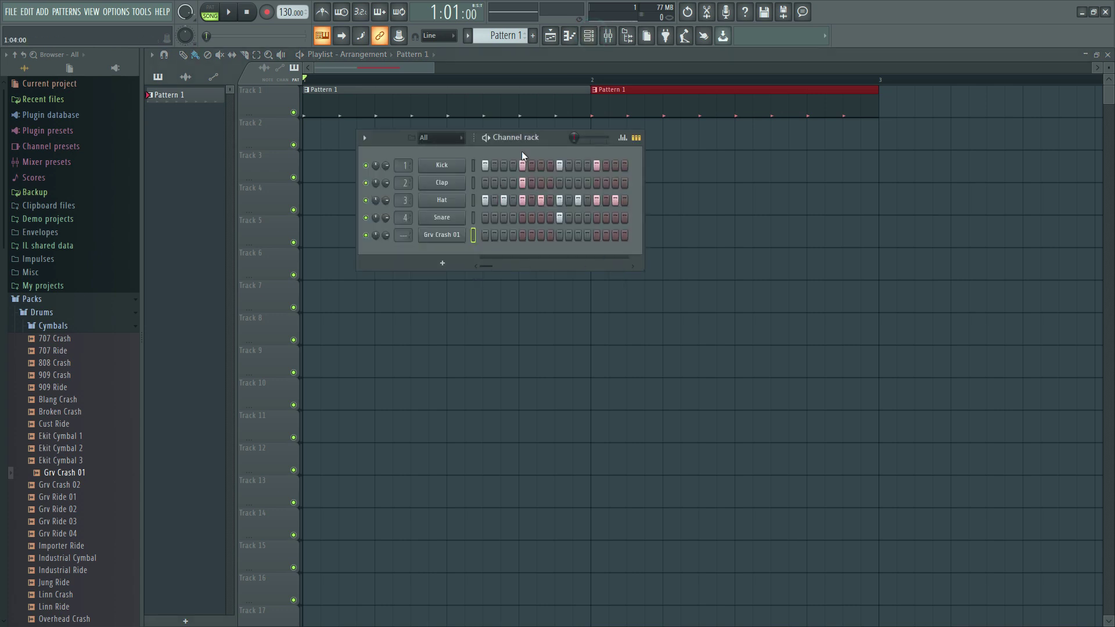
{"action": "scroll", "coordinate": [500, 36], "scroll_direction": "down", "scroll_amount": 1}
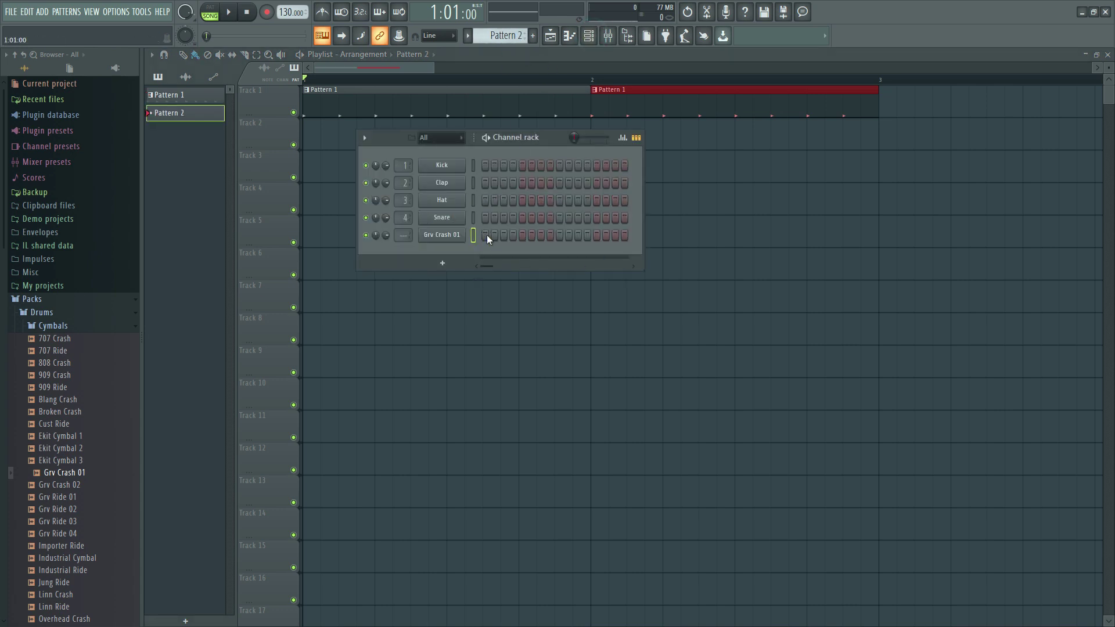
{"action": "left_click_drag", "start_coordinate": [321, 200], "coordinate": [635, 204]}
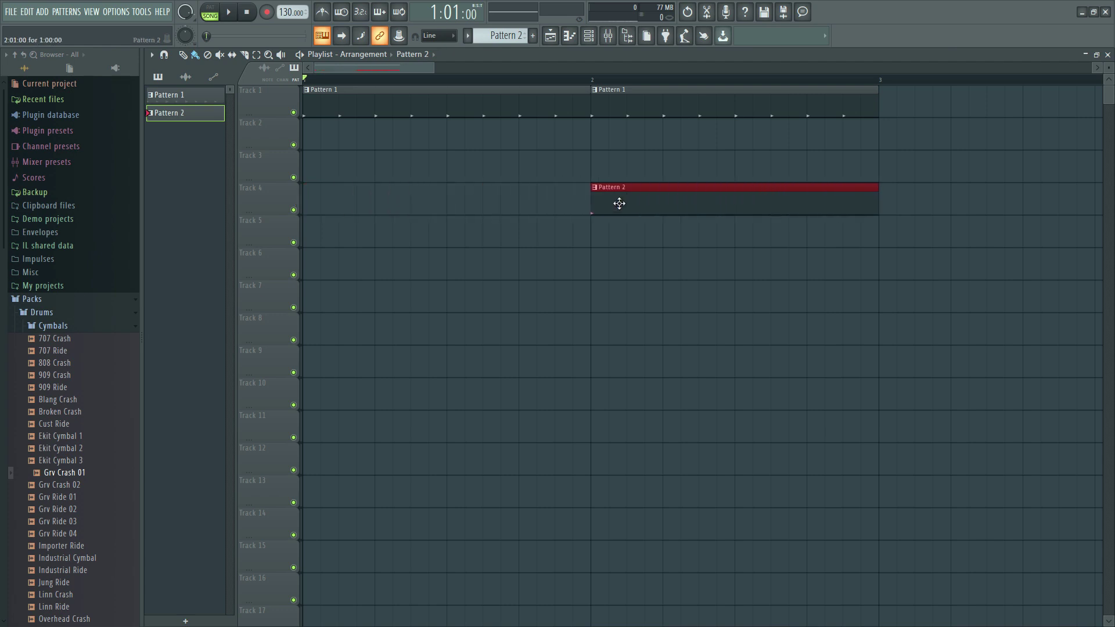
{"action": "key", "text": "space"}
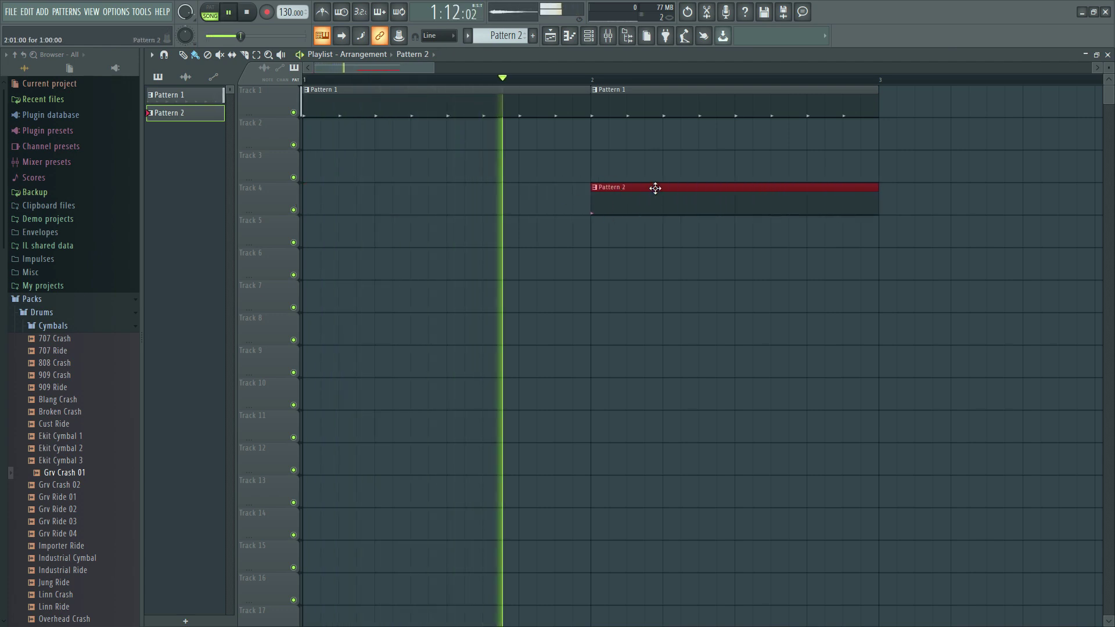
{"action": "key", "text": "space"}
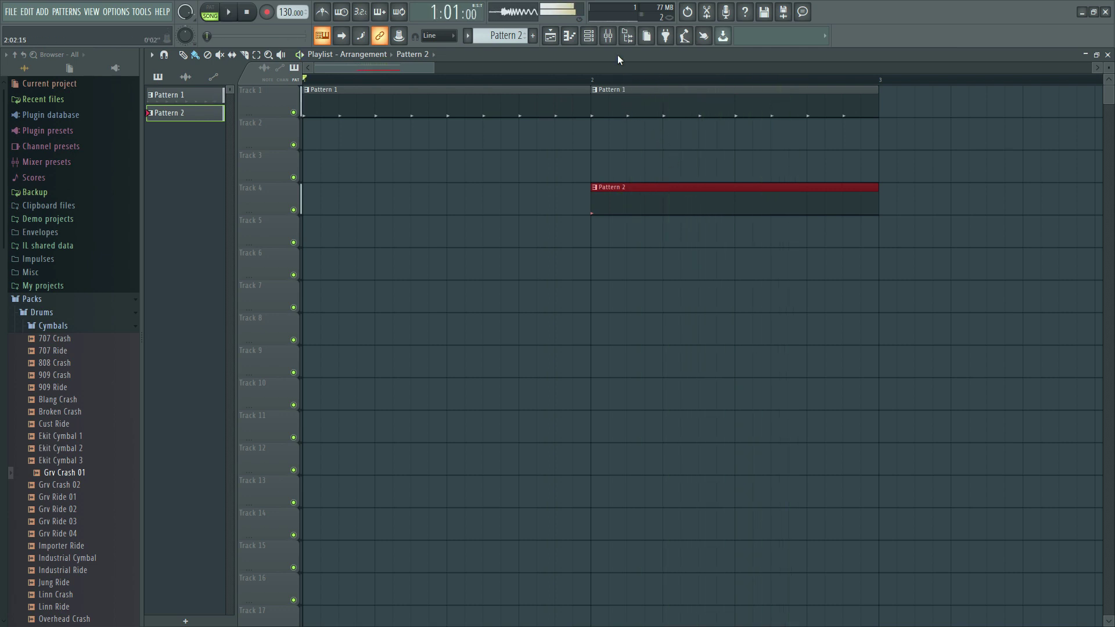
- Close the playlist, open the mixer, and arrange it below the channel rack
{"action": "left_click", "coordinate": [609, 36]}
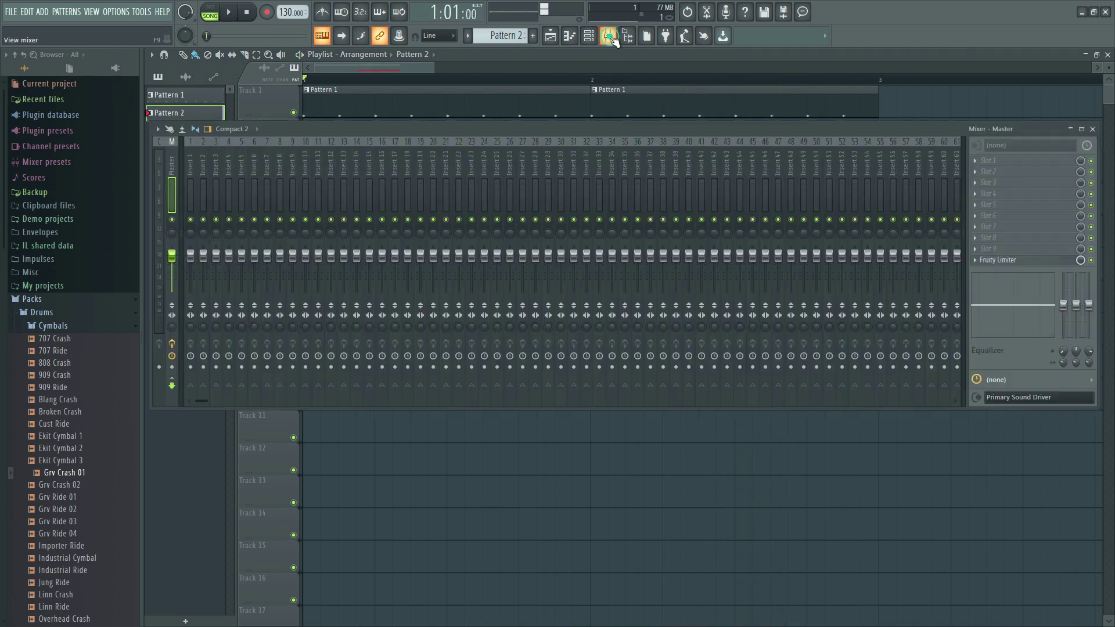
{"action": "left_click", "coordinate": [1093, 129]}
{"action": "left_click", "coordinate": [1107, 54]}
{"action": "left_click_drag", "start_coordinate": [552, 140], "coordinate": [574, 125]}
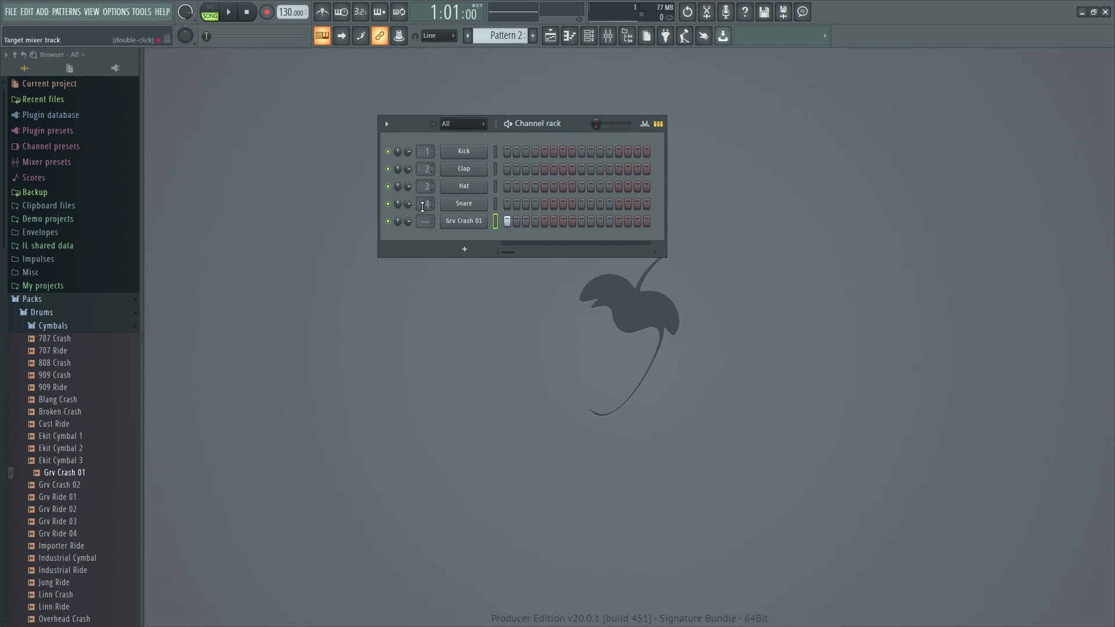
{"action": "left_click_drag", "start_coordinate": [571, 132], "coordinate": [479, 101]}
{"action": "left_click", "coordinate": [608, 36]}
{"action": "left_click_drag", "start_coordinate": [554, 161], "coordinate": [509, 208]}
- Try the mixer's Compact, Compact alt and Wide 3 layouts, then return to Compact 2
{"action": "left_click", "coordinate": [252, 210]}
{"action": "left_click", "coordinate": [253, 237]}
{"action": "left_click", "coordinate": [256, 210]}
{"action": "left_click", "coordinate": [259, 223]}
{"action": "left_click", "coordinate": [265, 211]}
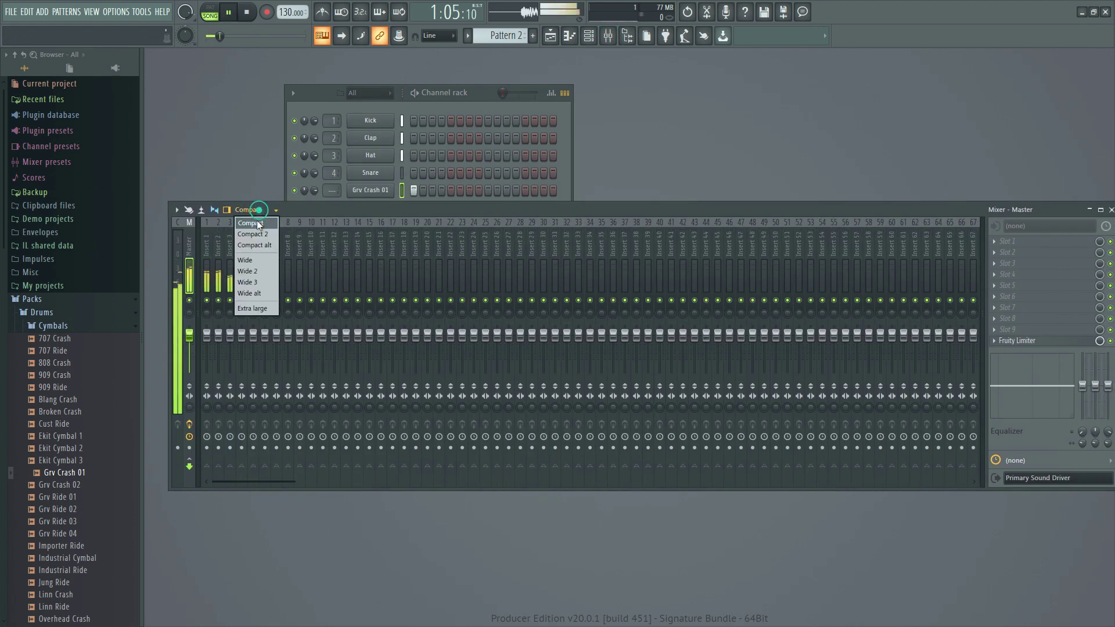
{"action": "left_click", "coordinate": [255, 246]}
{"action": "left_click", "coordinate": [253, 210]}
{"action": "left_click", "coordinate": [256, 283]}
{"action": "key", "text": "space"}
{"action": "left_click", "coordinate": [261, 210]}
{"action": "left_click", "coordinate": [266, 246]}
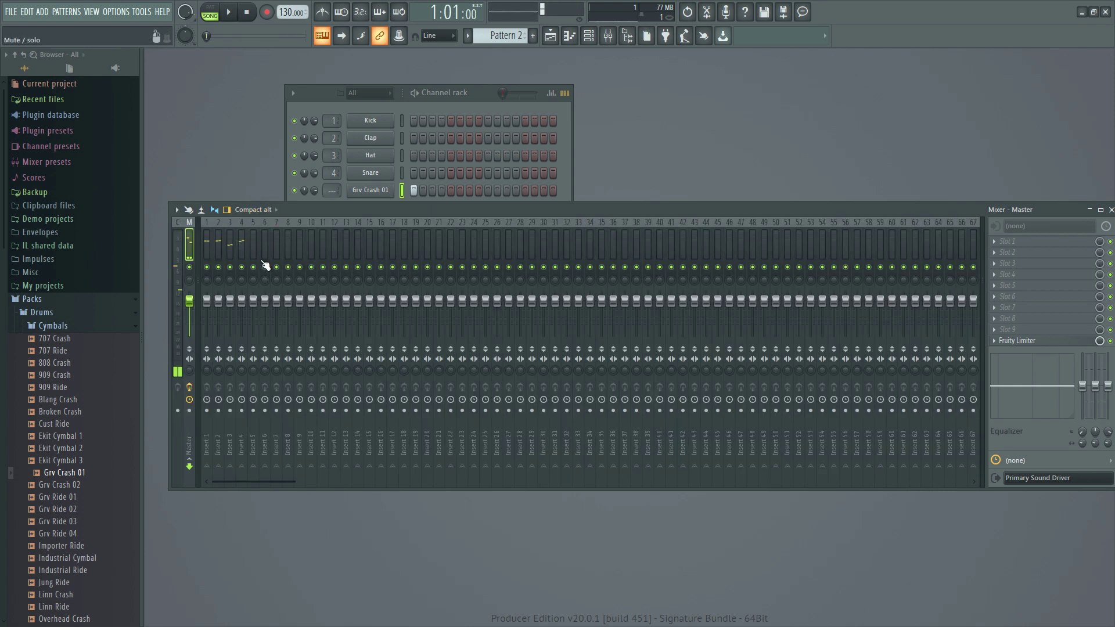
{"action": "left_click", "coordinate": [268, 211]}
{"action": "left_click", "coordinate": [263, 232]}
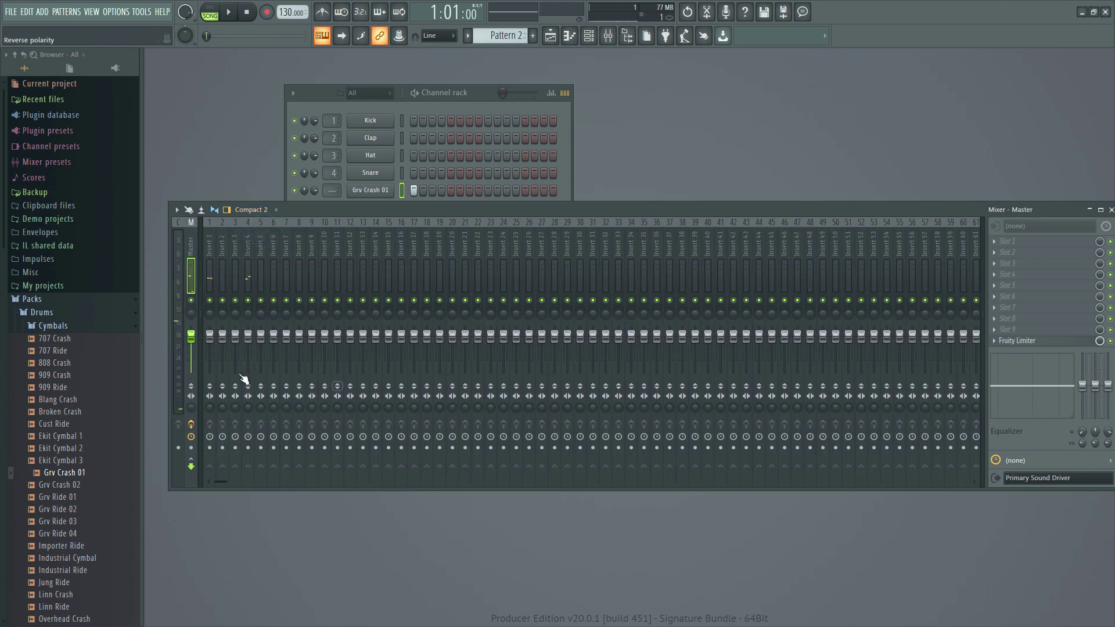
- Move the mixer beside the channel rack, select the Insert 1 track, and play the arrangement briefly
{"action": "left_click_drag", "start_coordinate": [473, 212], "coordinate": [887, 127]}
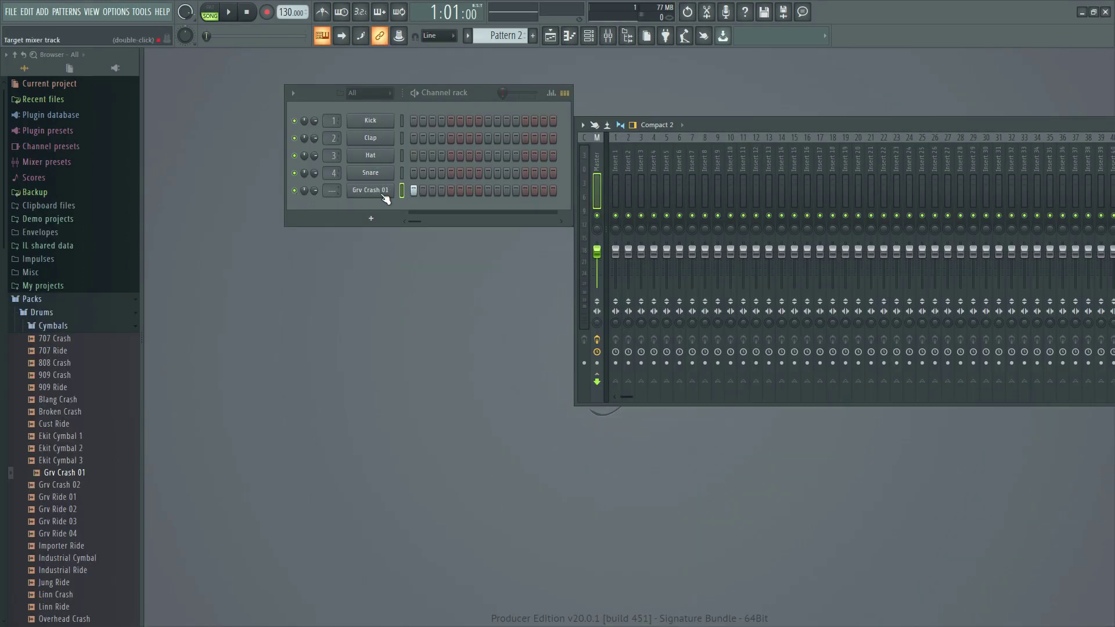
{"action": "left_click", "coordinate": [617, 165]}
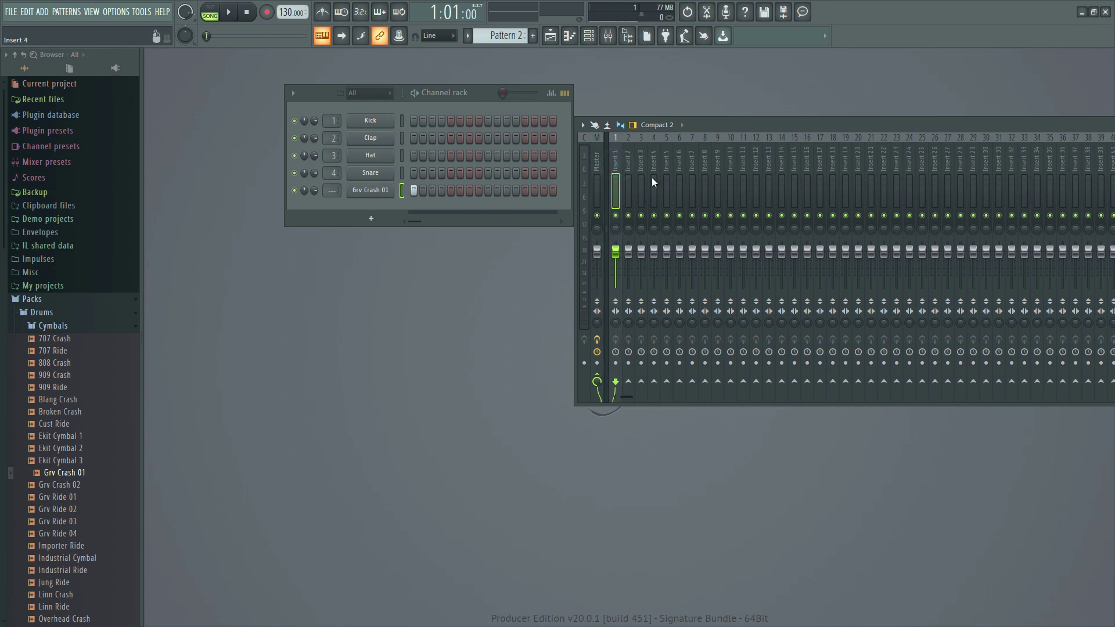
{"action": "key", "text": "space"}
{"action": "key", "text": "space"}
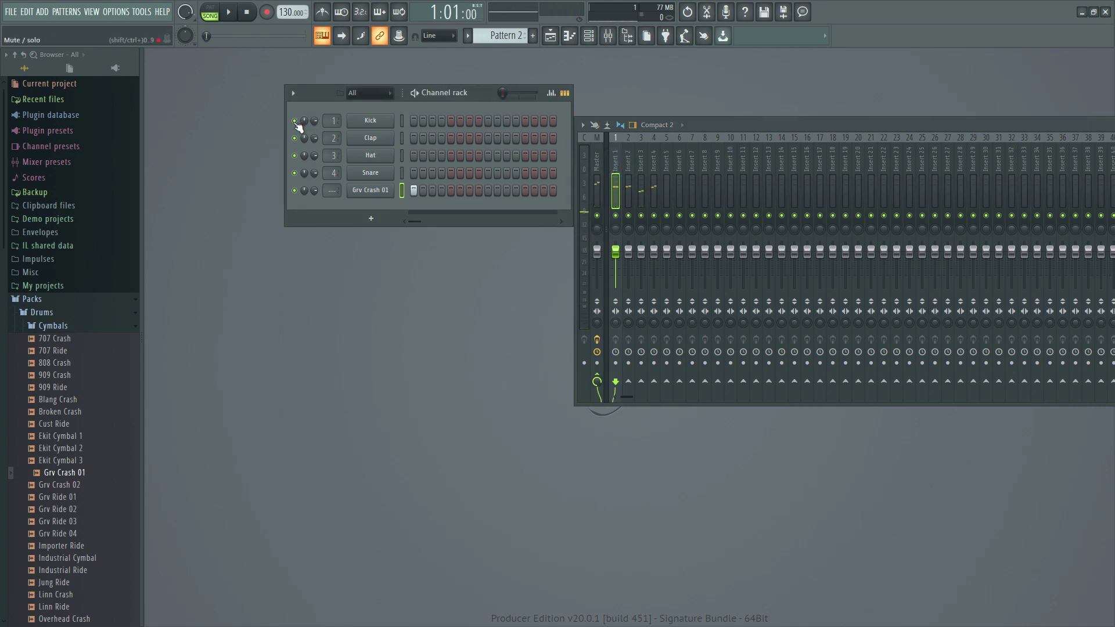
- Solo the Insert 1 mixer track and play the arrangement to hear the kick alone
{"action": "left_click", "coordinate": [616, 216], "text": "ctrl"}
{"action": "left_click", "coordinate": [619, 216], "text": "ctrl"}
{"action": "left_click", "coordinate": [619, 218], "text": "ctrl"}
{"action": "key", "text": "space"}
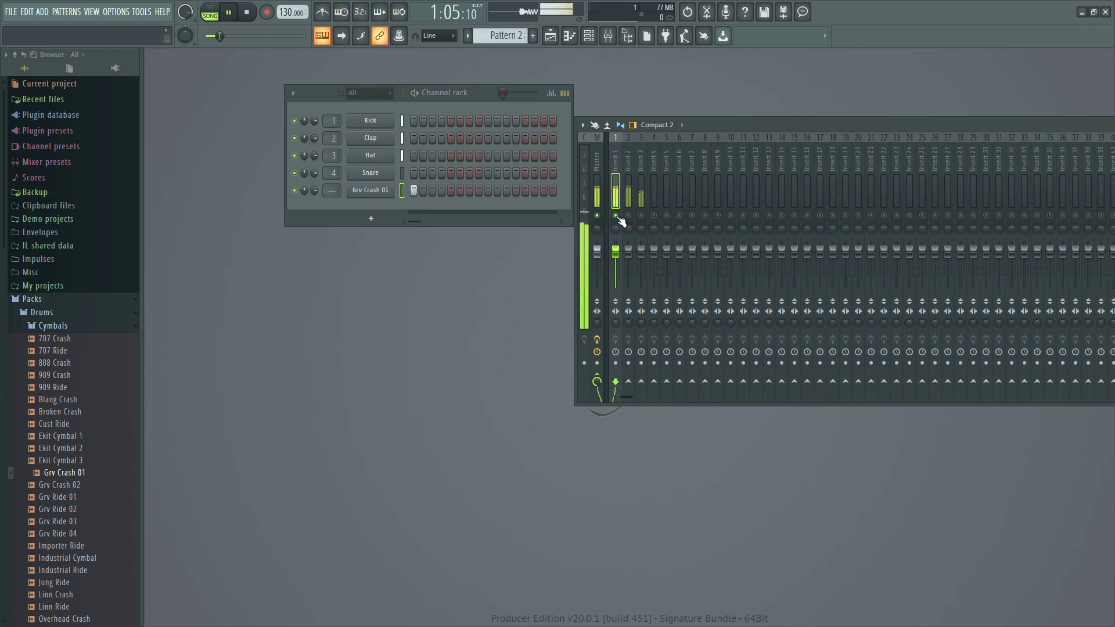
{"action": "key", "text": "space"}
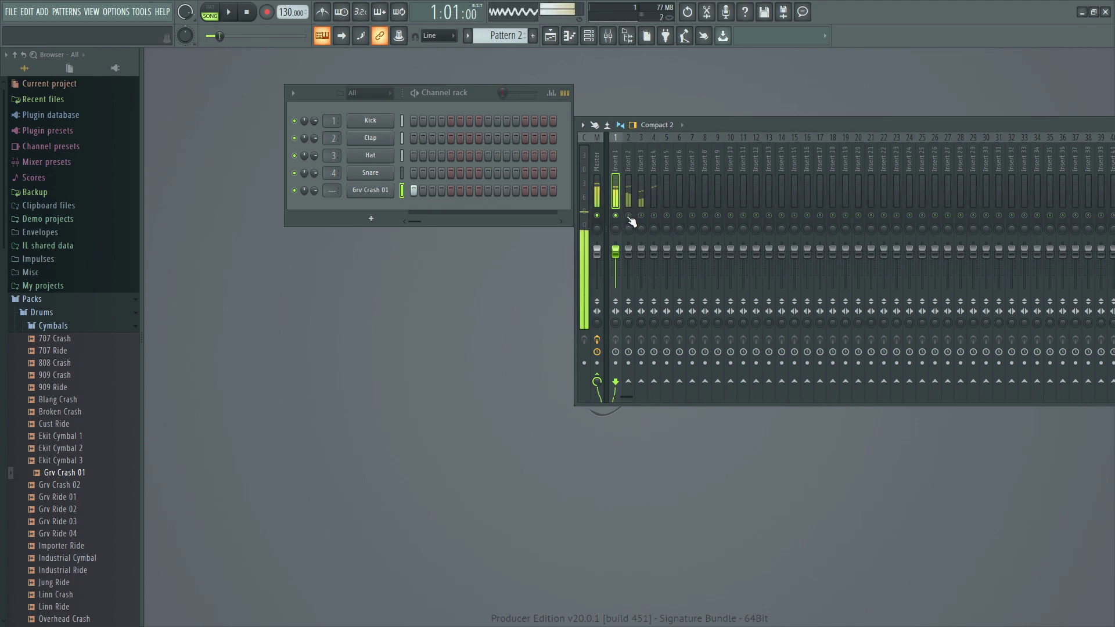
- Unmute the Insert 2 and Insert 3 mixer tracks in turn, playing the arrangement after each
{"action": "left_click", "coordinate": [629, 216]}
{"action": "key", "text": "space"}
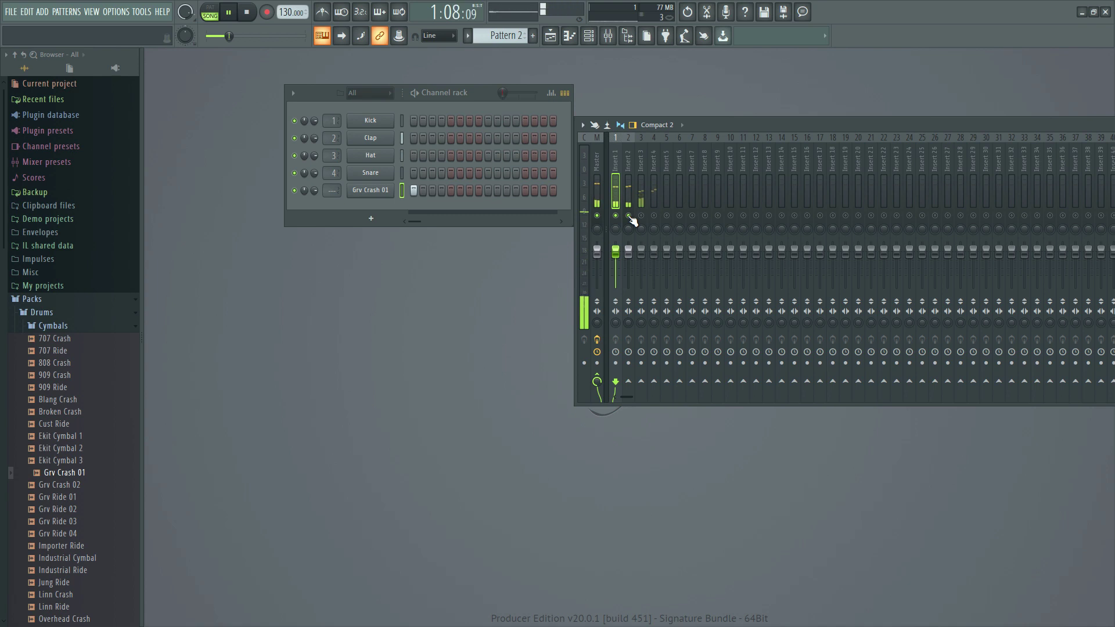
{"action": "key", "text": "space"}
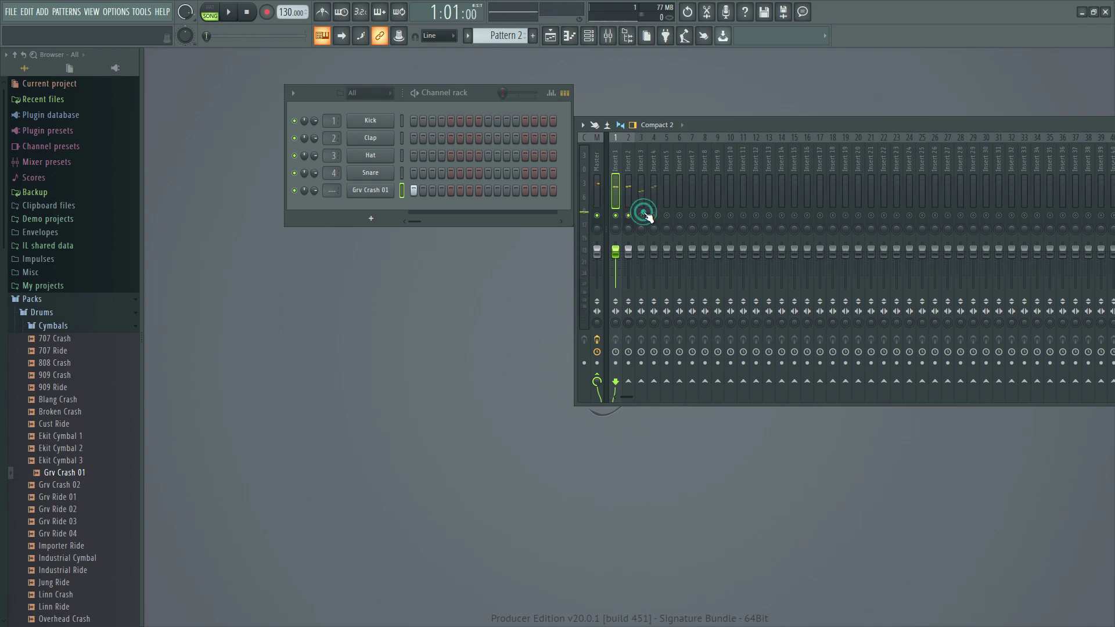
{"action": "left_click", "coordinate": [641, 215]}
{"action": "key", "text": "space"}
{"action": "key", "text": "space"}
- Switch to Pattern 1 and select the Insert 4 mixer track, playing the arrangement to compare the audible channels
{"action": "scroll", "coordinate": [500, 39], "scroll_direction": "up", "scroll_amount": 1}
{"action": "key", "text": "space"}
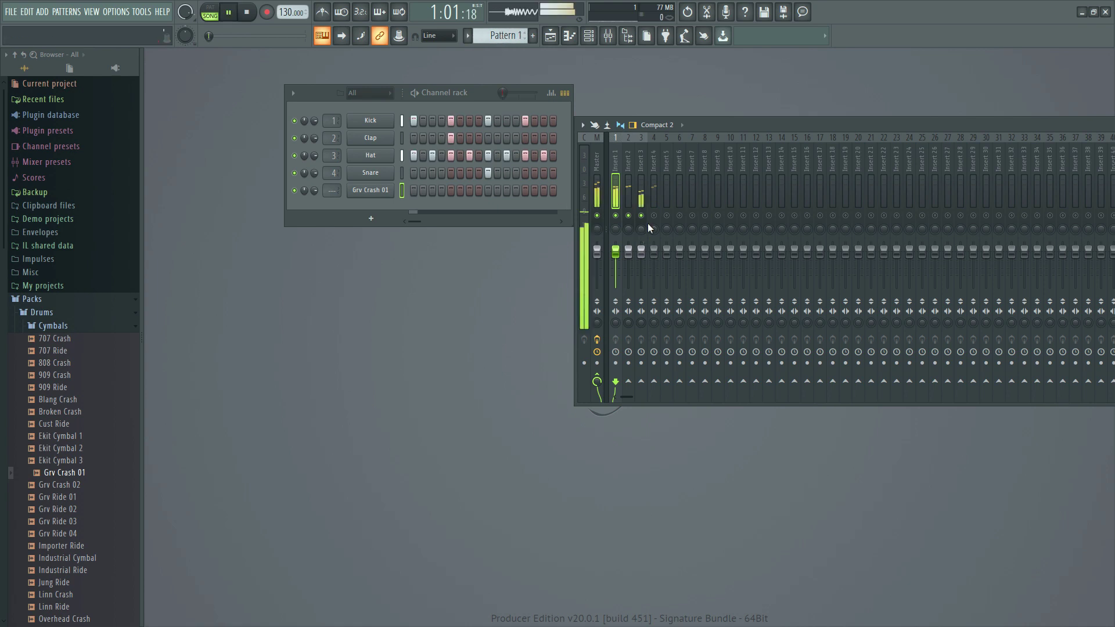
{"action": "key", "text": "space"}
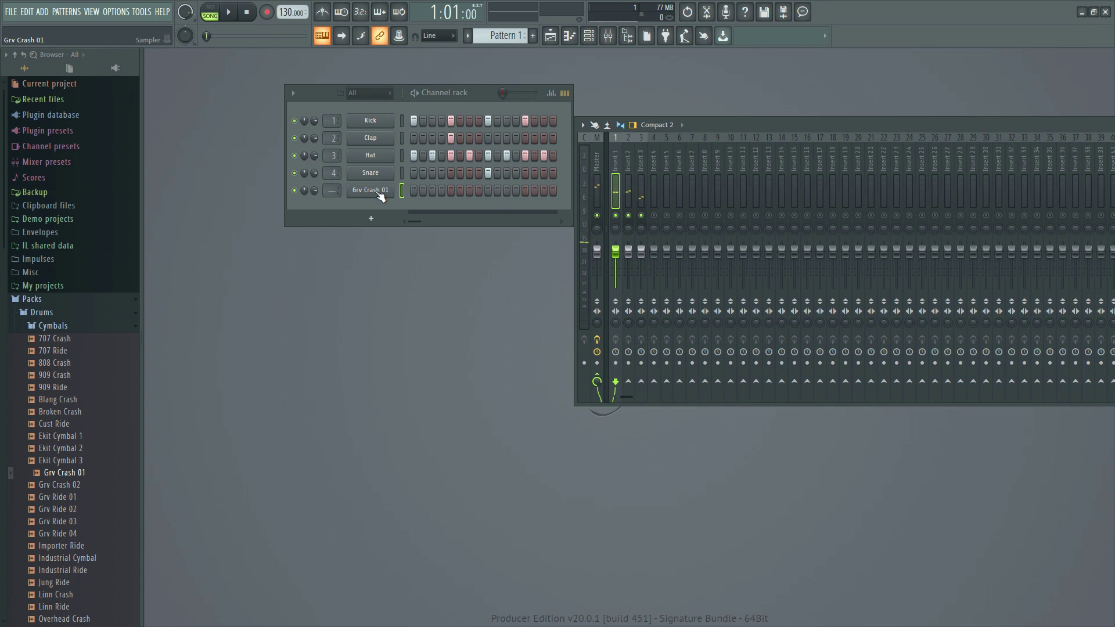
{"action": "left_click", "coordinate": [652, 178]}
{"action": "key", "text": "space"}
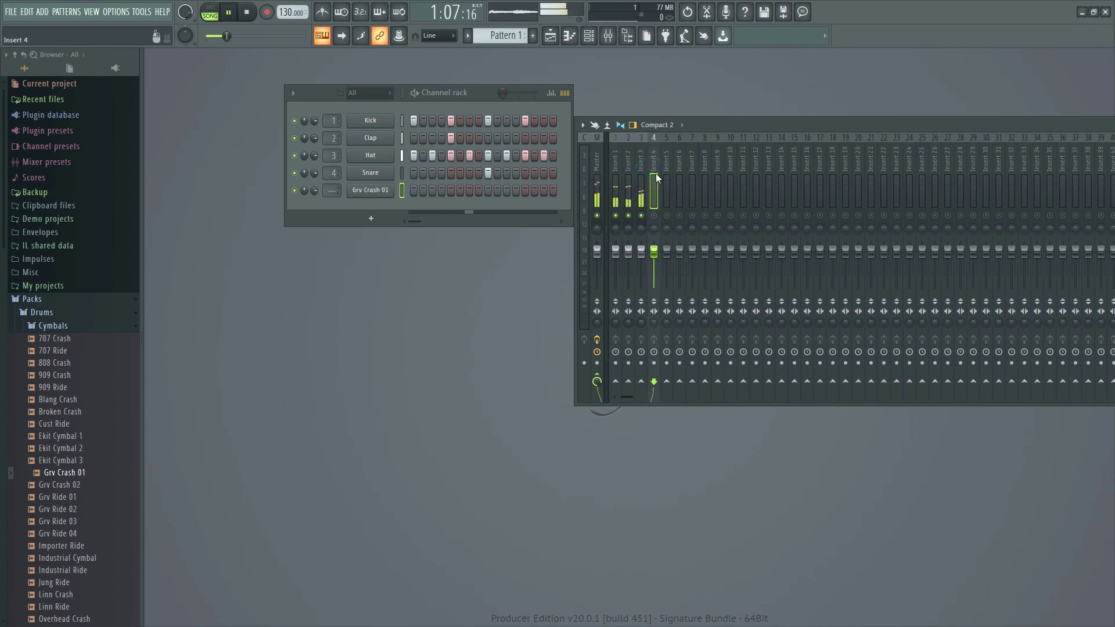
{"action": "key", "text": "space"}
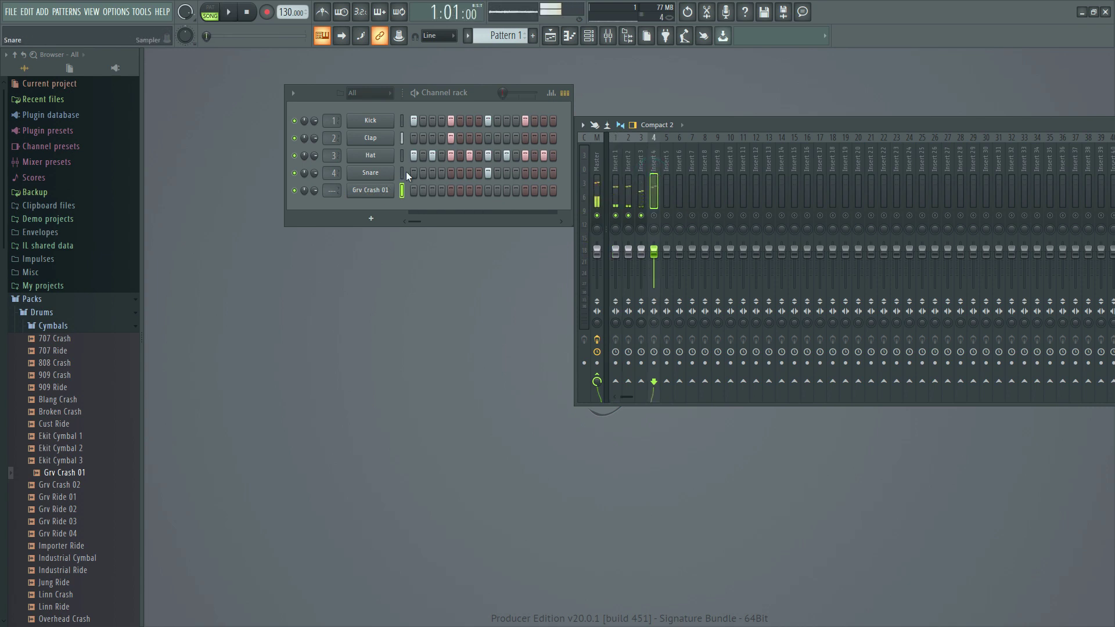
- Route the Grv Crash 01 channel to mixer track 5
{"action": "scroll", "coordinate": [324, 190], "scroll_direction": "up", "scroll_amount": 6}
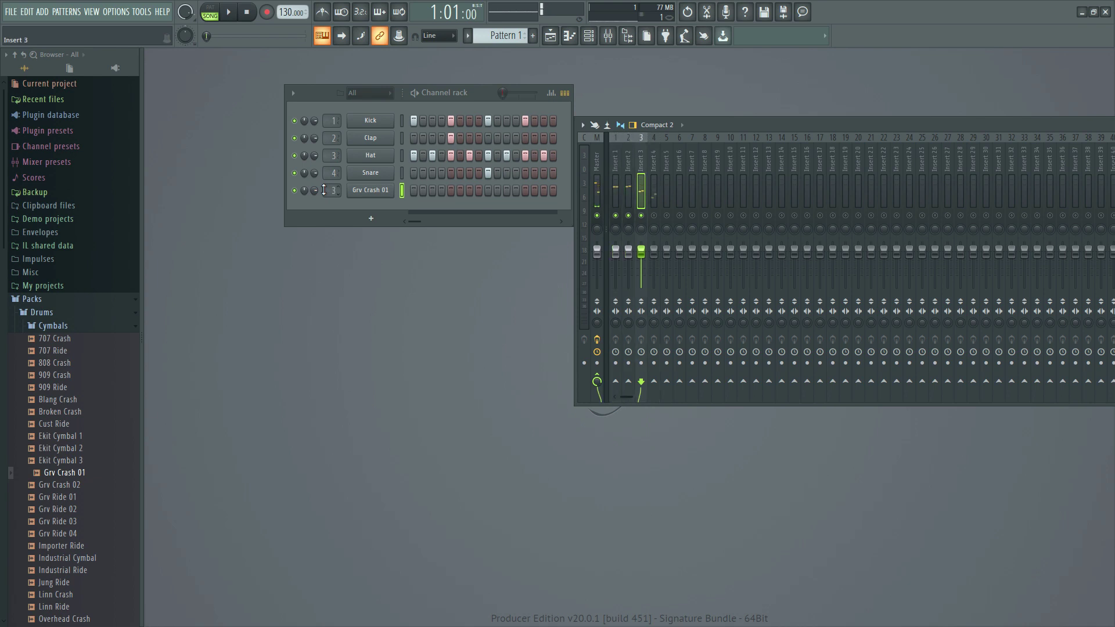
{"action": "scroll", "coordinate": [324, 190], "scroll_direction": "down", "scroll_amount": 1}
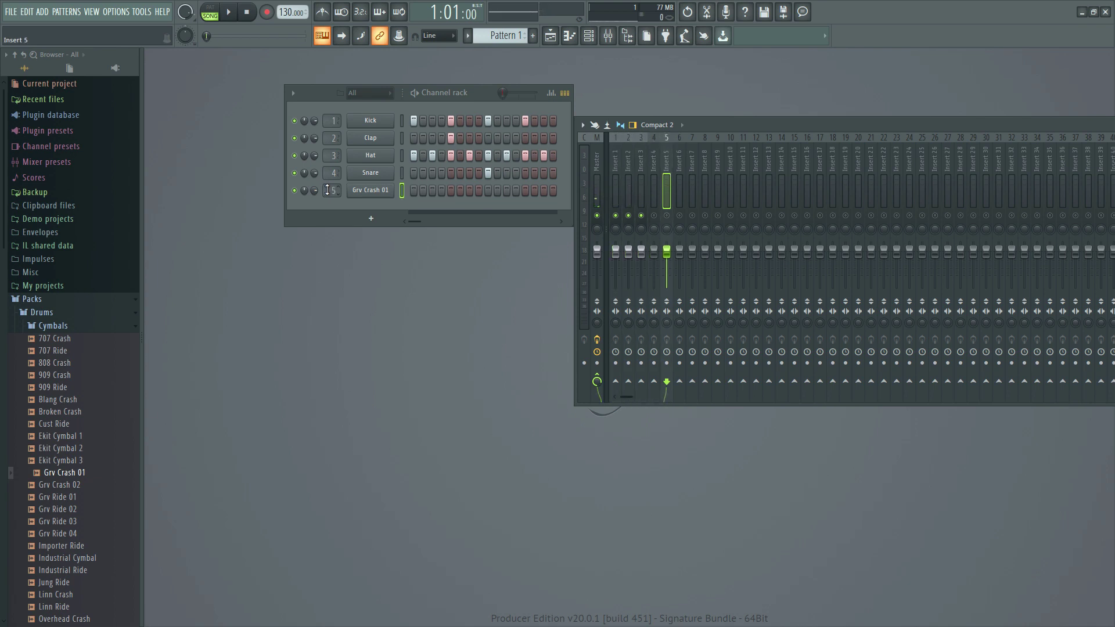
- Play the arrangement to check the mixer levels of all five routed channels, and reposition the mixer window
{"action": "key", "text": "space"}
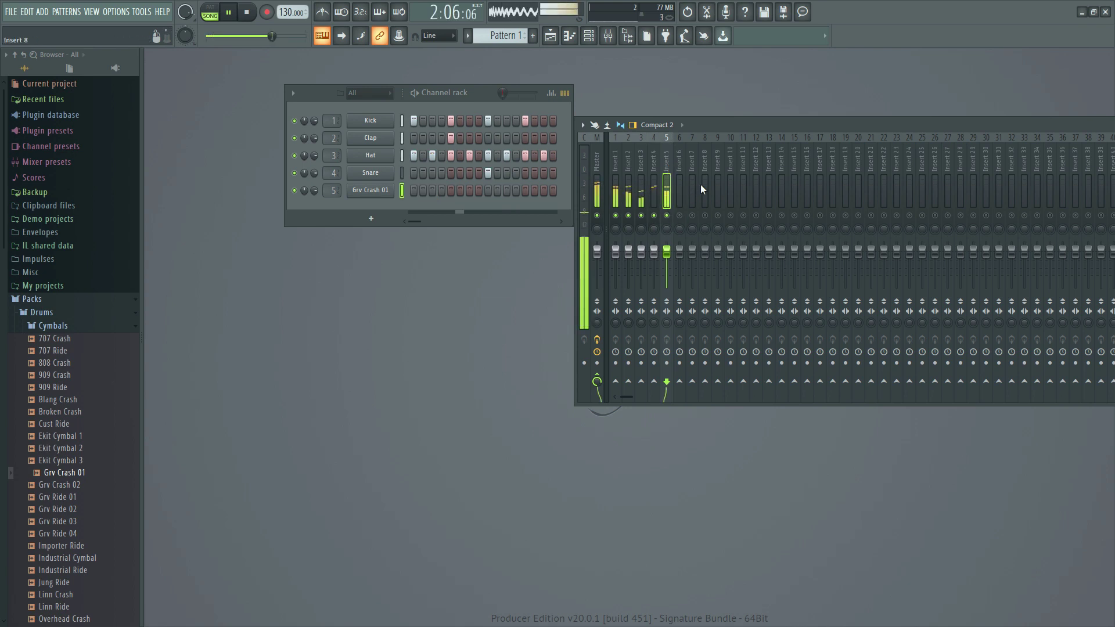
{"action": "key", "text": "space"}
{"action": "left_click_drag", "start_coordinate": [721, 124], "coordinate": [780, 145]}
- Rename the Insert 1 mixer track as Kick and Insert 2 as Clap
{"action": "right_click", "coordinate": [600, 174]}
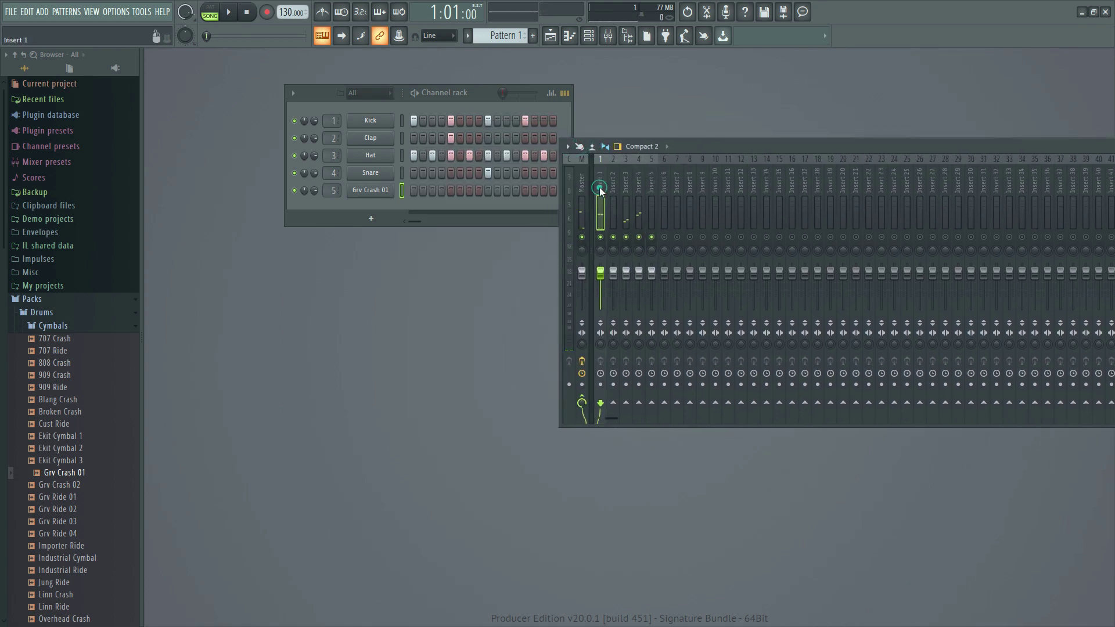
{"action": "left_click", "coordinate": [639, 166]}
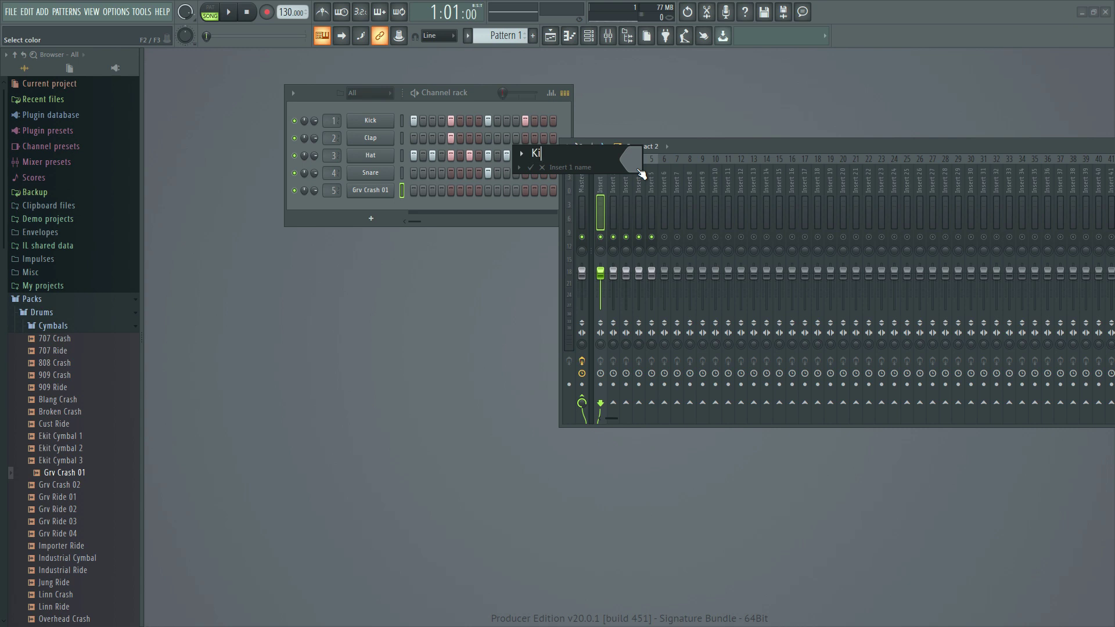
{"action": "key", "text": "Return"}
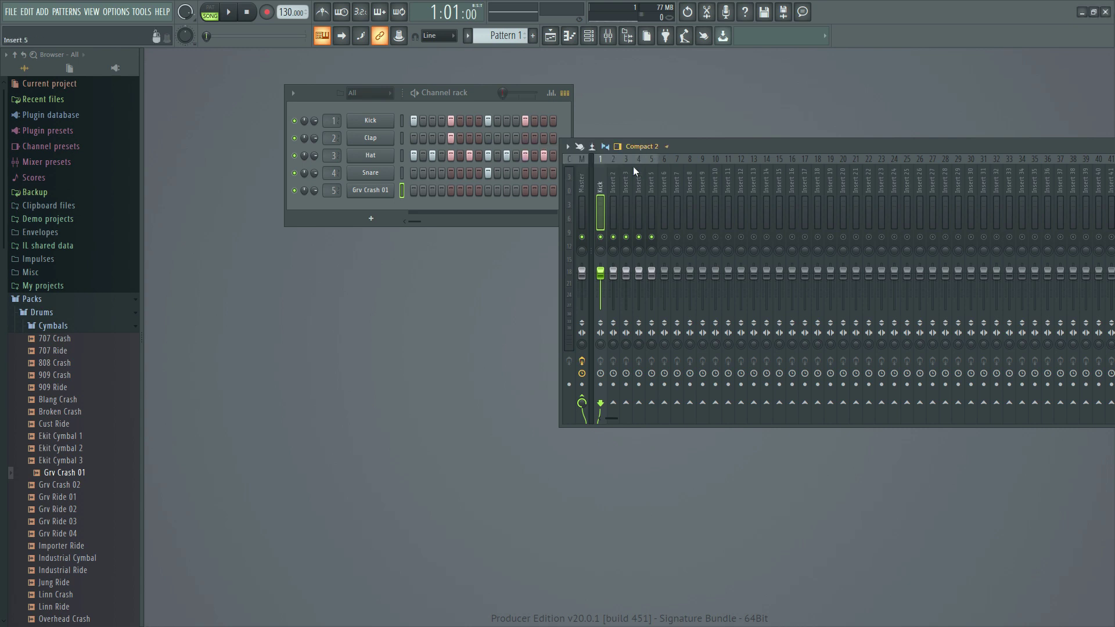
{"action": "right_click", "coordinate": [613, 186]}
{"action": "left_click", "coordinate": [638, 165]}
{"action": "type", "text": "Clap"}
{"action": "key", "text": "Return"}
- Rename the Insert 3 mixer track as Hh and Insert 4 as SD
{"action": "right_click", "coordinate": [626, 182]}
{"action": "left_click", "coordinate": [656, 165]}
{"action": "type", "text": "Hh"}
{"action": "key", "text": "Return"}
{"action": "right_click", "coordinate": [638, 186]}
{"action": "left_click", "coordinate": [674, 168]}
{"action": "type", "text": "SSD"}
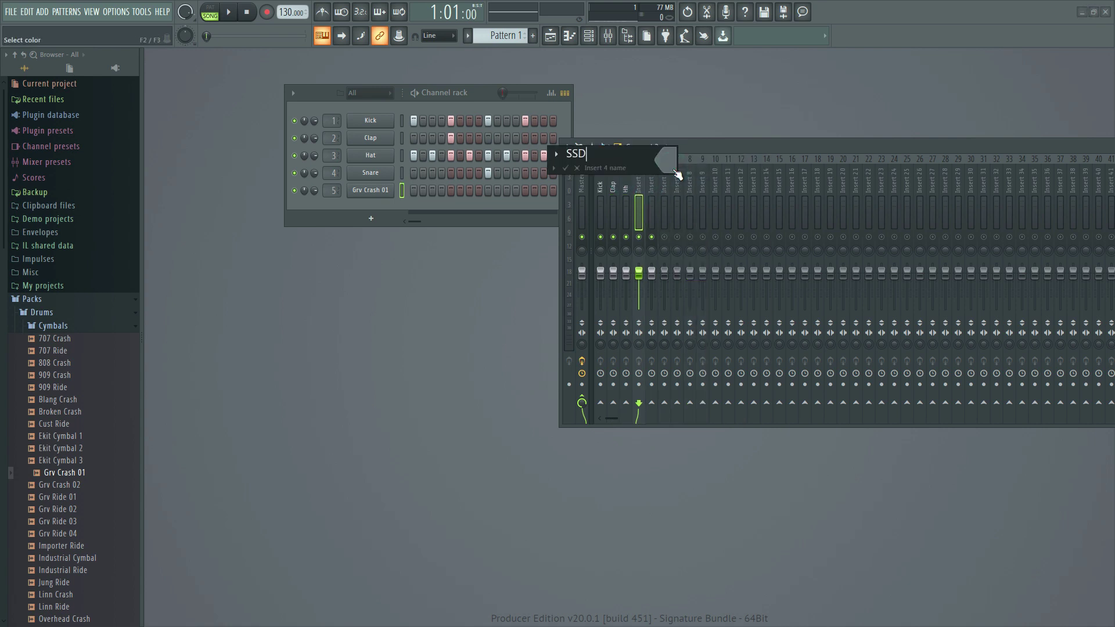
{"action": "key", "text": "BackSpace"}
{"action": "type", "text": "D"}
{"action": "key", "text": "Return"}
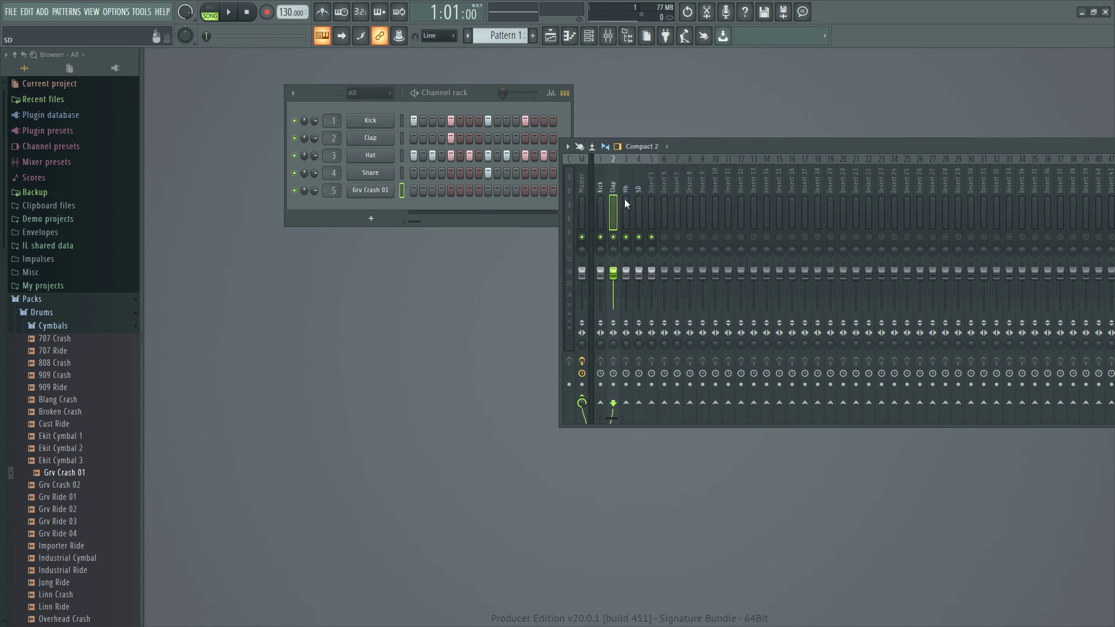
- Give the Kick mixer track a dark yellow colour
{"action": "left_click", "coordinate": [601, 199]}
{"action": "right_click", "coordinate": [600, 188]}
{"action": "left_click", "coordinate": [636, 166]}
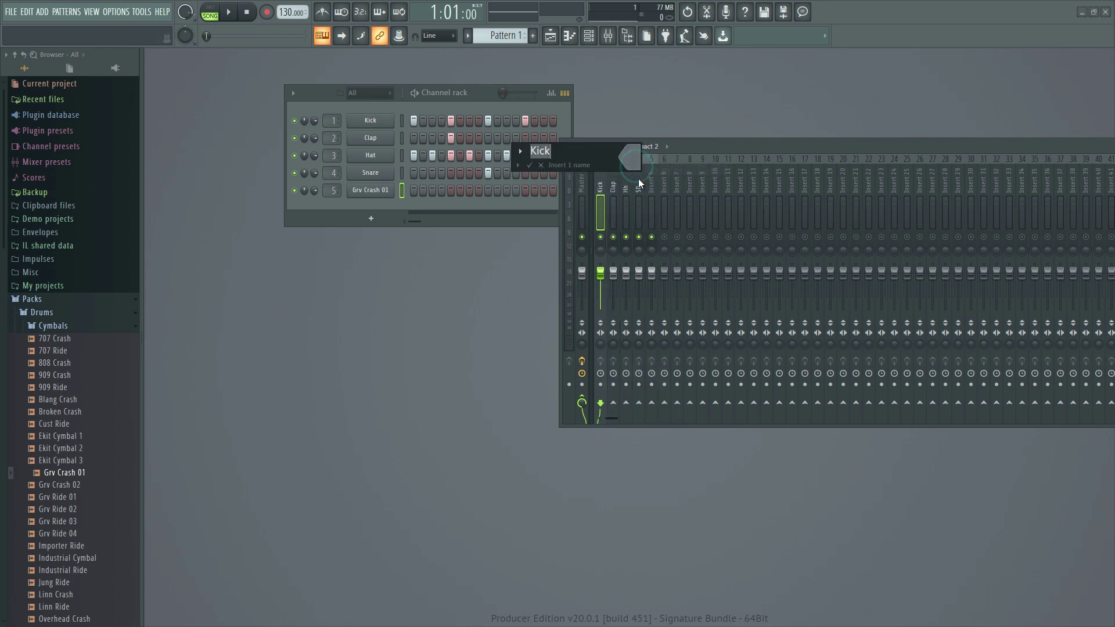
{"action": "left_click", "coordinate": [639, 167]}
{"action": "left_click", "coordinate": [654, 189]}
{"action": "left_click", "coordinate": [529, 165]}
- Rename the Insert 5 mixer track as Cras and play the arrangement to check the named tracks
{"action": "left_click", "coordinate": [651, 187]}
{"action": "right_click", "coordinate": [650, 187]}
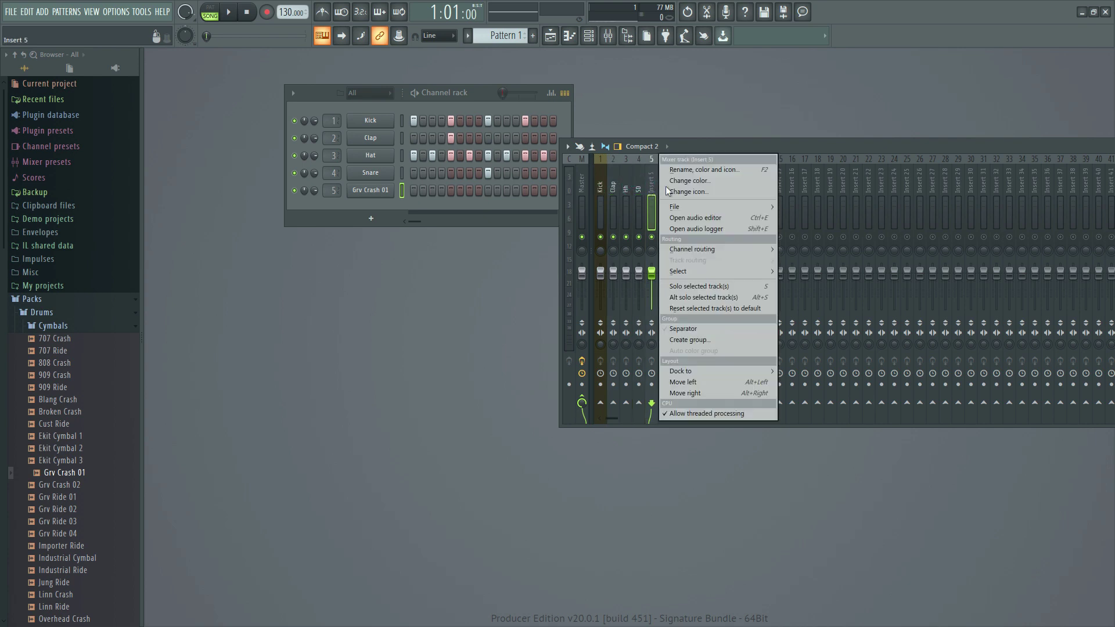
{"action": "left_click", "coordinate": [676, 159]}
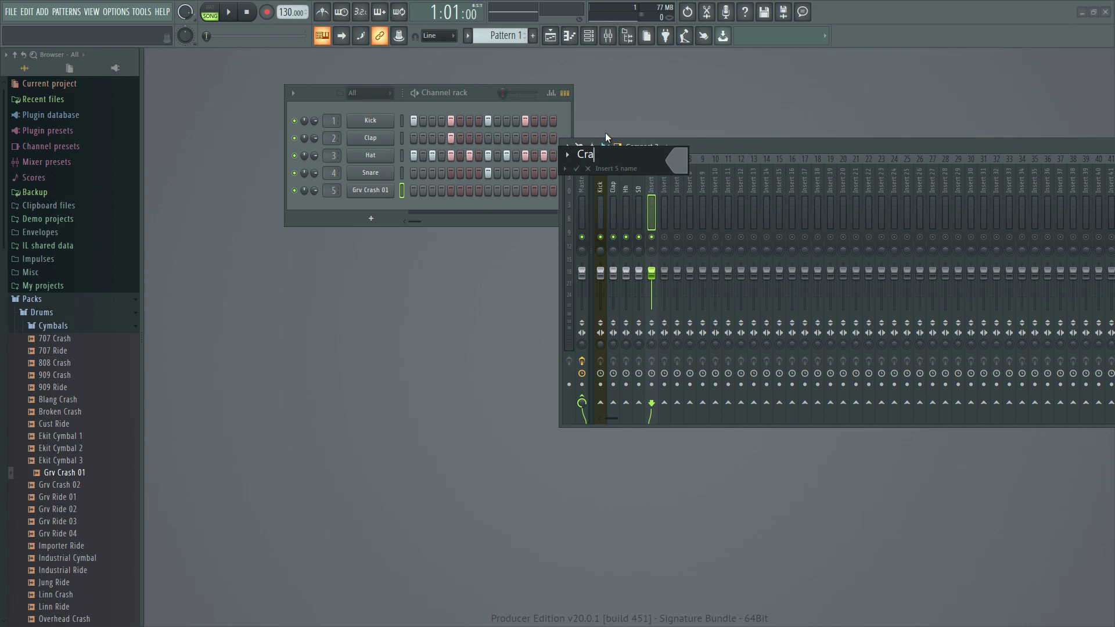
{"action": "key", "text": "Return"}
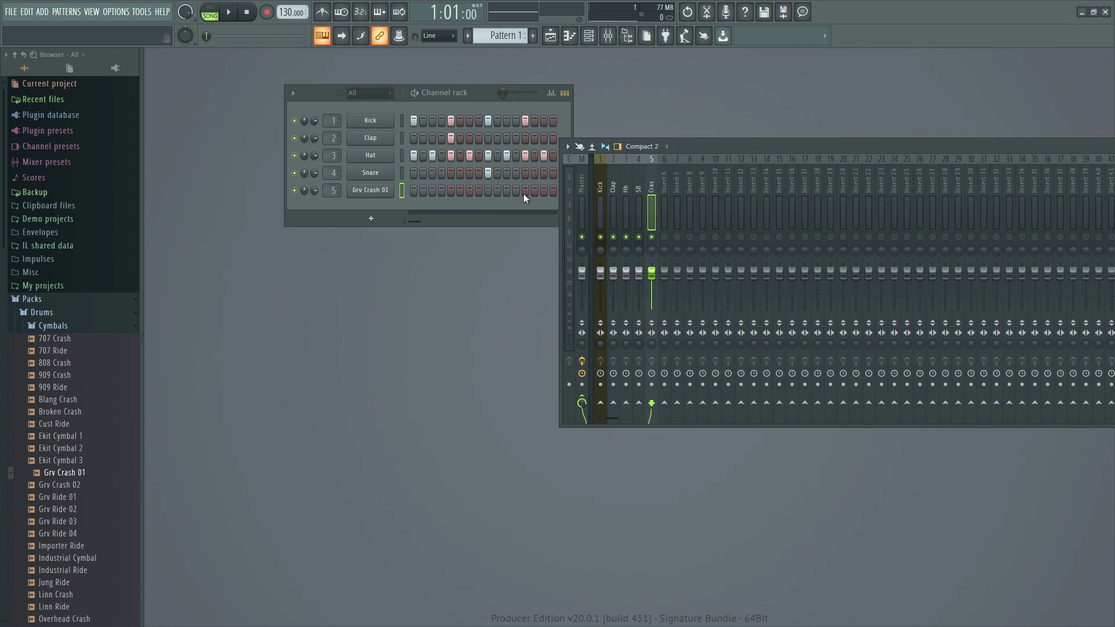
{"action": "key", "text": "space"}
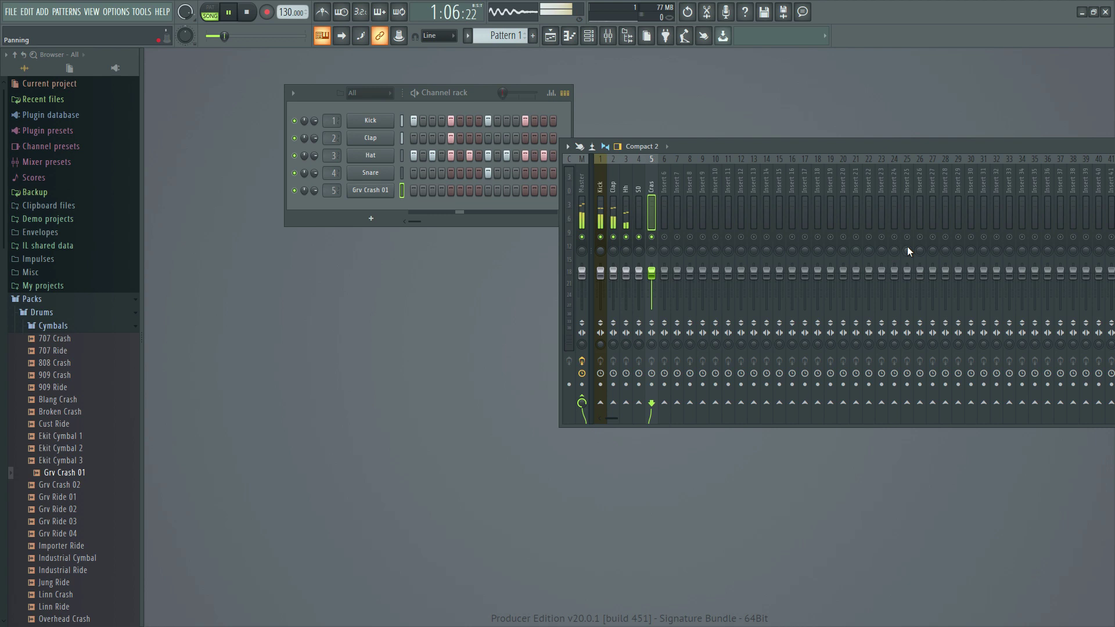
{"action": "key", "text": "space"}
- Move the Pattern 2 clip on playlist Track 4 to start at bar 3
{"action": "left_click", "coordinate": [550, 37]}
{"action": "left_click_drag", "start_coordinate": [656, 202], "coordinate": [937, 185]}
{"action": "scroll", "coordinate": [811, 80], "scroll_direction": "down", "scroll_amount": 5}
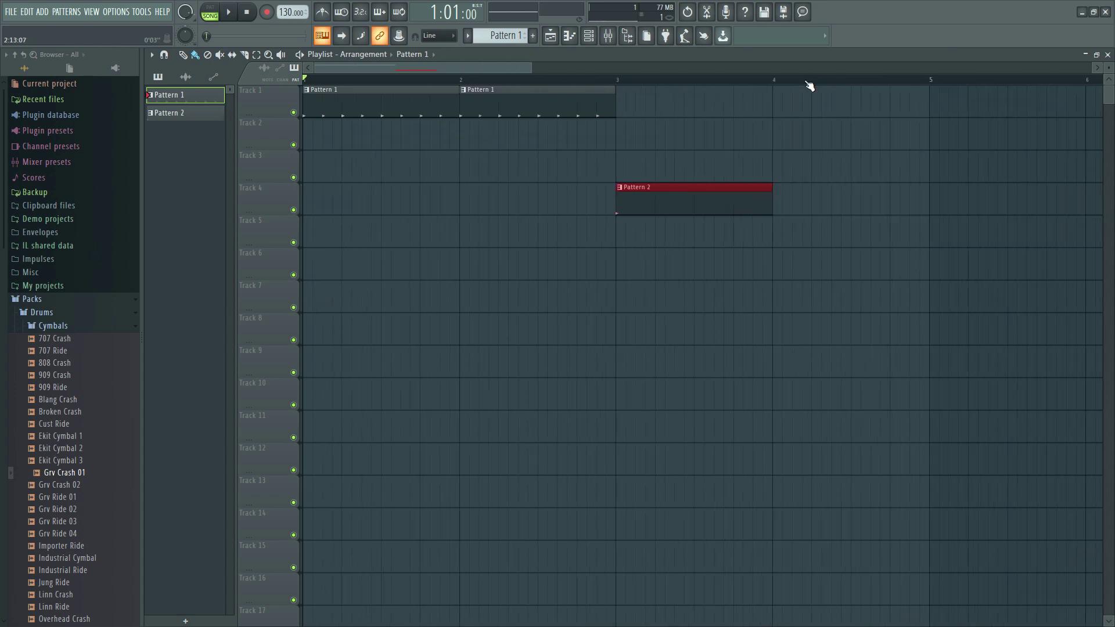
- Add Pattern 1 clips at bars 3 and 4 of Track 1, and select the whole arrangement during playback
{"action": "left_click", "coordinate": [586, 107]}
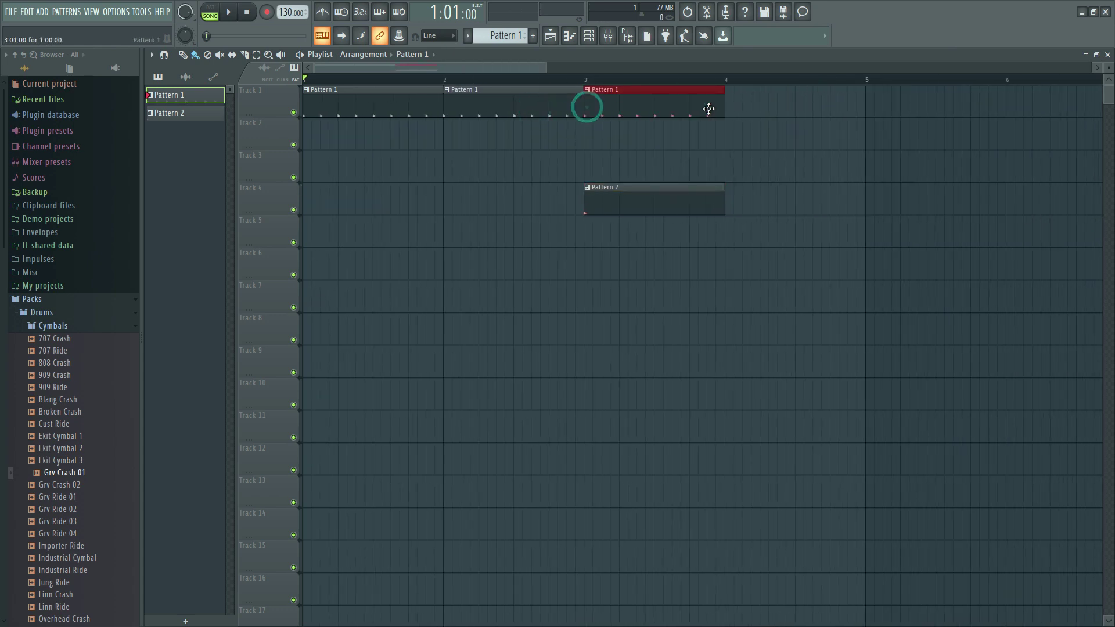
{"action": "left_click", "coordinate": [737, 107]}
{"action": "key", "text": "space"}
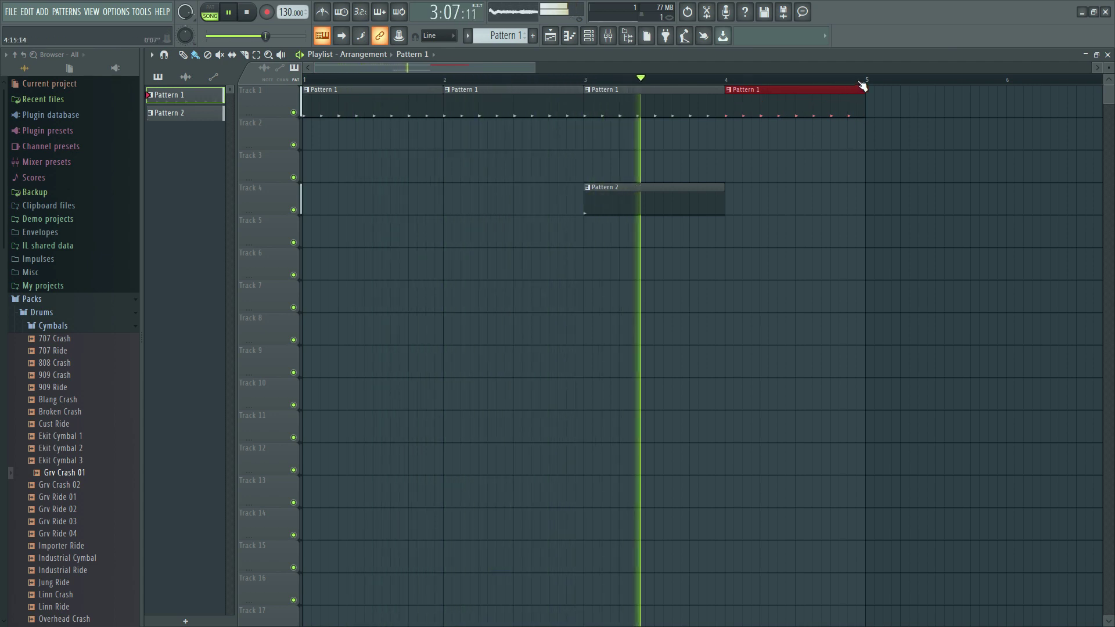
{"action": "key", "text": "ctrl+a"}
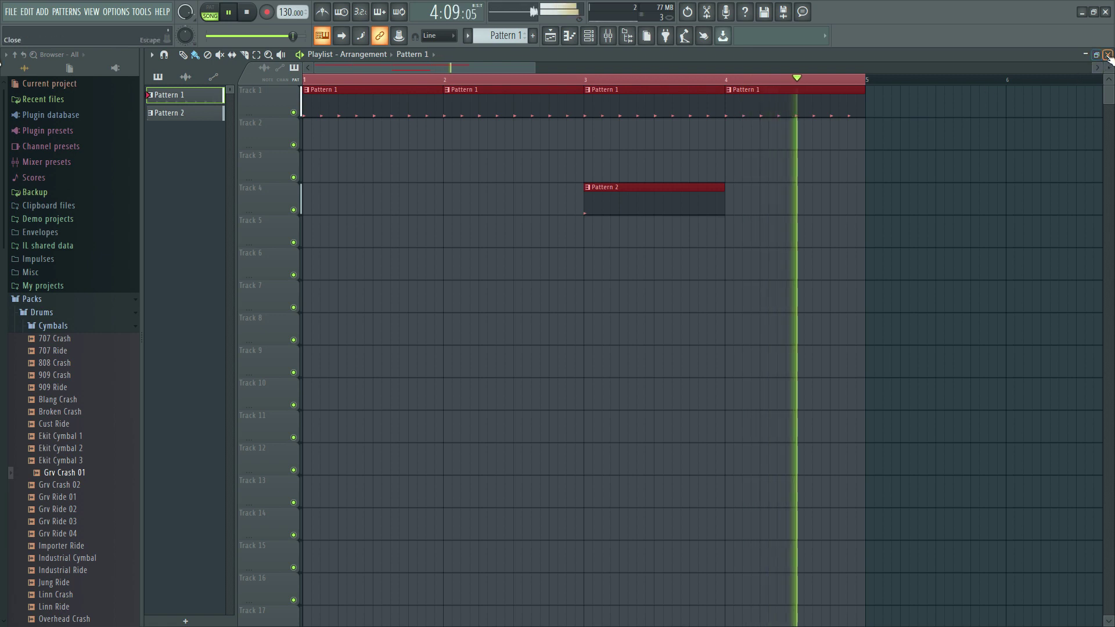
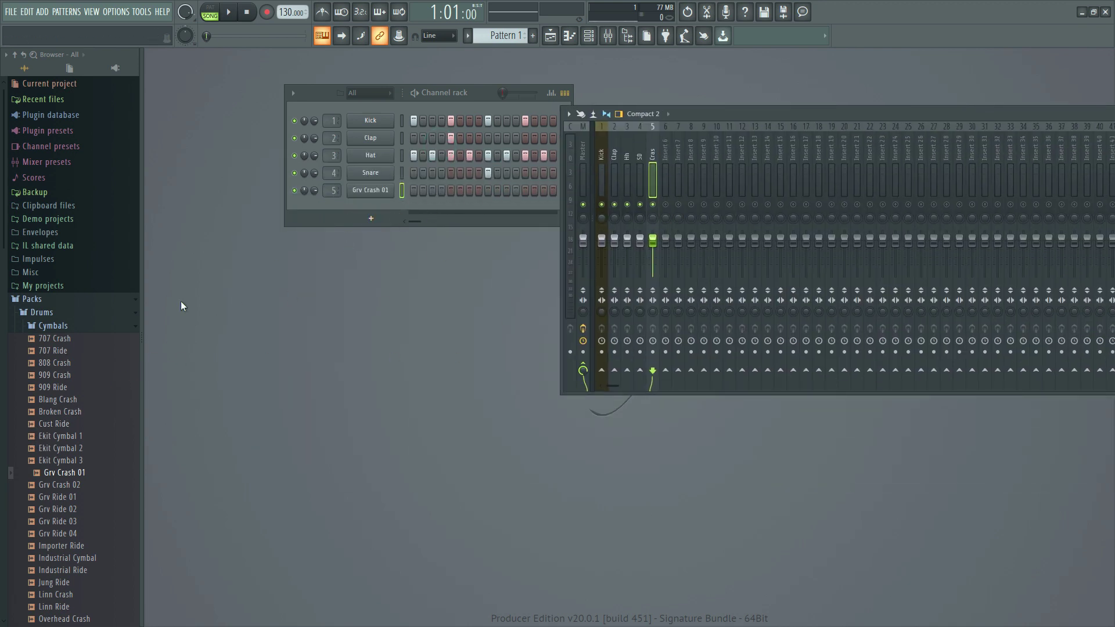
- Add the Acoustic bass from the Instruments pack's Bass folder as a new channel below Grv Crash 01
{"action": "left_click", "coordinate": [87, 325]}
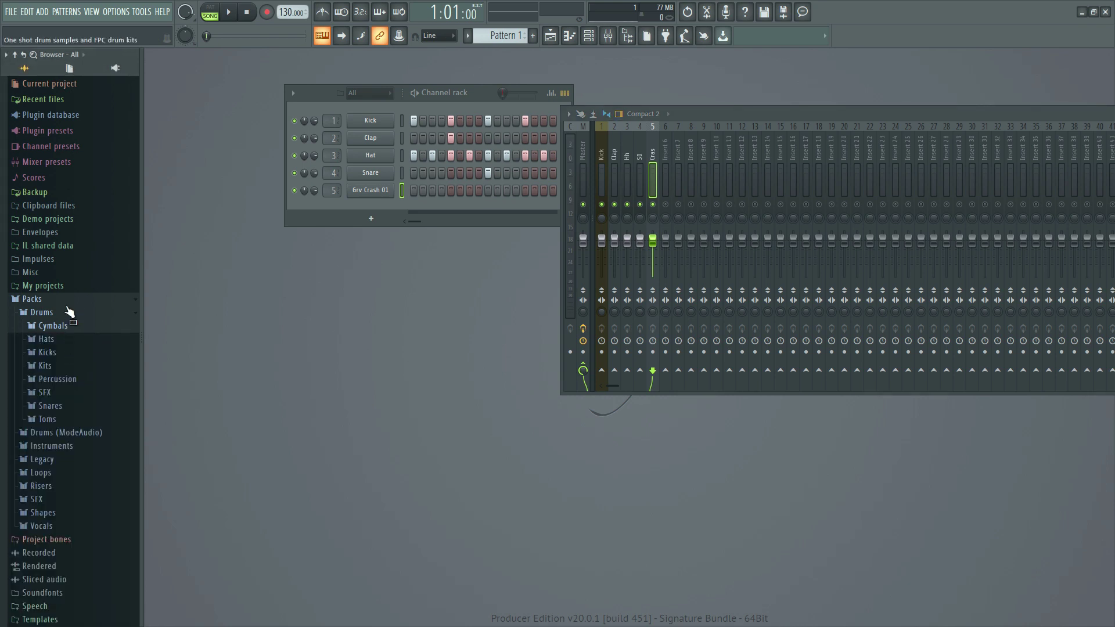
{"action": "left_click", "coordinate": [63, 299]}
{"action": "left_click", "coordinate": [64, 297]}
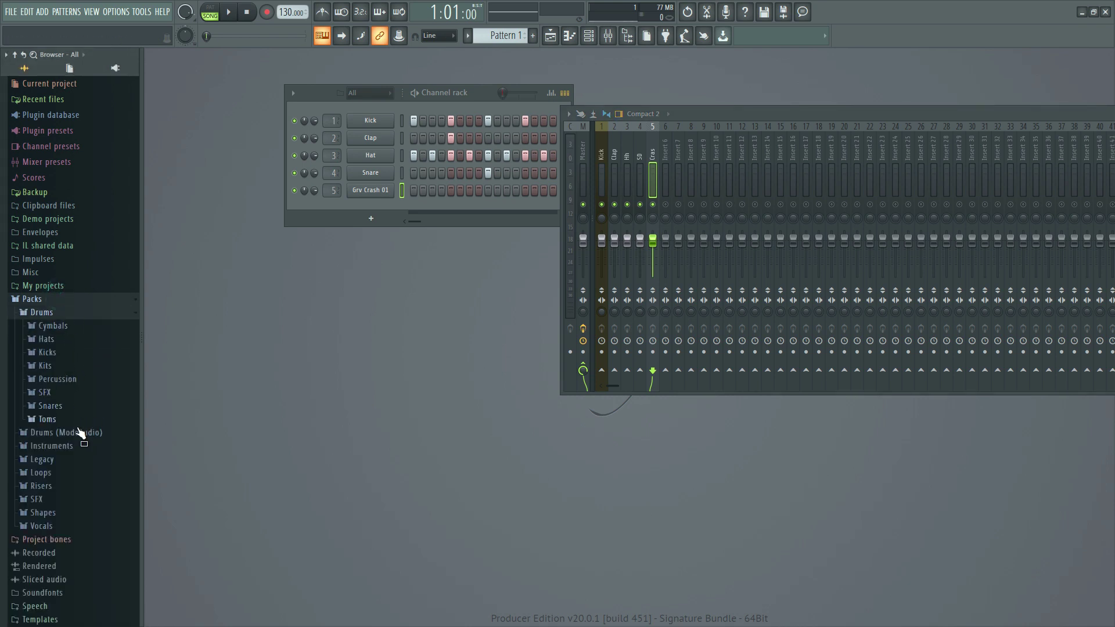
{"action": "left_click", "coordinate": [68, 445]}
{"action": "left_click", "coordinate": [68, 353]}
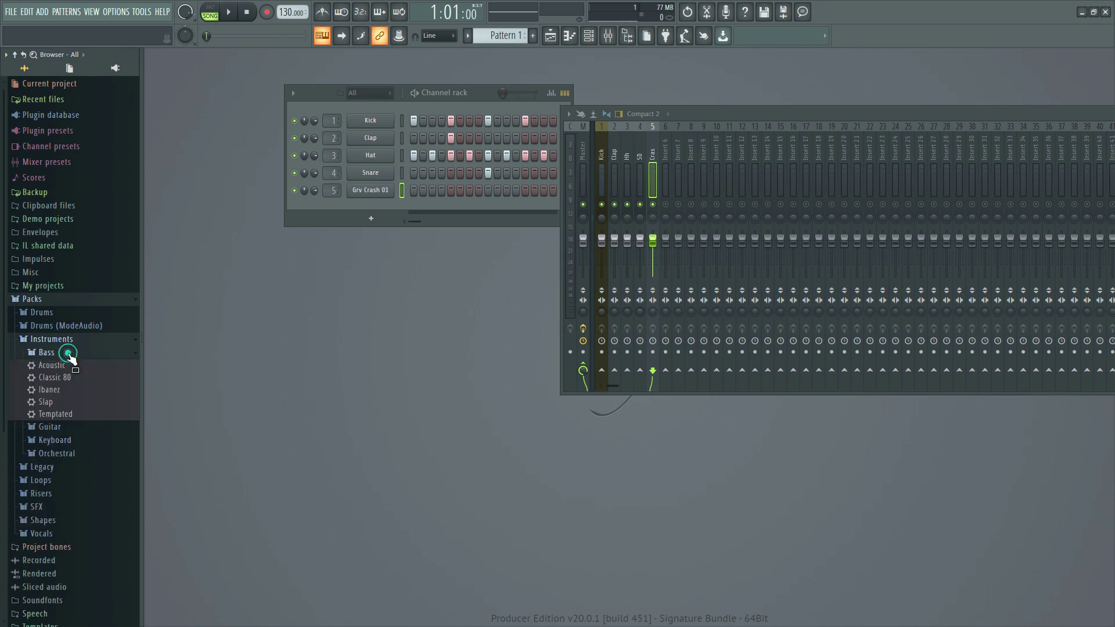
{"action": "left_click", "coordinate": [67, 366]}
{"action": "left_click_drag", "start_coordinate": [59, 380], "coordinate": [374, 203]}
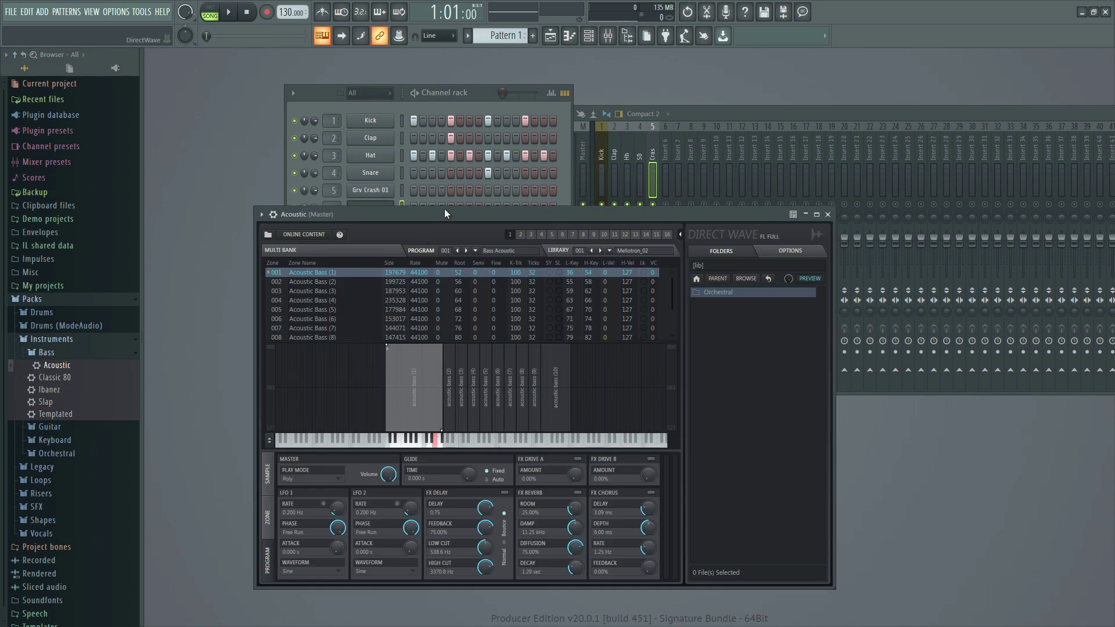
- Move the Acoustic bass's DirectWave window aside and audition a few notes on its keyboard
{"action": "left_click_drag", "start_coordinate": [444, 208], "coordinate": [854, 145]}
{"action": "left_click", "coordinate": [854, 372]}
{"action": "left_click", "coordinate": [846, 371]}
{"action": "left_click", "coordinate": [858, 371]}
- Switch to Pattern 3 and open the piano roll of the Acoustic channel
{"action": "right_click", "coordinate": [373, 204]}
{"action": "left_click", "coordinate": [365, 210]}
{"action": "scroll", "coordinate": [492, 36], "scroll_direction": "up", "scroll_amount": 1}
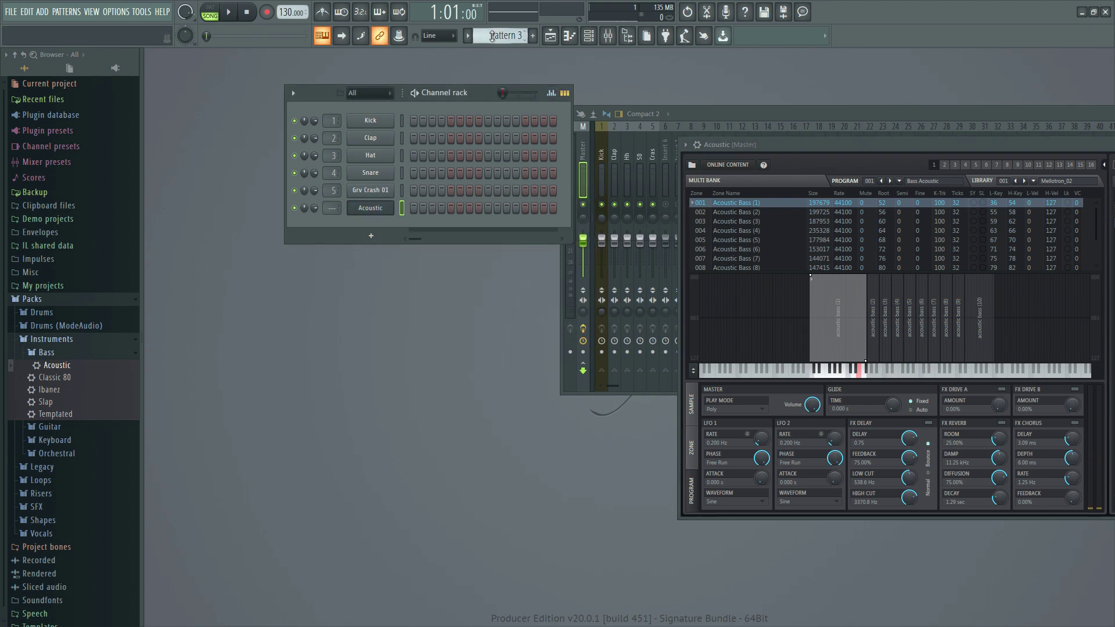
{"action": "right_click", "coordinate": [376, 209]}
{"action": "left_click", "coordinate": [413, 209]}
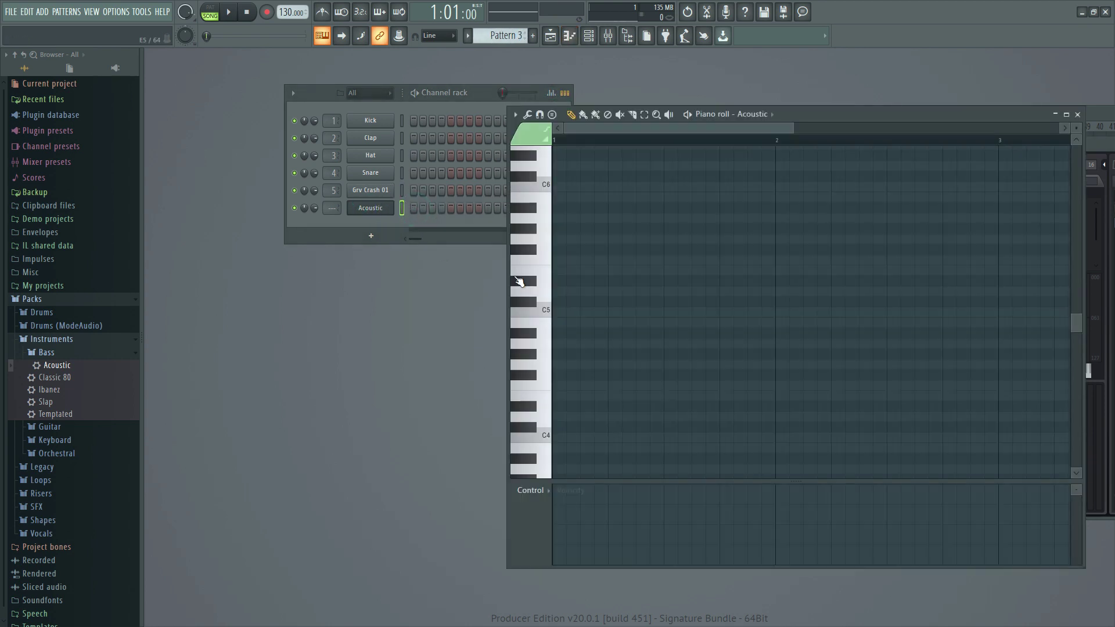
- Draw three C5 notes on beats 1, 2 and 3 of the first bar, and start a brief playback
{"action": "left_click_drag", "start_coordinate": [583, 312], "coordinate": [556, 312]}
{"action": "left_click", "coordinate": [615, 312]}
{"action": "left_click", "coordinate": [671, 312]}
{"action": "key", "text": "space"}
{"action": "key", "text": "space"}
- Place a Pattern 3 clip at bar 1 of playlist Track 7 and play the arrangement
{"action": "left_click", "coordinate": [550, 36]}
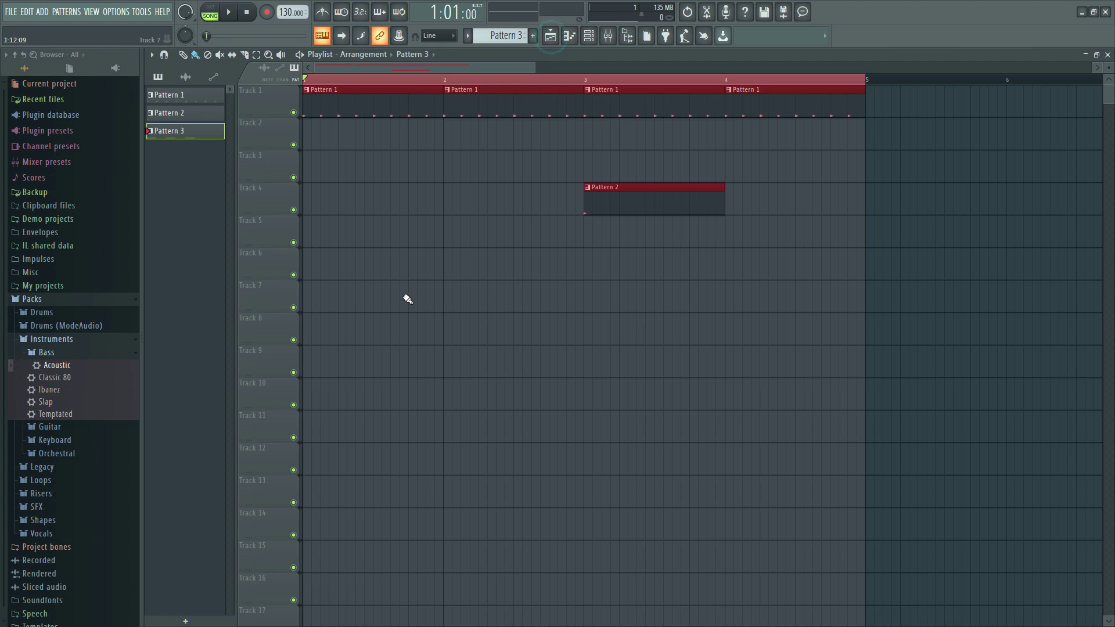
{"action": "left_click_drag", "start_coordinate": [395, 291], "coordinate": [331, 293]}
{"action": "key", "text": "space"}
{"action": "key", "text": "space"}
- In the Acoustic piano roll, add a fourth note, raise the third and fourth notes to E5 and shift the fourth slightly earlier
{"action": "left_click", "coordinate": [588, 36]}
{"action": "key", "text": "space"}
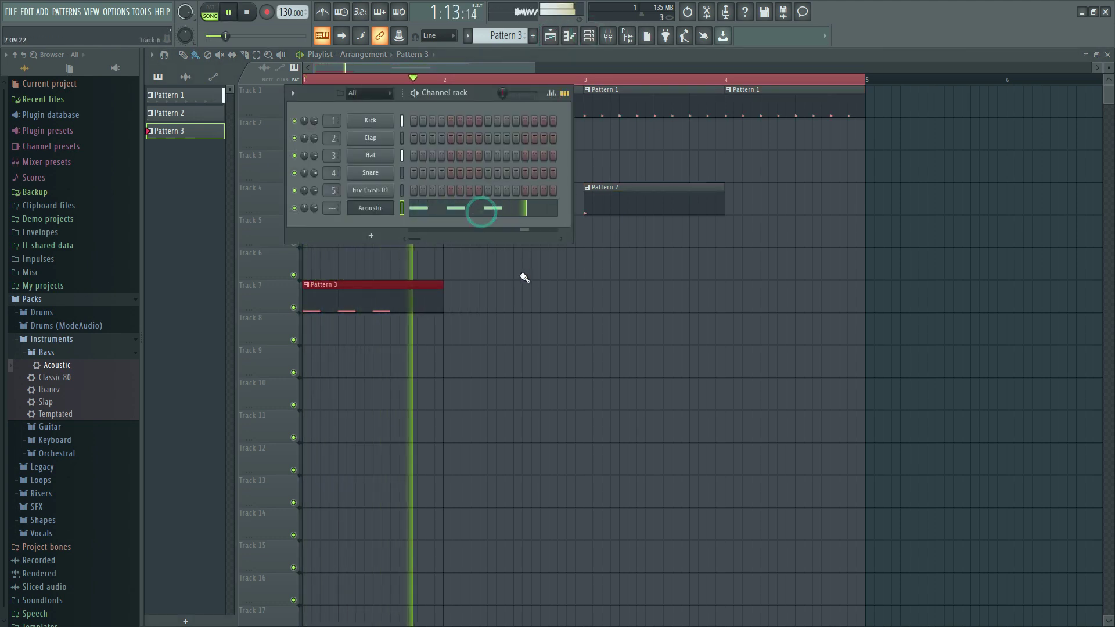
{"action": "left_click", "coordinate": [516, 207]}
{"action": "left_click", "coordinate": [733, 312]}
{"action": "left_click_drag", "start_coordinate": [677, 312], "coordinate": [678, 270]}
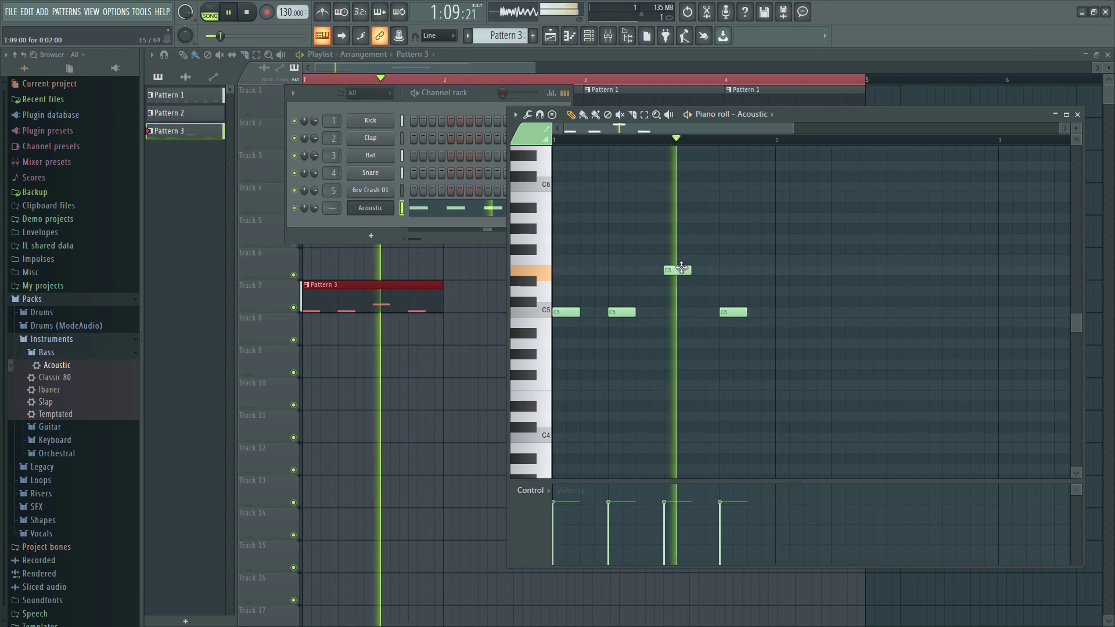
{"action": "left_click_drag", "start_coordinate": [732, 311], "coordinate": [719, 270]}
- Add a G4 note at the end of the first bar and stop playback
{"action": "left_click", "coordinate": [749, 364]}
{"action": "scroll", "coordinate": [746, 393], "scroll_direction": "up", "scroll_amount": 1}
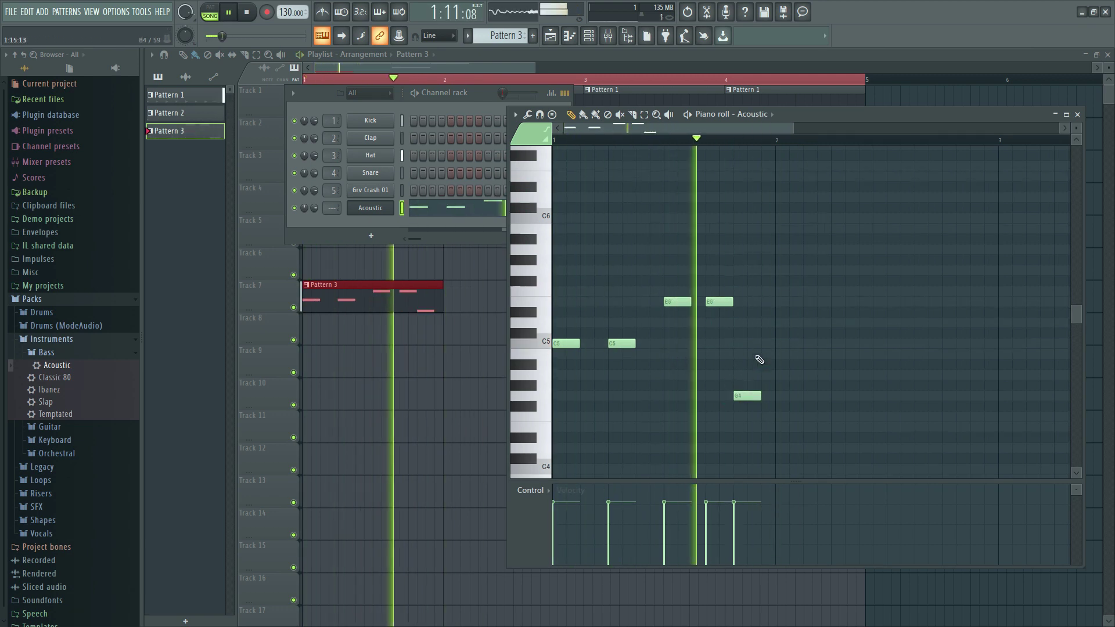
{"action": "key", "text": "space"}
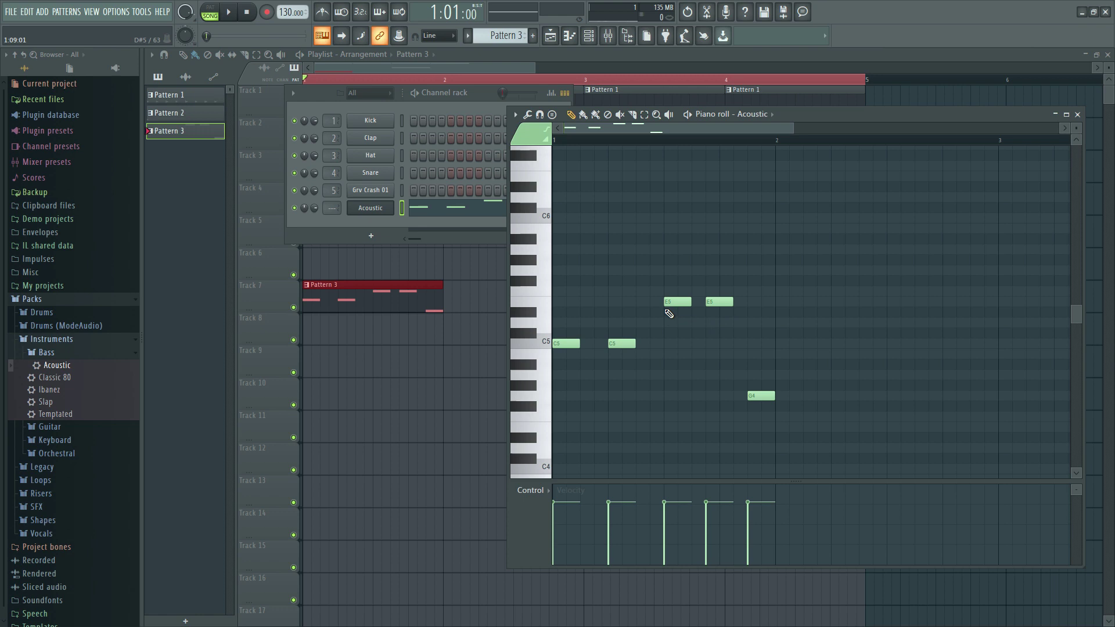
- Add a C5 note on beat 3, turn the E5 note above it into a slide note, and play the result
{"action": "left_click", "coordinate": [674, 342]}
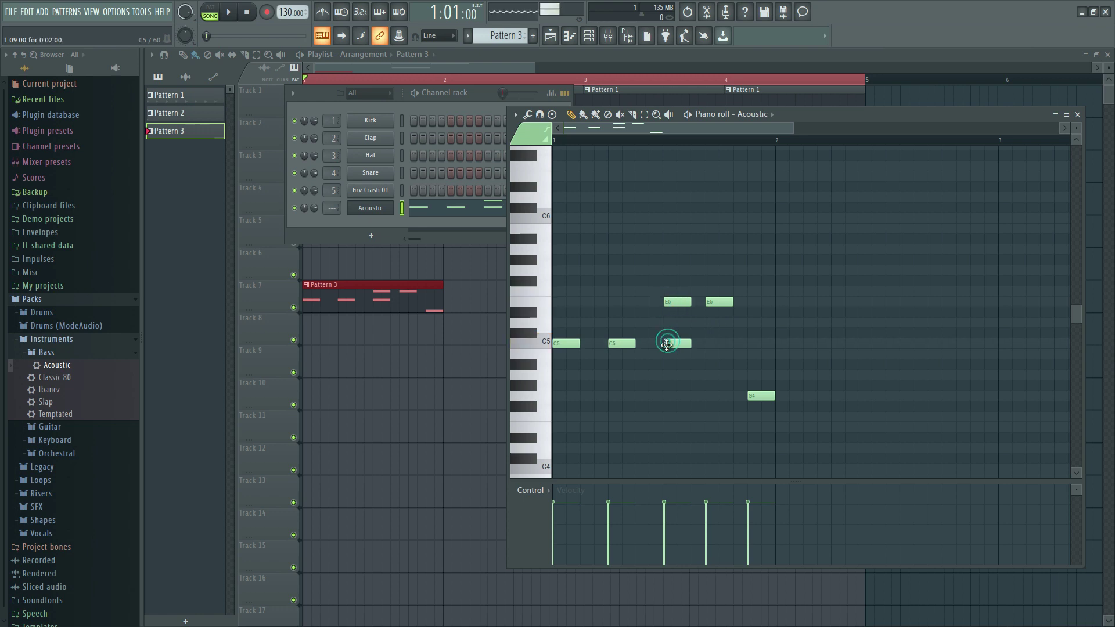
{"action": "double_click", "coordinate": [676, 303]}
{"action": "left_click", "coordinate": [487, 302]}
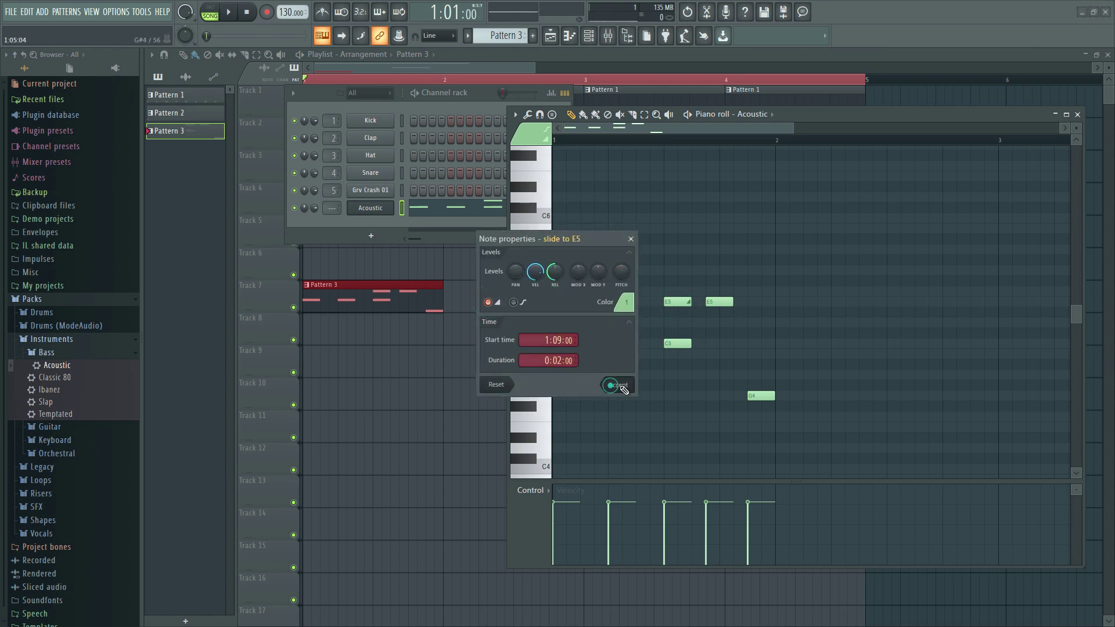
{"action": "left_click", "coordinate": [619, 384]}
{"action": "key", "text": "space"}
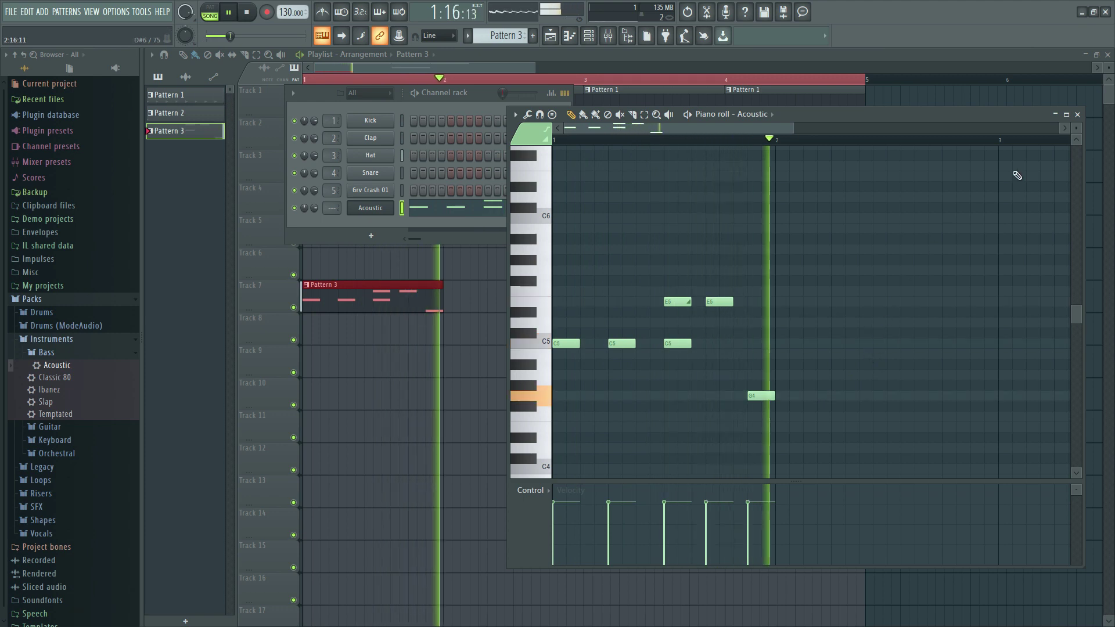
- Close the piano roll, route the Acoustic channel to mixer track 6 and play the arrangement with the mixer open
{"action": "left_click", "coordinate": [1076, 114]}
{"action": "key", "text": "space"}
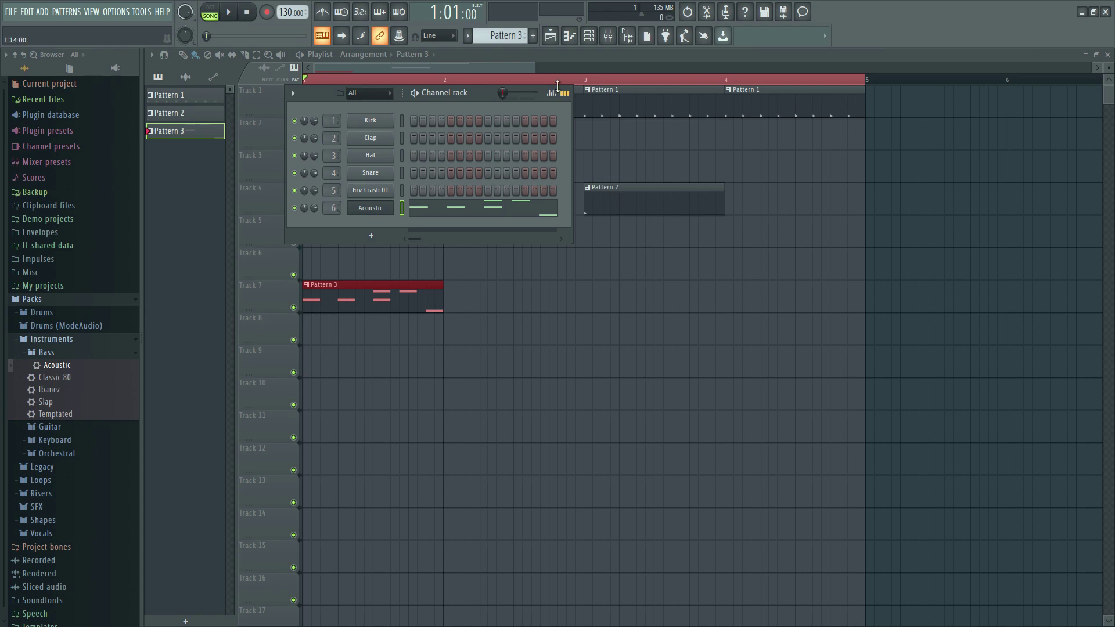
{"action": "key", "text": "space"}
{"action": "key", "text": "F9"}
{"action": "key", "text": "space"}
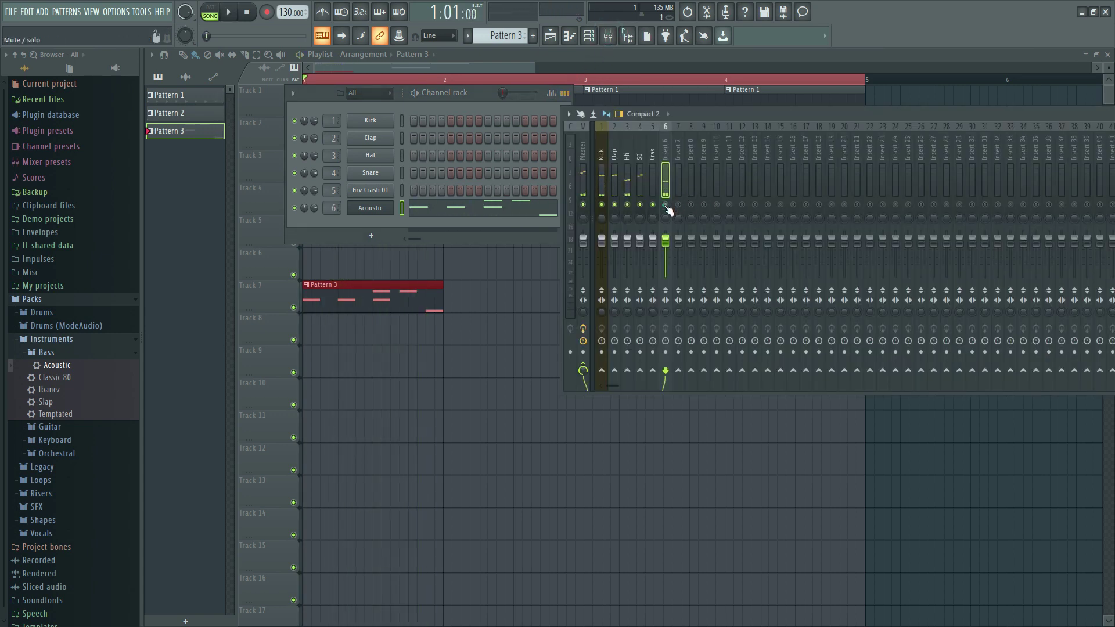
- Unmute all mixer tracks and rename the Insert 6 track as Bass
{"action": "left_click", "coordinate": [717, 146]}
{"action": "left_click", "coordinate": [681, 148]}
{"action": "right_click", "coordinate": [666, 155]}
{"action": "left_click", "coordinate": [700, 134]}
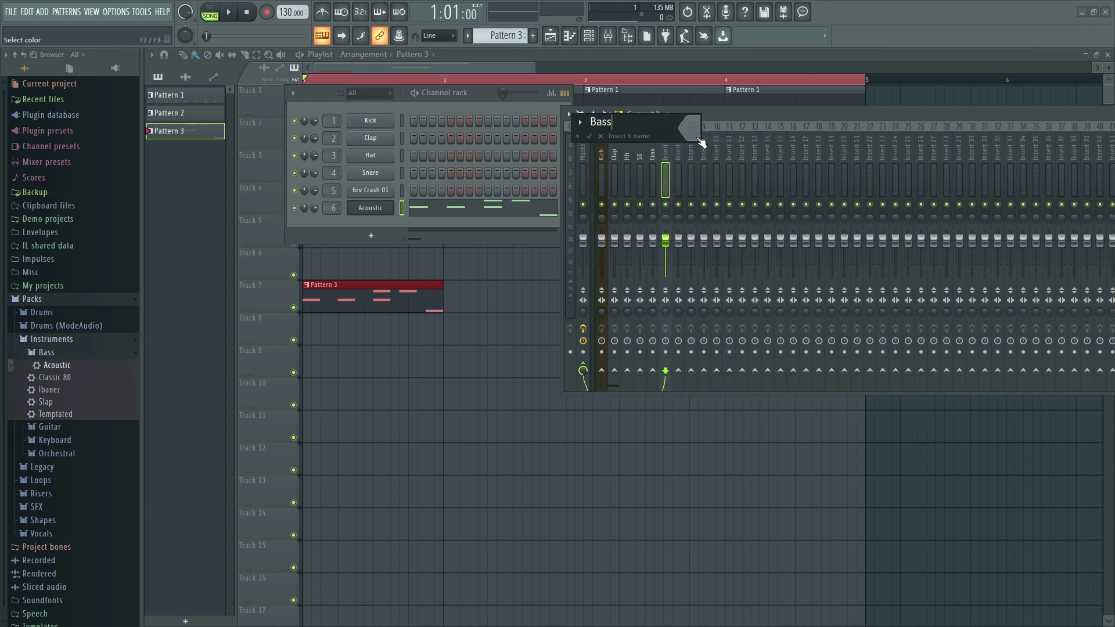
{"action": "type", "text": "Bass"}
{"action": "key", "text": "Return"}
- Repeat the Pattern 3 clip on Track 7 through bars 2 to 4 while playing the arrangement
{"action": "key", "text": "space"}
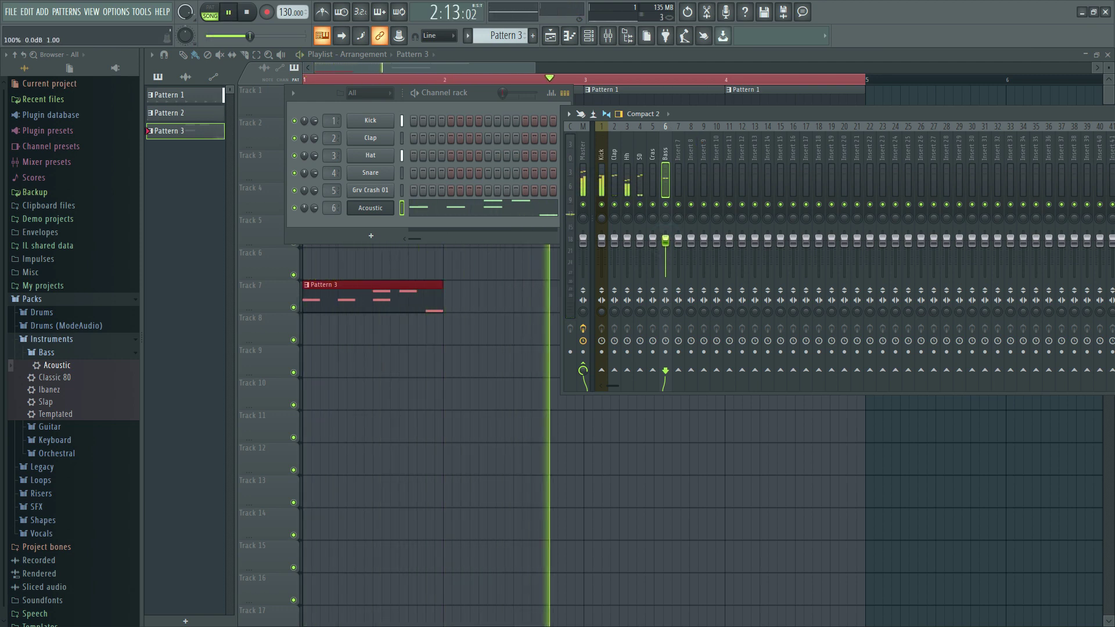
{"action": "left_click", "coordinate": [406, 299]}
{"action": "left_click_drag", "start_coordinate": [444, 294], "coordinate": [775, 292]}
{"action": "key", "text": "space"}
- Bring the mixer over the playlist, play the arrangement to check the track levels, and select the Kick track
{"action": "left_click", "coordinate": [607, 36]}
{"action": "left_click_drag", "start_coordinate": [681, 114], "coordinate": [339, 118]}
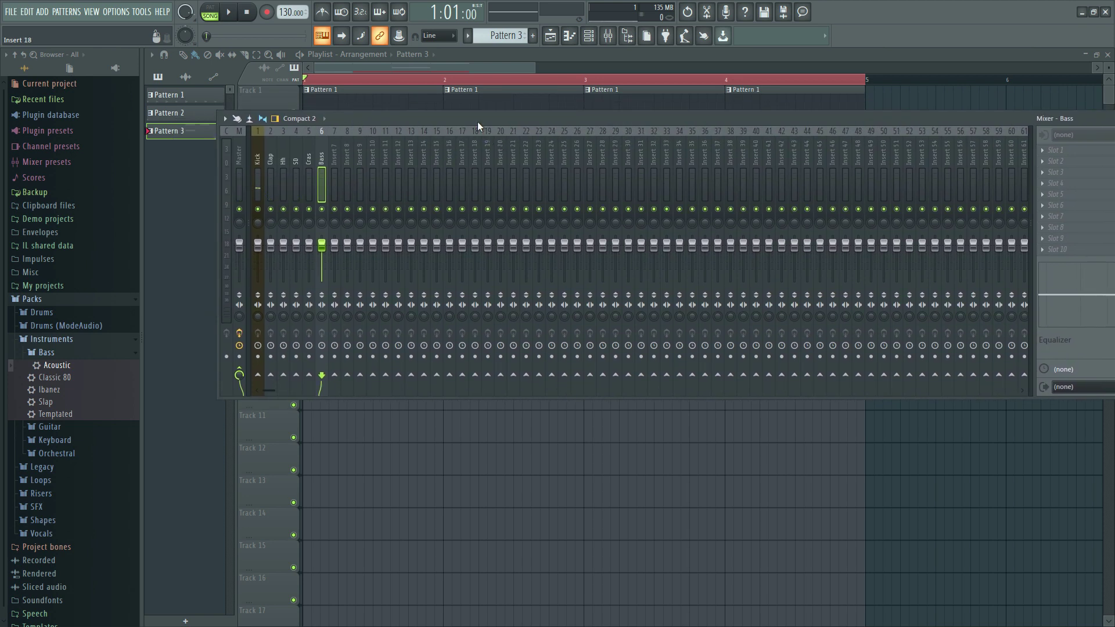
{"action": "left_click_drag", "start_coordinate": [478, 121], "coordinate": [482, 131]}
{"action": "key", "text": "space"}
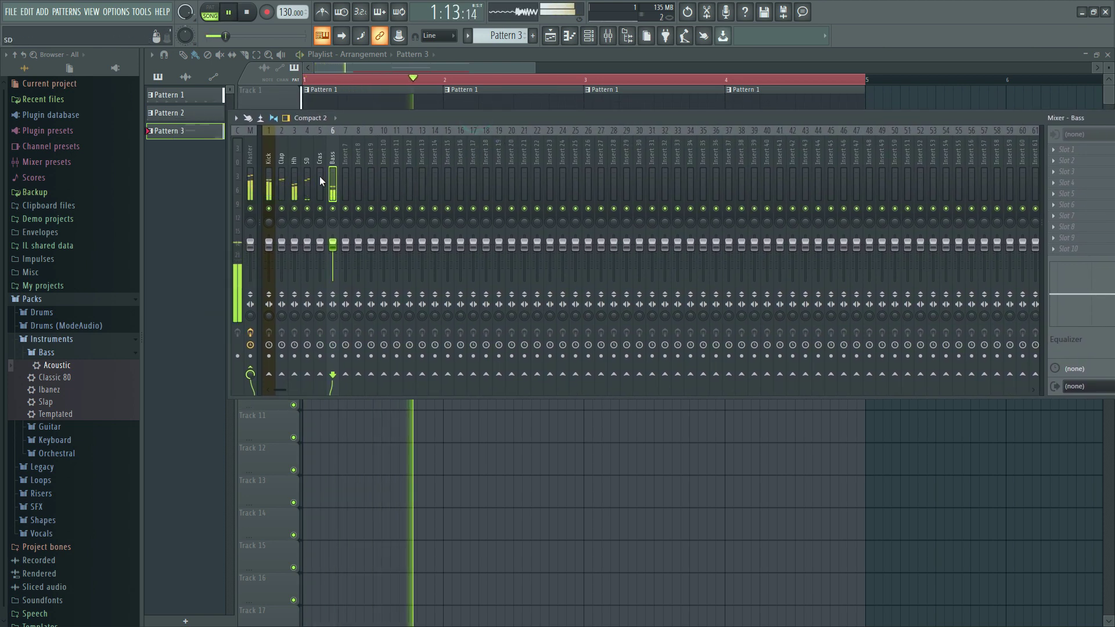
{"action": "key", "text": "space"}
{"action": "left_click", "coordinate": [270, 180]}
{"action": "left_click_drag", "start_coordinate": [416, 119], "coordinate": [788, 175]}
{"action": "left_click", "coordinate": [588, 35]}
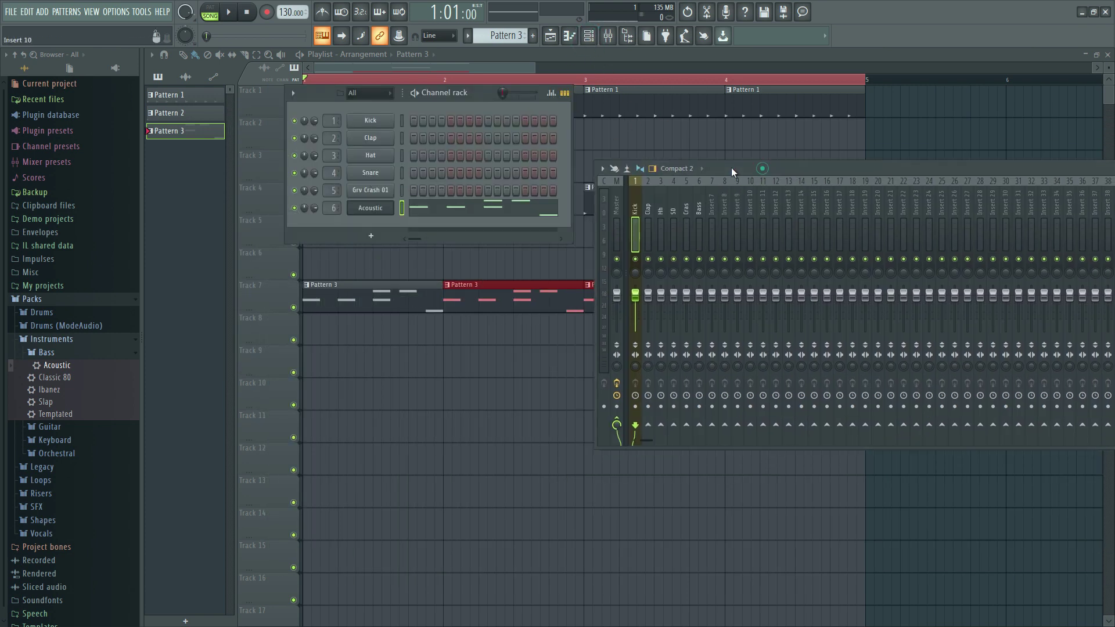
- Color the Bass mixer track purple
{"action": "left_click_drag", "start_coordinate": [756, 167], "coordinate": [396, 173]}
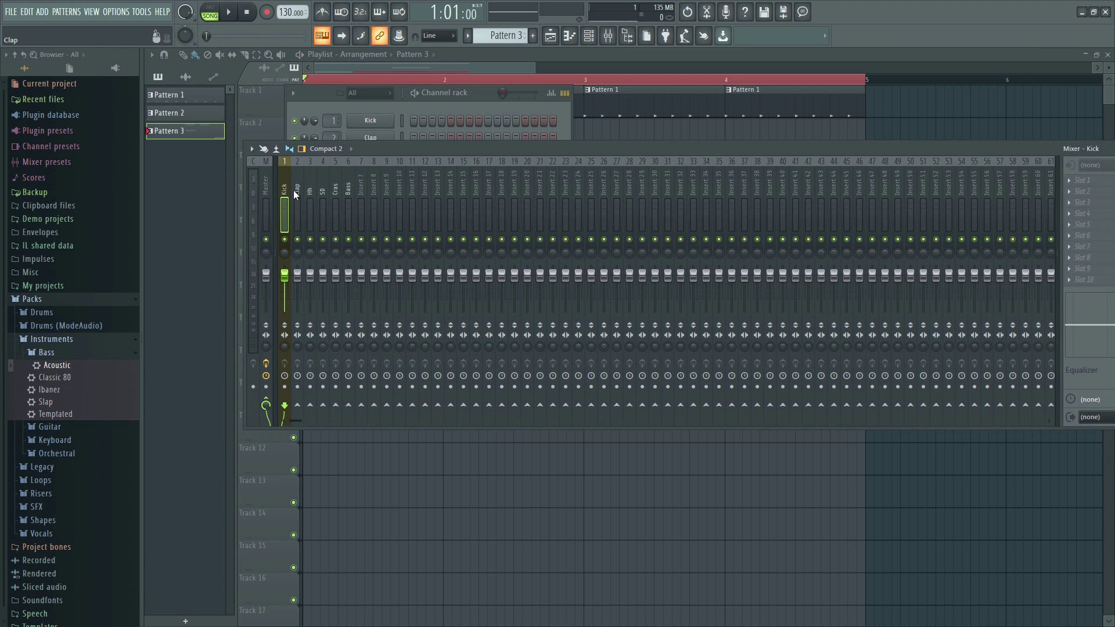
{"action": "right_click", "coordinate": [350, 175]}
{"action": "left_click", "coordinate": [412, 172]}
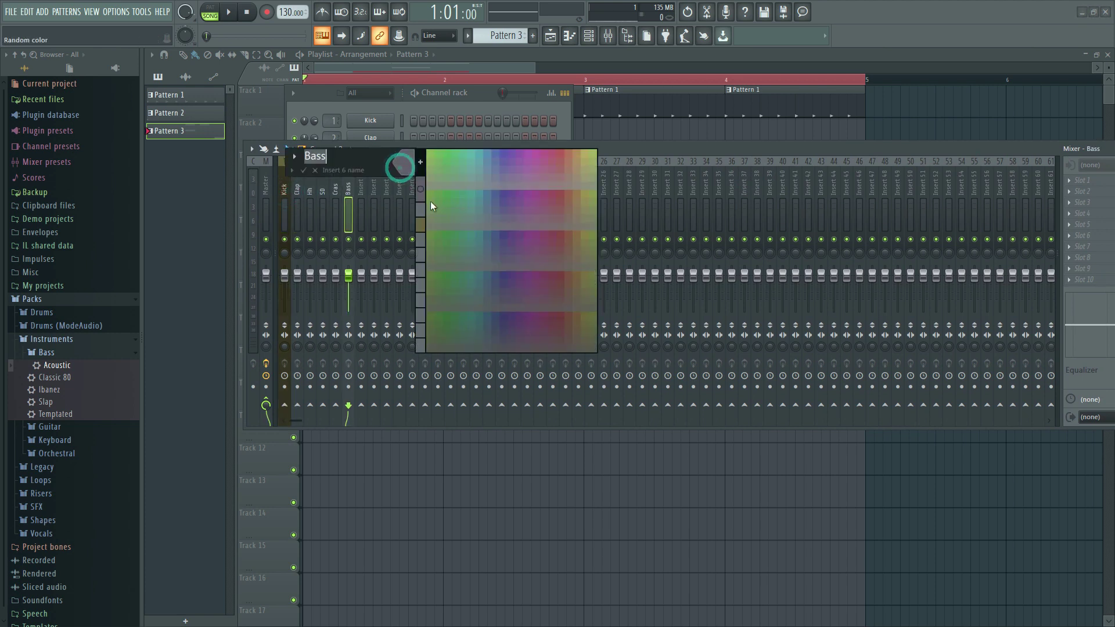
{"action": "left_click", "coordinate": [303, 171]}
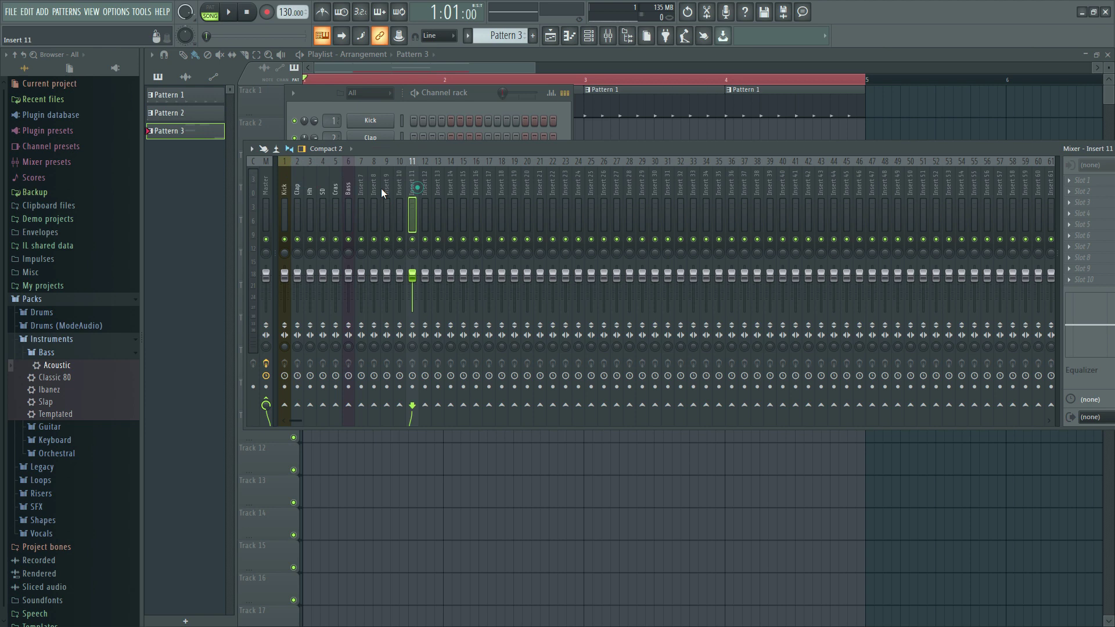
{"action": "left_click_drag", "start_coordinate": [420, 158], "coordinate": [429, 159]}
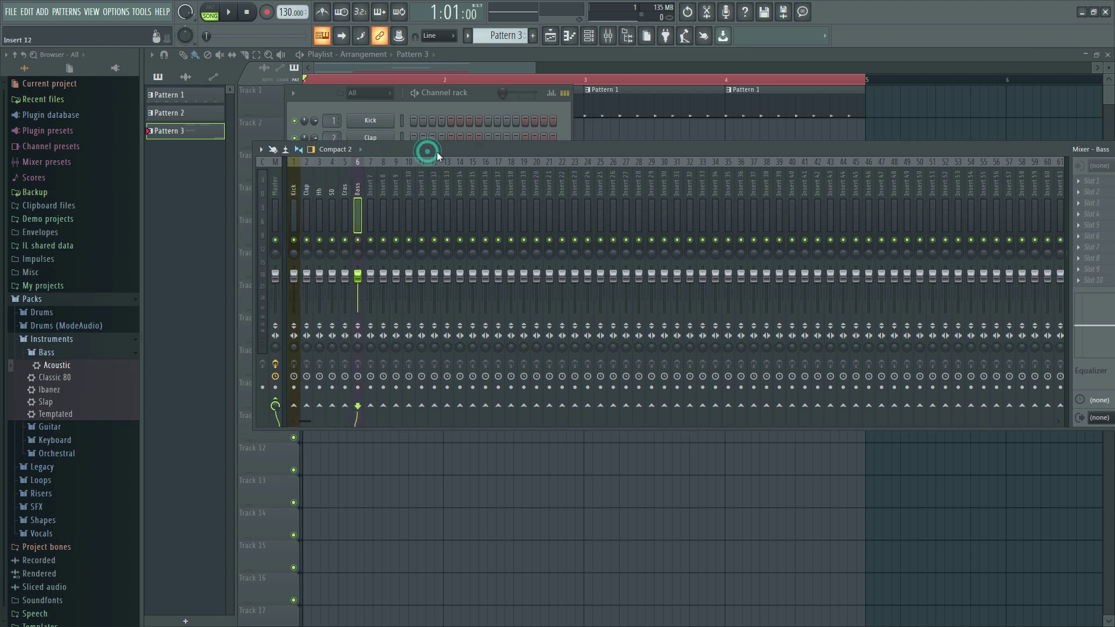
- Start exporting the project as a wave file and choose the Desktop as the save location
{"action": "left_click", "coordinate": [11, 12]}
{"action": "mouse_move", "coordinate": [50, 115]}
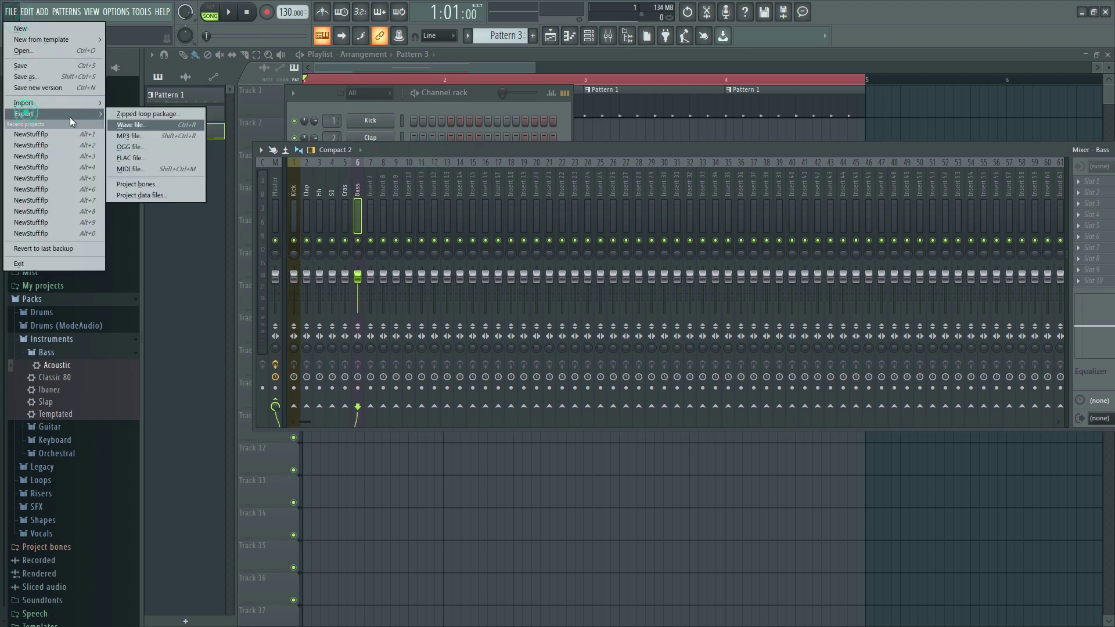
{"action": "left_click", "coordinate": [153, 126]}
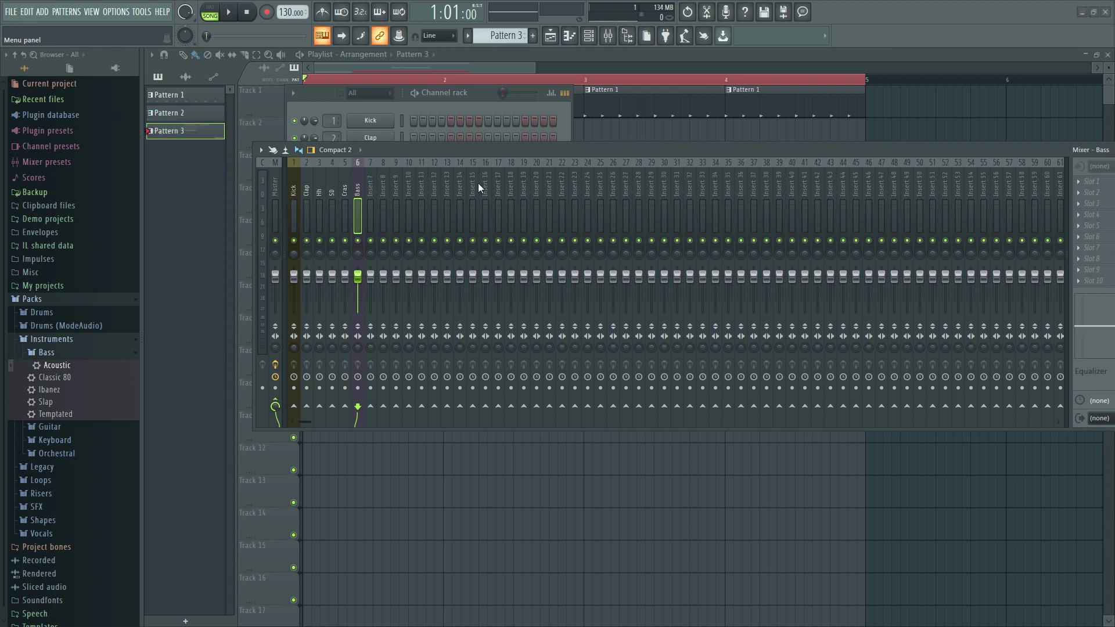
{"action": "left_click_drag", "start_coordinate": [304, 11], "coordinate": [545, 40]}
{"action": "left_click", "coordinate": [287, 111]}
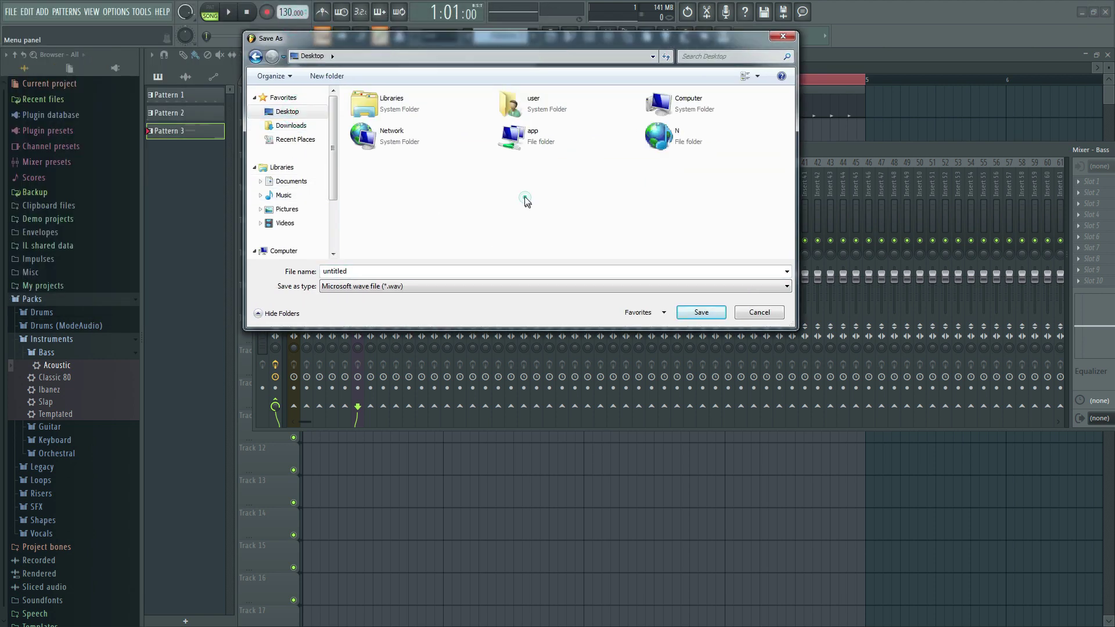
- Create a folder named 130 bpm on the Desktop and open it as the export destination
{"action": "right_click", "coordinate": [484, 191]}
{"action": "mouse_move", "coordinate": [507, 197]}
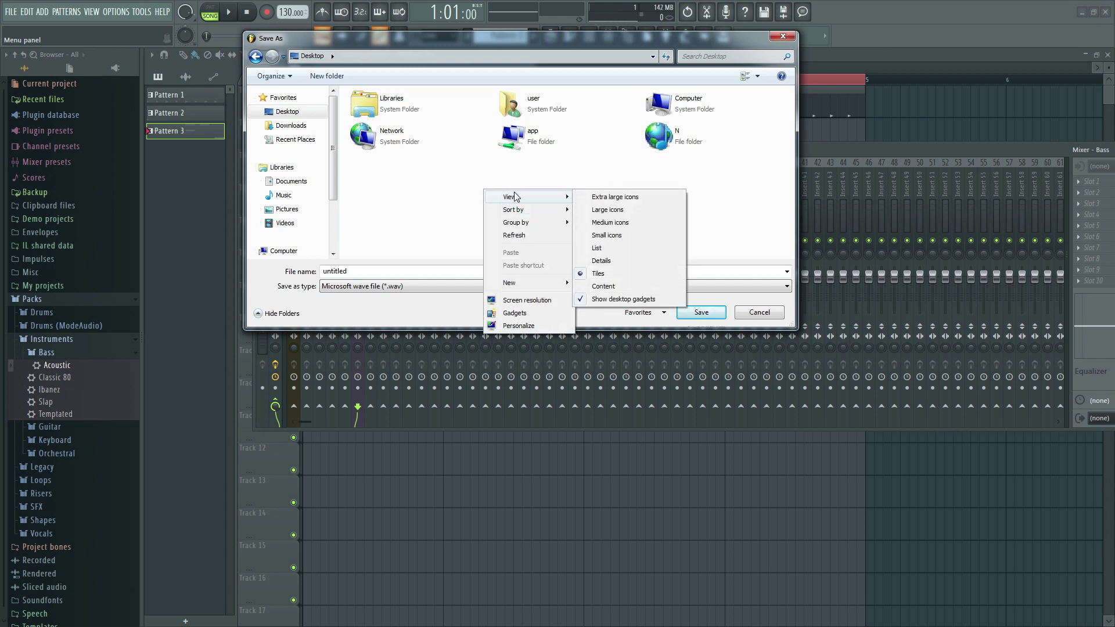
{"action": "mouse_move", "coordinate": [534, 283]}
{"action": "left_click", "coordinate": [599, 283]}
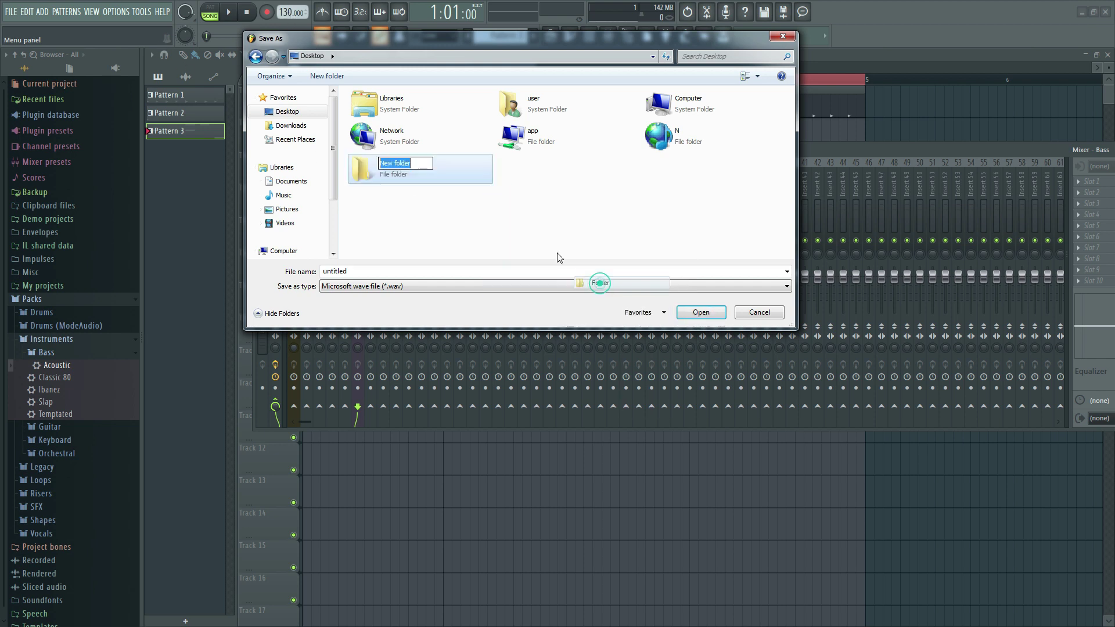
{"action": "type", "text": "130 bpm"}
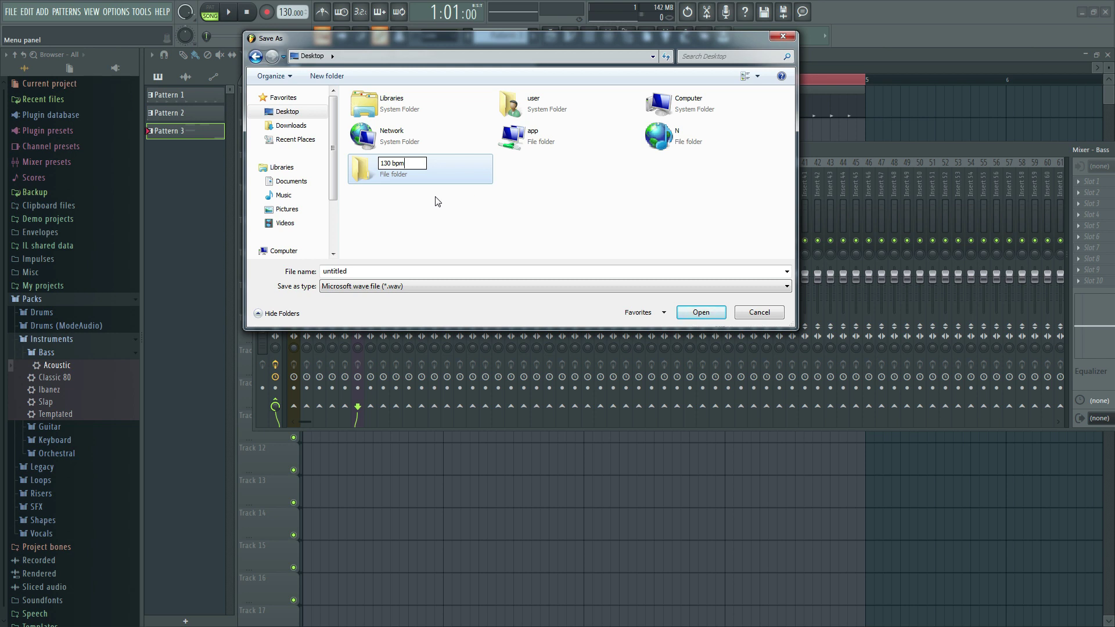
{"action": "left_click", "coordinate": [444, 179]}
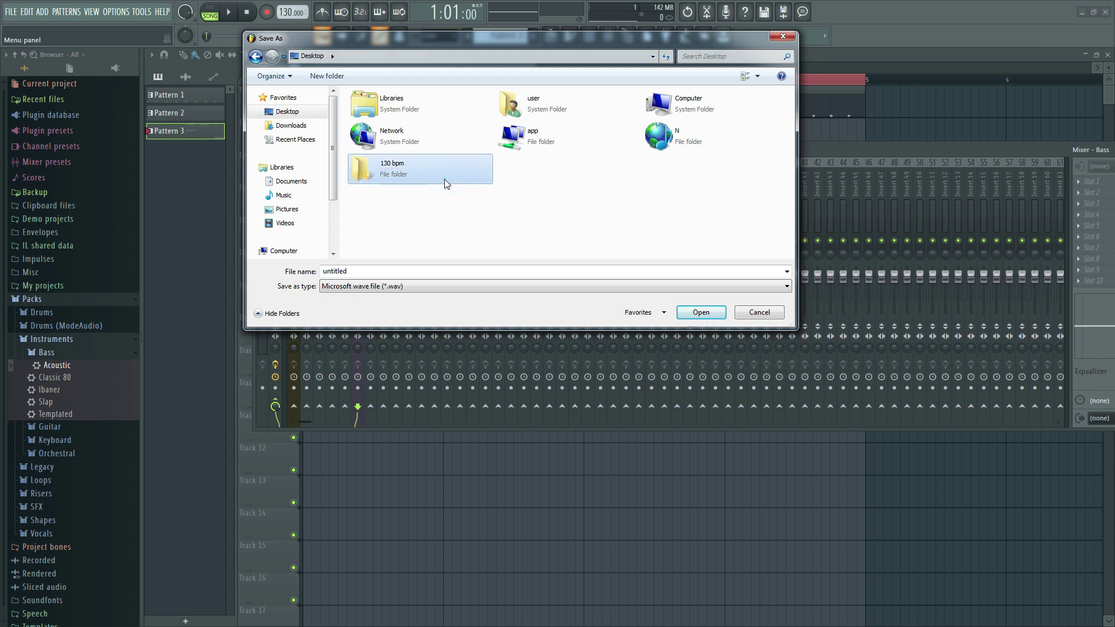
{"action": "left_click", "coordinate": [701, 312]}
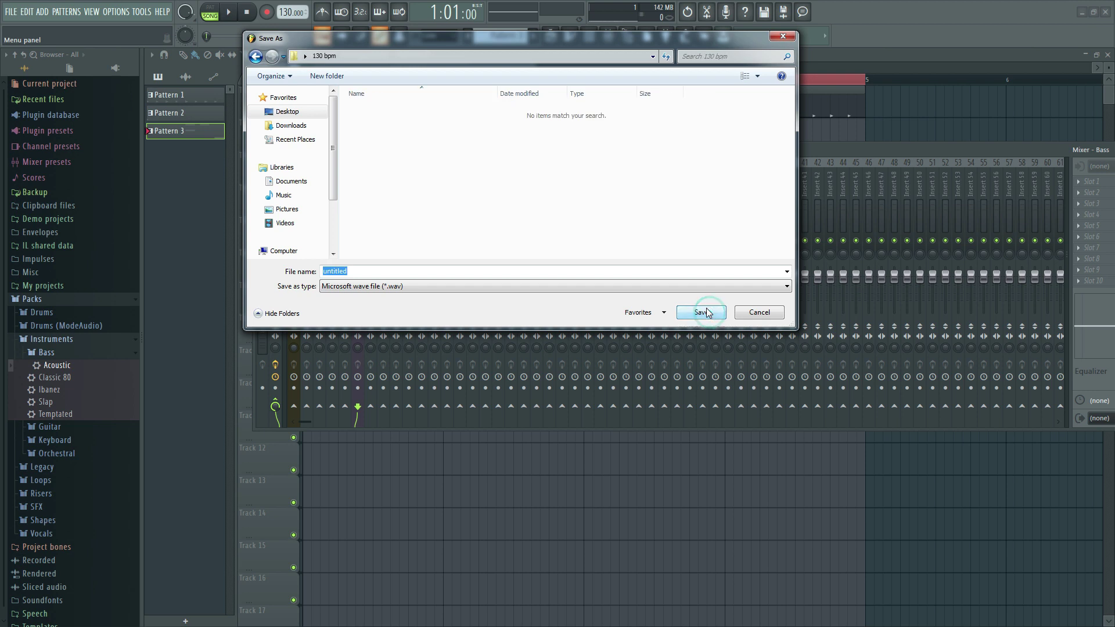
- Name the wave file 130 and save it in the 130 bpm folder to reach the render settings
{"action": "double_click", "coordinate": [365, 273]}
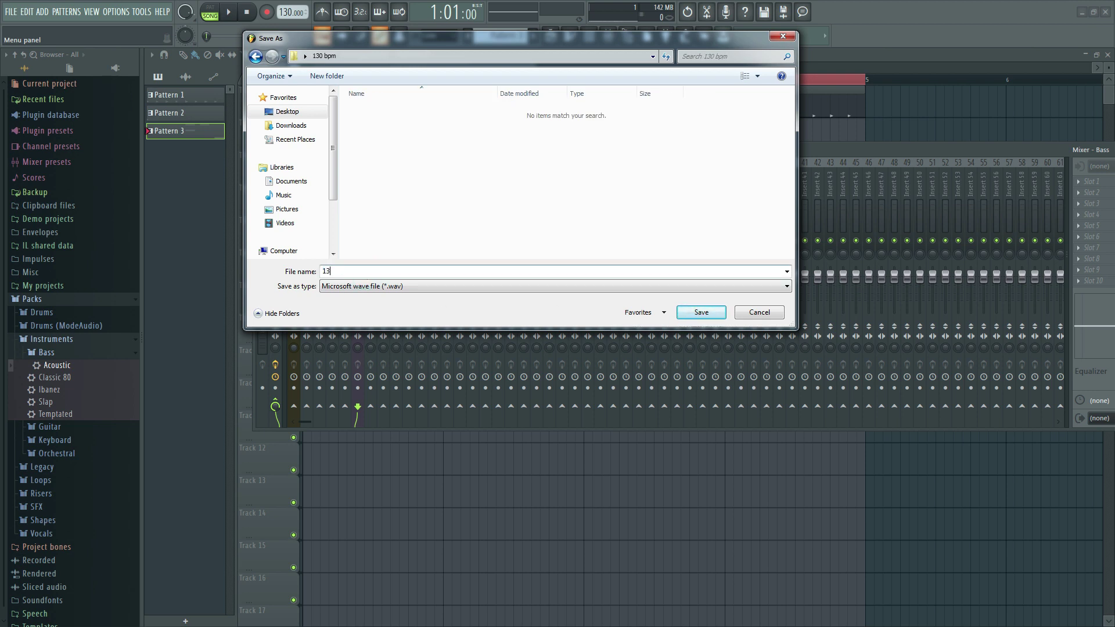
{"action": "left_click", "coordinate": [699, 312]}
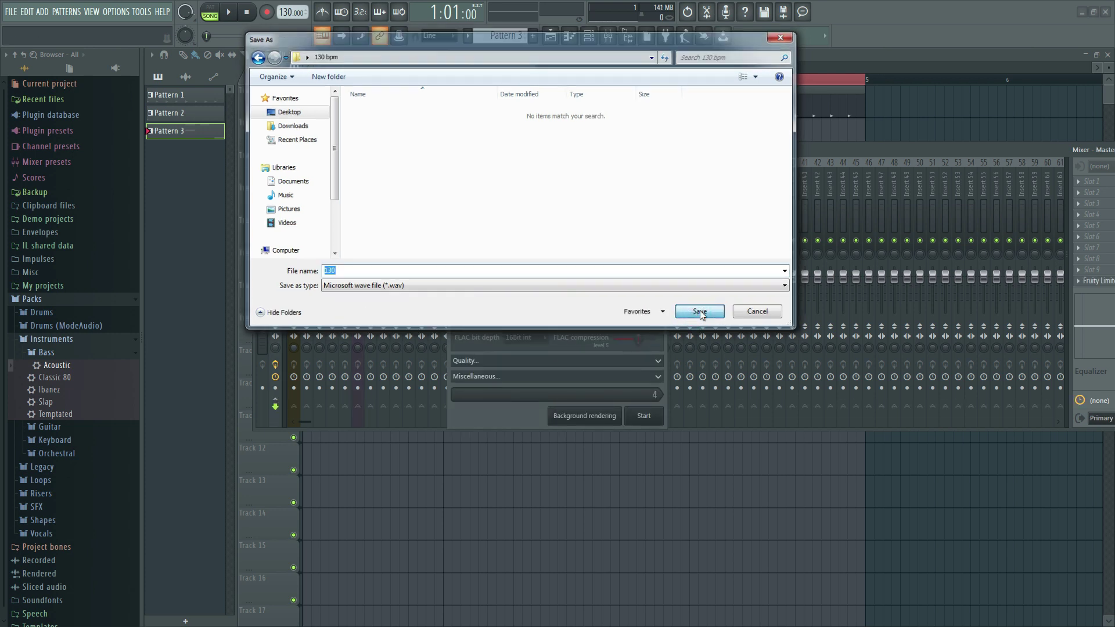
{"action": "left_click", "coordinate": [699, 311]}
- Set the WAV bit depth to 24Bit int and the resampling quality to 24-point sinc
{"action": "left_click_drag", "start_coordinate": [533, 210], "coordinate": [558, 183]}
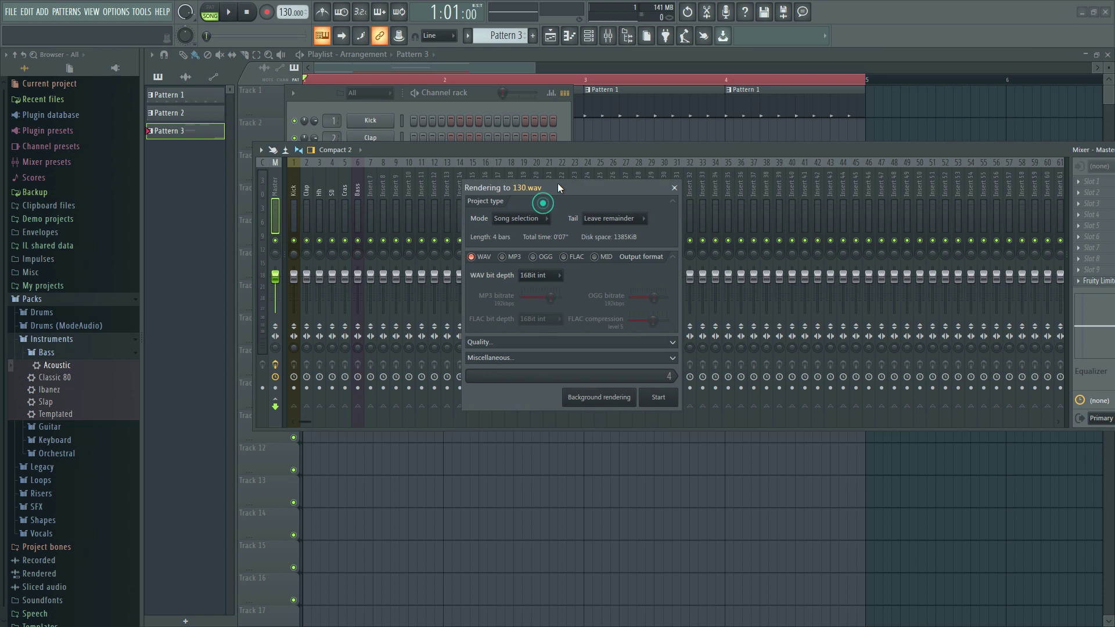
{"action": "left_click", "coordinate": [535, 270]}
{"action": "left_click", "coordinate": [537, 292]}
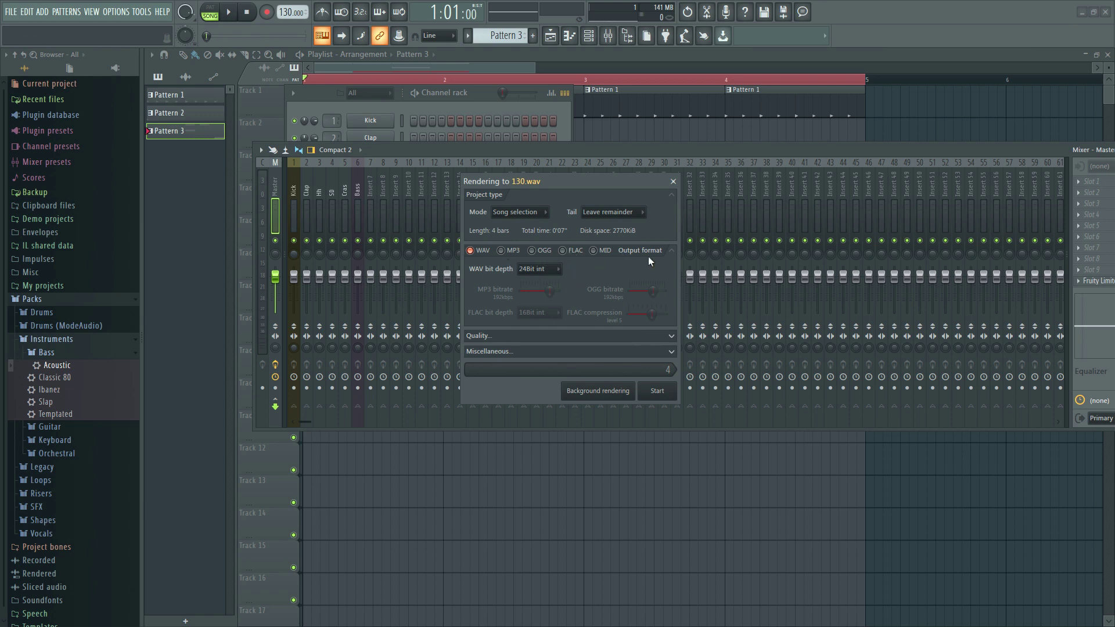
{"action": "left_click", "coordinate": [534, 337]}
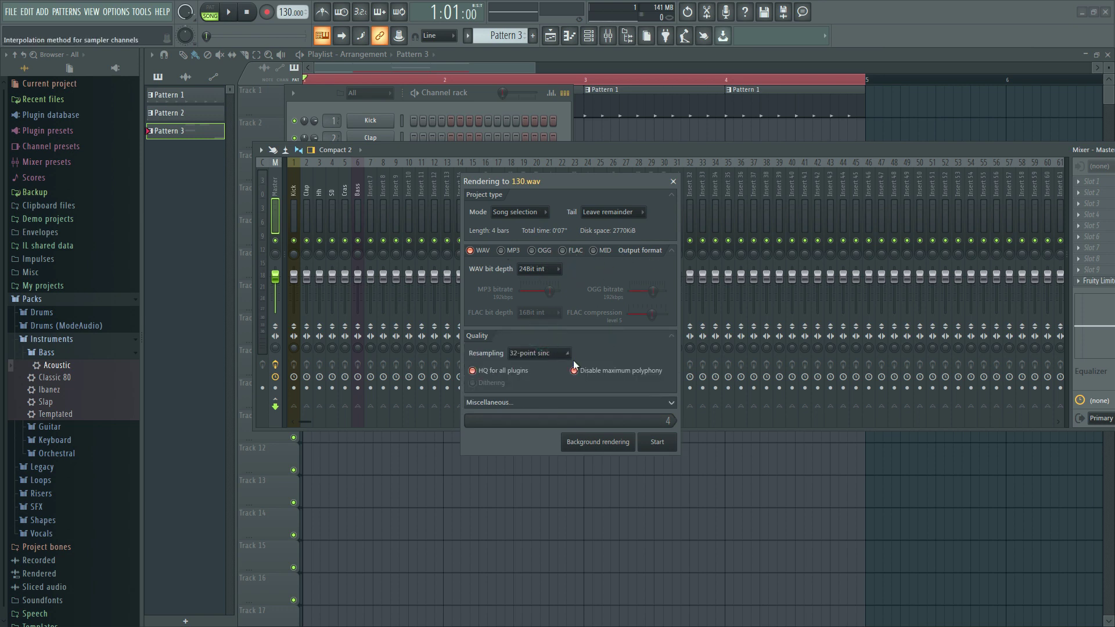
{"action": "left_click", "coordinate": [560, 400]}
{"action": "left_click", "coordinate": [546, 353]}
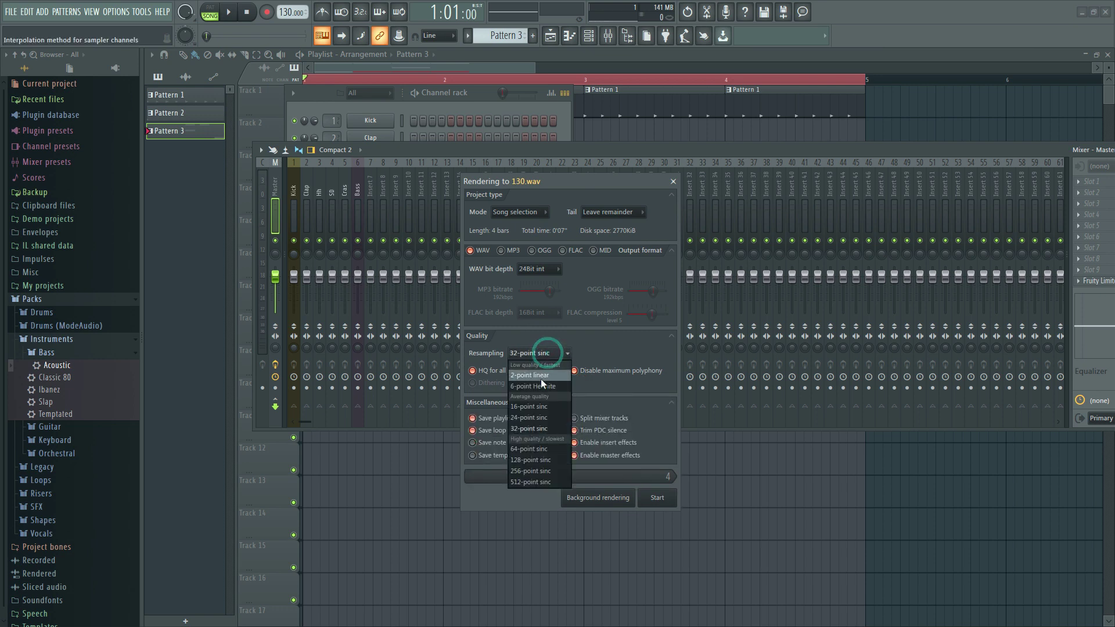
{"action": "left_click", "coordinate": [535, 417]}
- Enable Split mixer tracks for the export and start rendering the separate wave files
{"action": "left_click_drag", "start_coordinate": [604, 192], "coordinate": [542, 101]}
{"action": "left_click", "coordinate": [513, 328]}
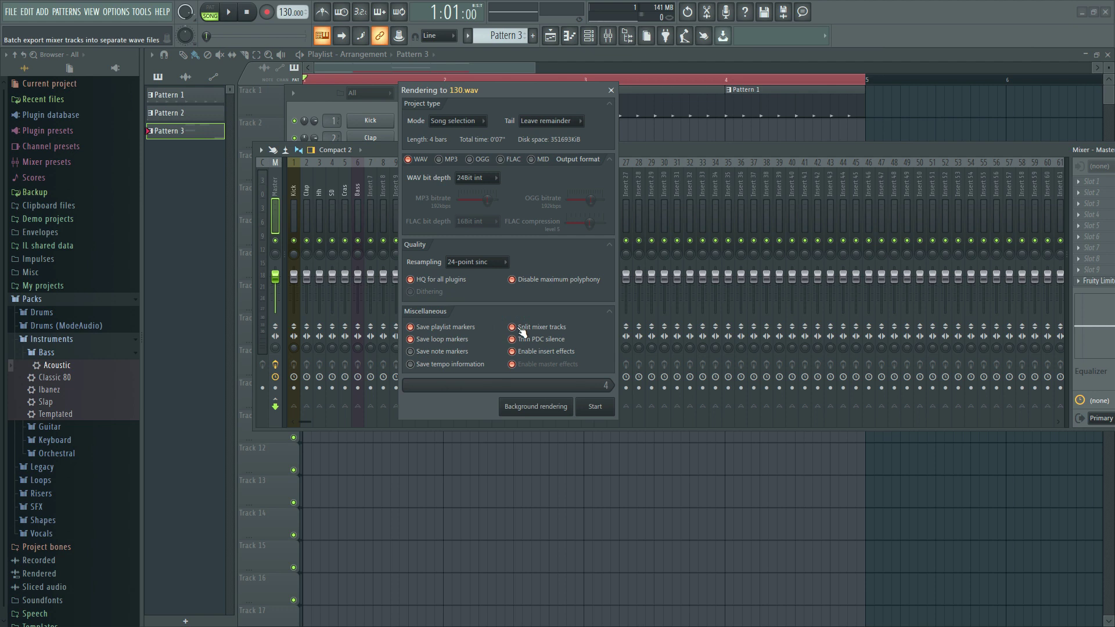
{"action": "left_click", "coordinate": [513, 328]}
{"action": "left_click", "coordinate": [513, 327]}
{"action": "left_click", "coordinate": [514, 327]}
{"action": "left_click_drag", "start_coordinate": [526, 90], "coordinate": [788, 106]}
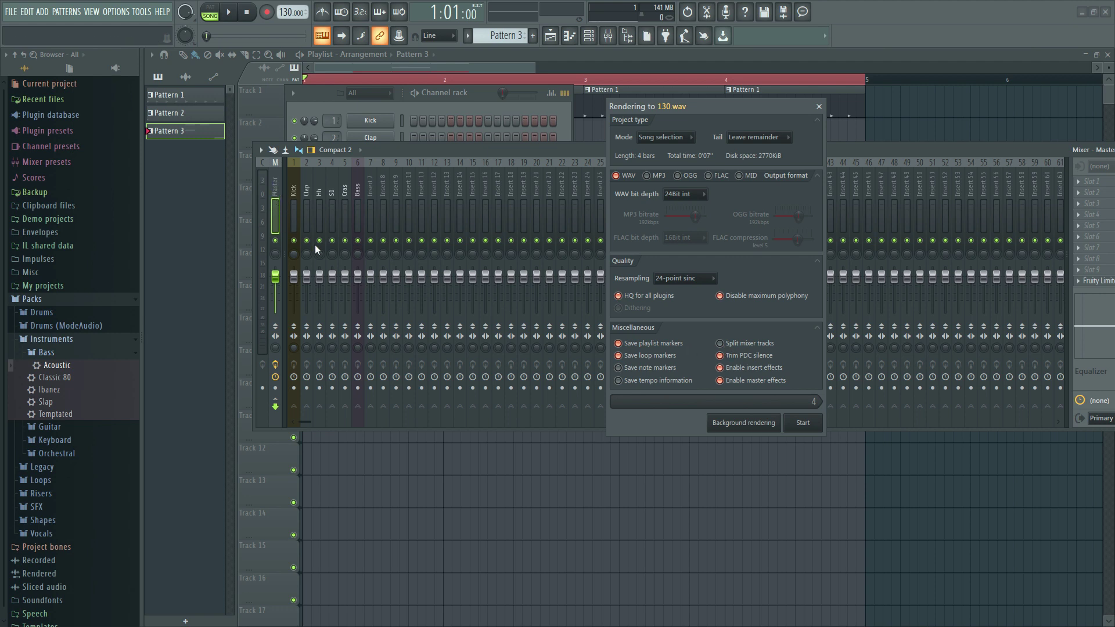
{"action": "left_click", "coordinate": [720, 343]}
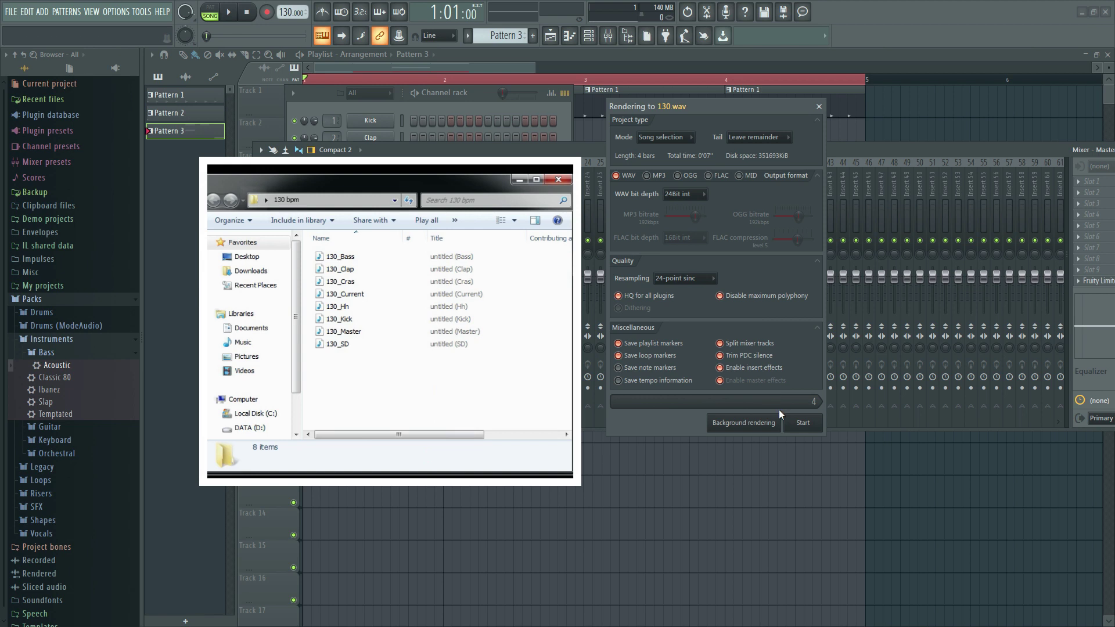
{"action": "left_click", "coordinate": [813, 430]}
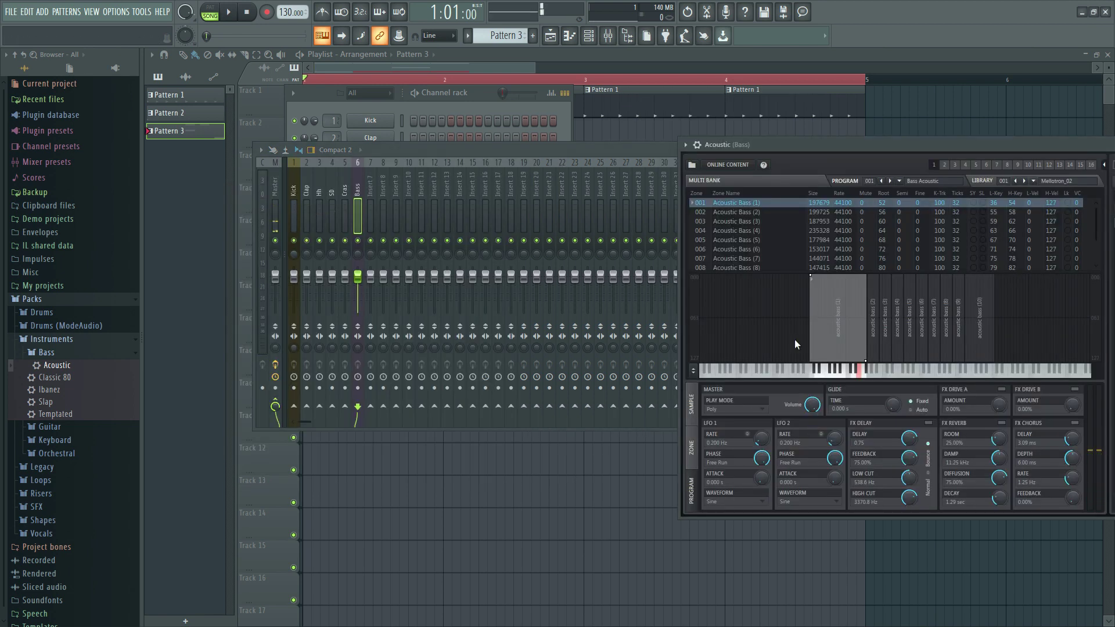
- Minimize FL Studio and open the 130 bpm folder on the desktop to check the exported files
{"action": "left_click", "coordinate": [1081, 12]}
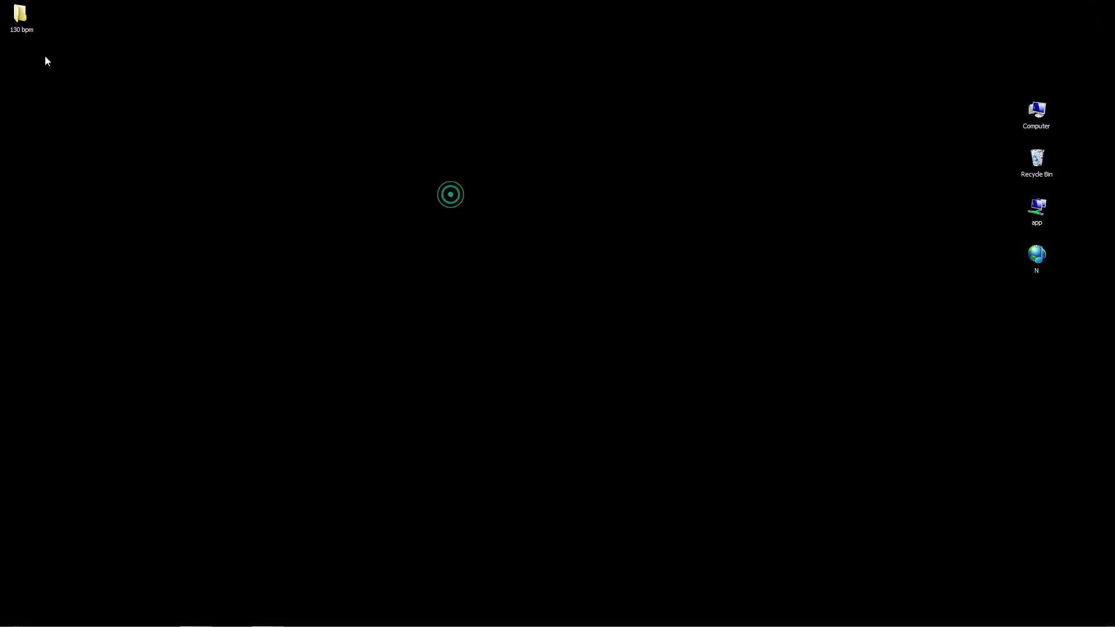
{"action": "double_click", "coordinate": [26, 21]}
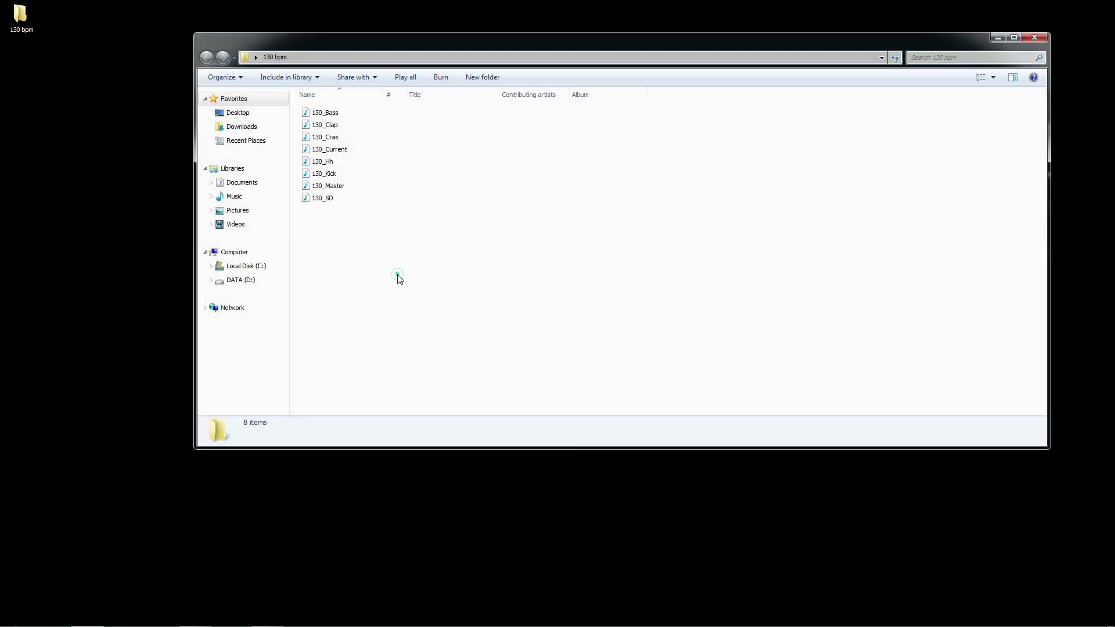
{"action": "mouse_move", "coordinate": [372, 285]}
{"action": "left_mouse_down"}
{"action": "mouse_move", "coordinate": [349, 133]}
{"action": "mouse_move", "coordinate": [339, 227]}
{"action": "mouse_move", "coordinate": [354, 91]}
{"action": "mouse_move", "coordinate": [342, 227]}
{"action": "mouse_move", "coordinate": [382, 276]}
{"action": "left_mouse_up"}
- Launch Pro Tools and name a new session 130
{"action": "mouse_move", "coordinate": [438, 619]}
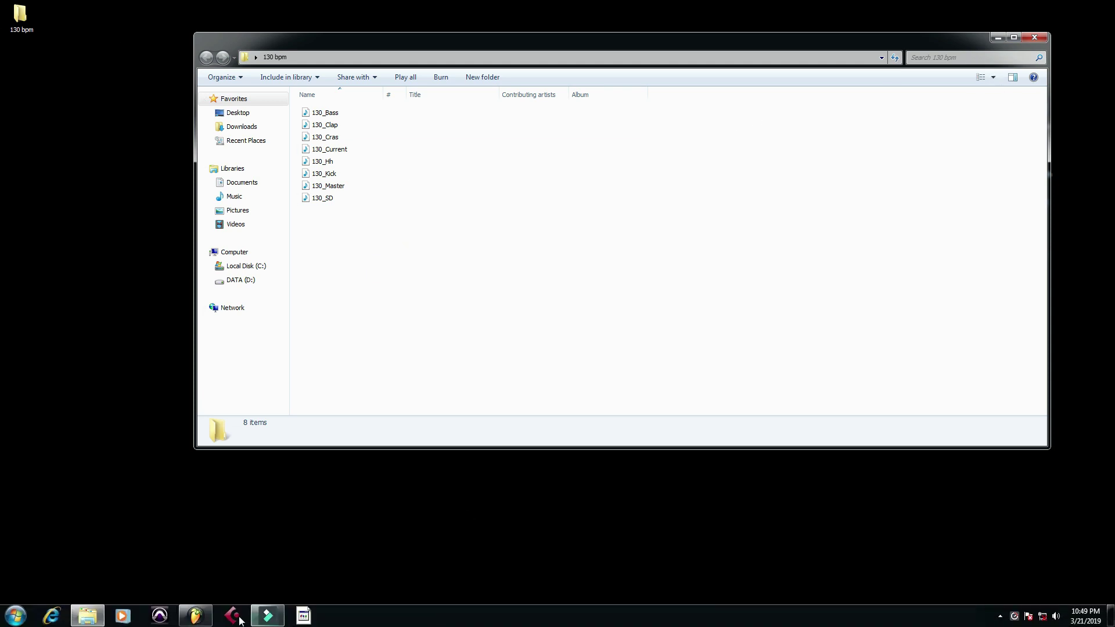
{"action": "left_click", "coordinate": [160, 617]}
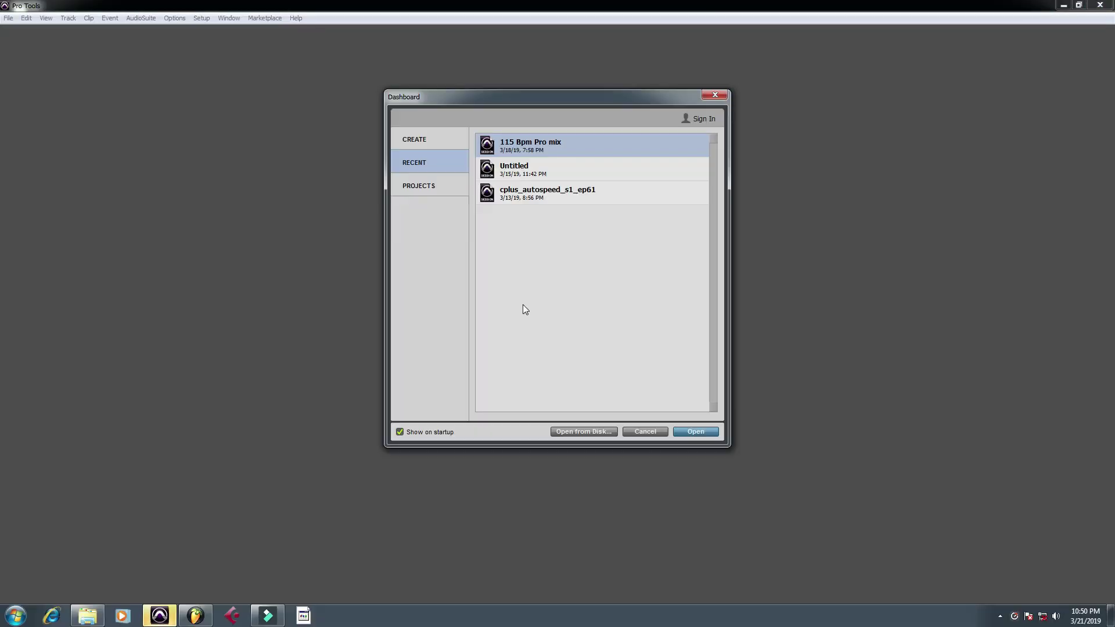
{"action": "left_click", "coordinate": [433, 141]}
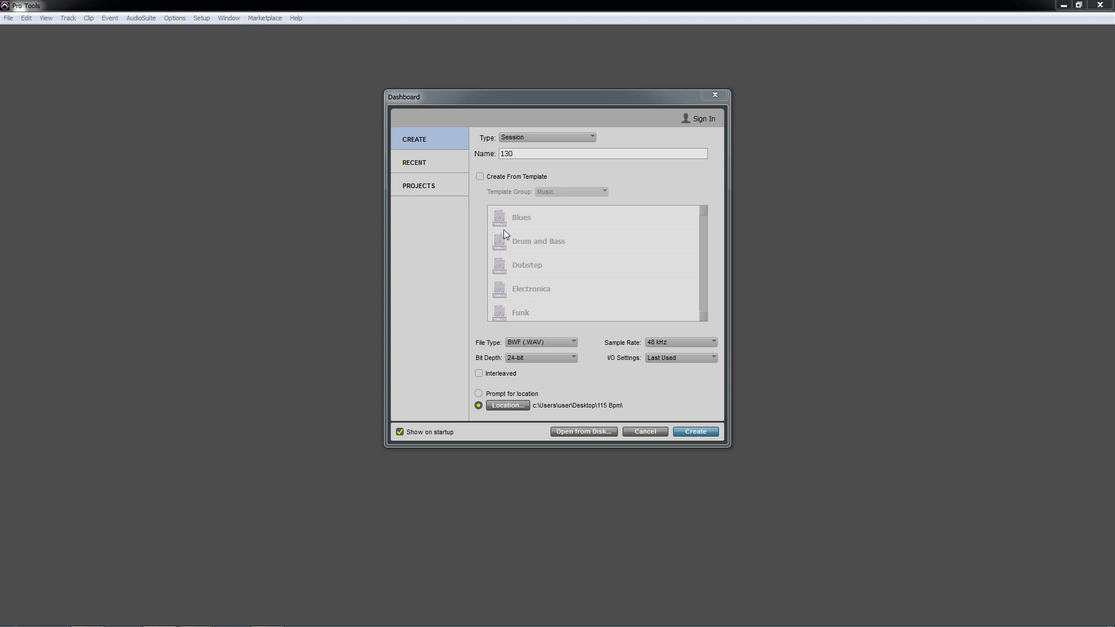
- Set the new session's location to the Desktop and create the session
{"action": "left_click", "coordinate": [513, 409]}
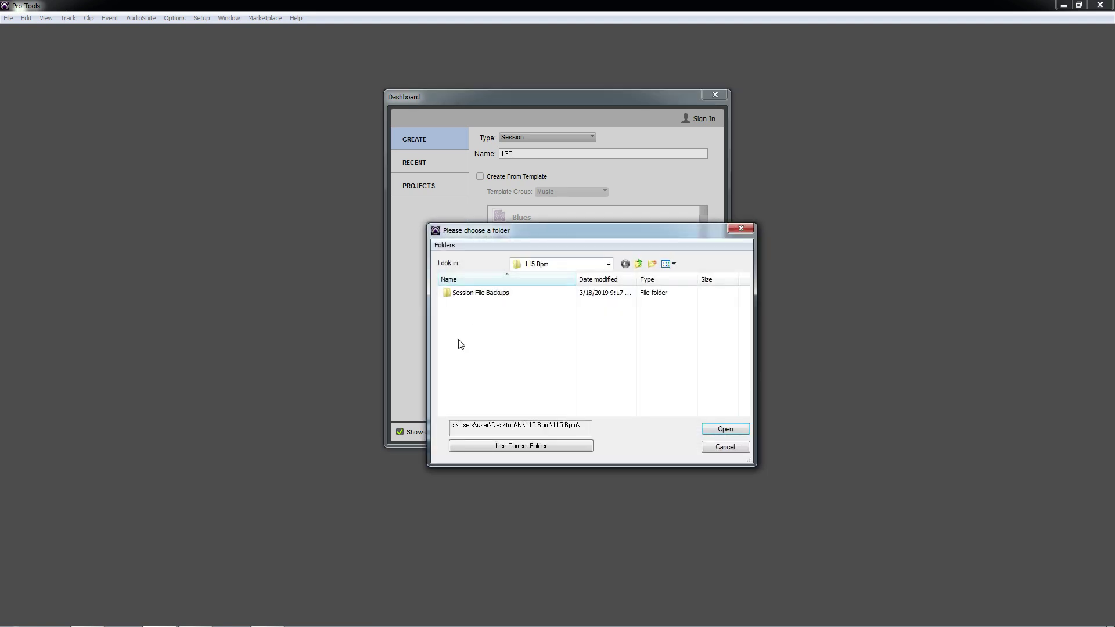
{"action": "left_click", "coordinate": [638, 264]}
{"action": "left_click", "coordinate": [638, 264]}
{"action": "left_click", "coordinate": [638, 265]}
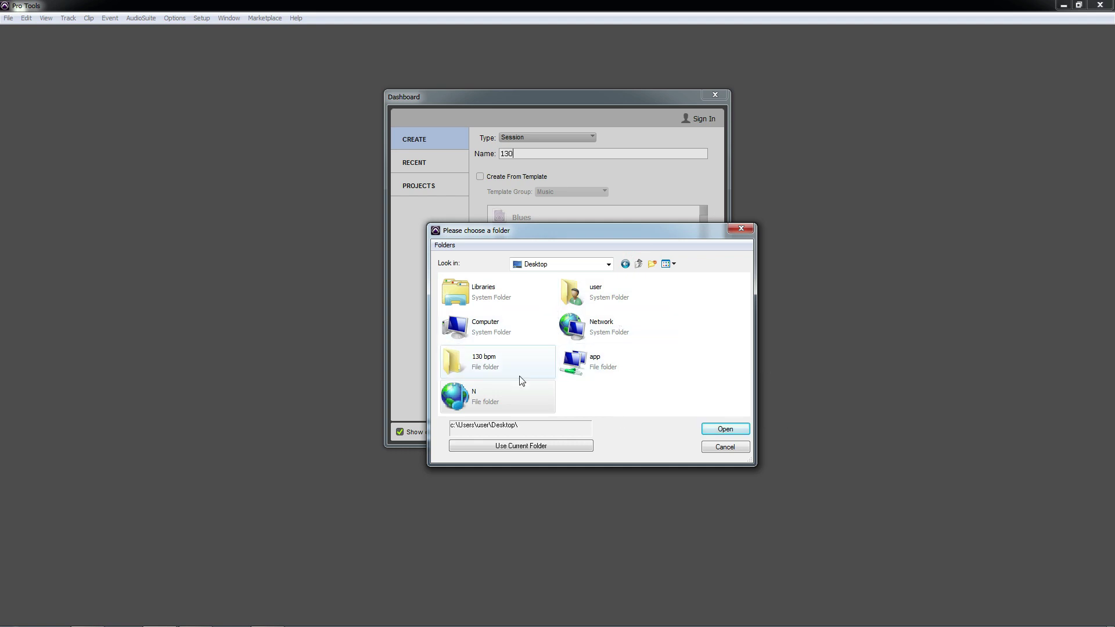
{"action": "left_click", "coordinate": [505, 363]}
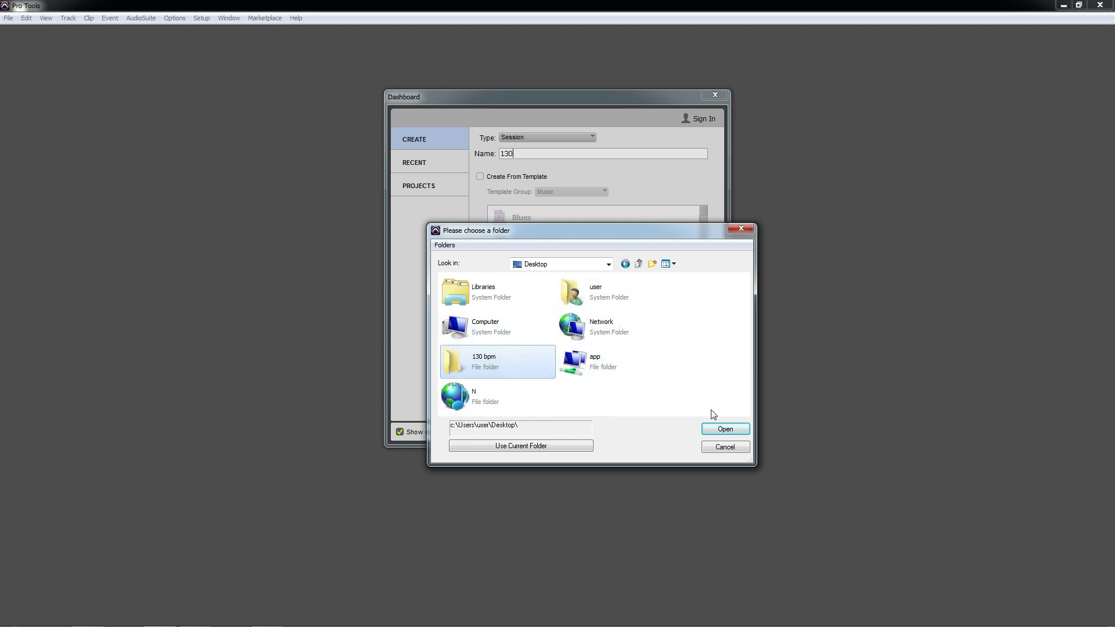
{"action": "left_click", "coordinate": [556, 446]}
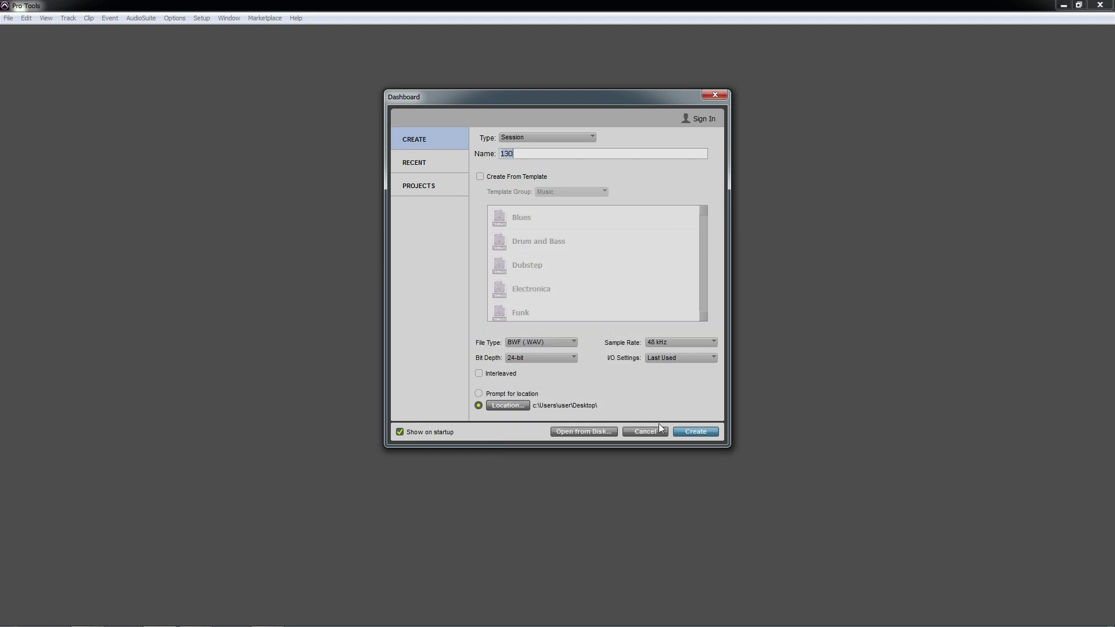
{"action": "left_click", "coordinate": [697, 431]}
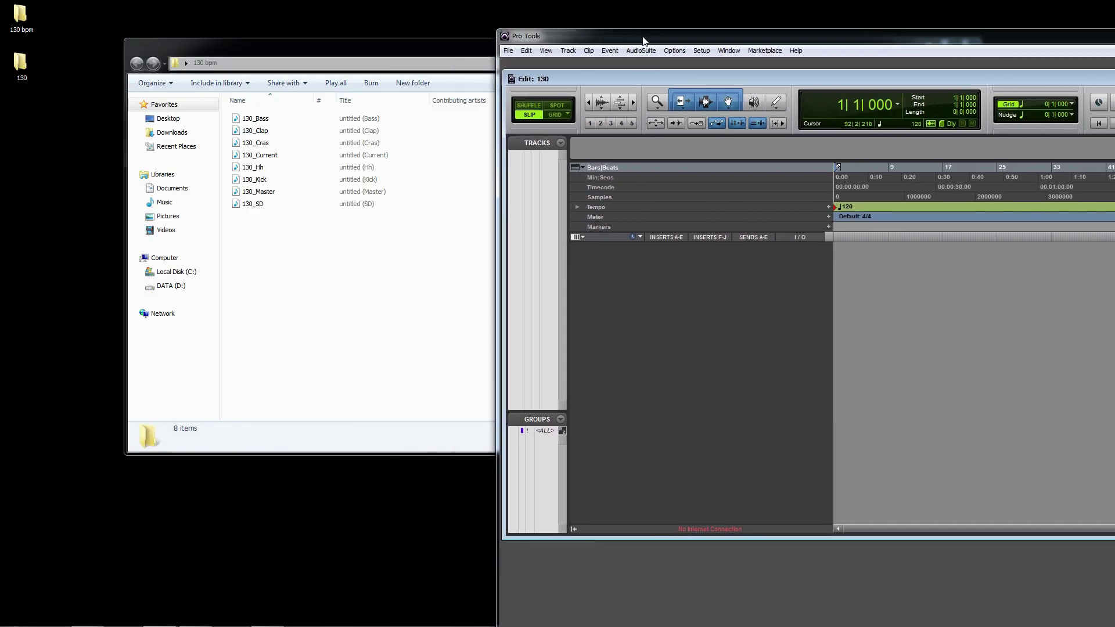
- Bring the exported wave files from the 130 bpm folder into the Pro Tools session as tracks and maximize the window
{"action": "left_click_drag", "start_coordinate": [327, 307], "coordinate": [1025, 360]}
{"action": "left_click_drag", "start_coordinate": [938, 42], "coordinate": [466, 23]}
{"action": "double_click", "coordinate": [1042, 26]}
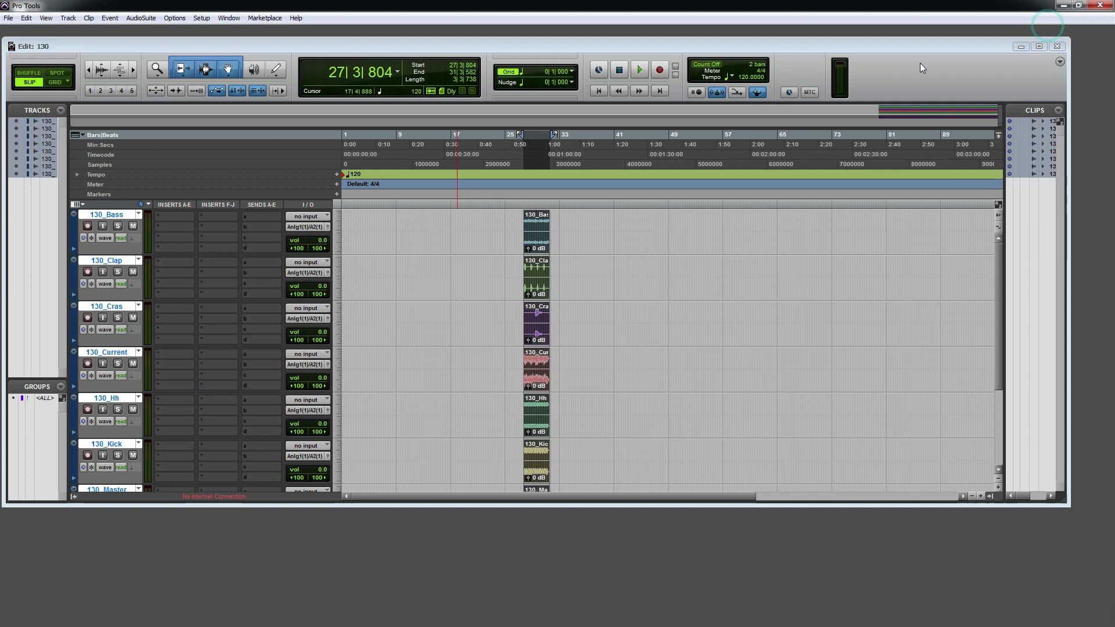
- Set the session tempo to 130 BPM
{"action": "left_click", "coordinate": [743, 78]}
{"action": "type", "text": "130"}
{"action": "key", "text": "Return"}
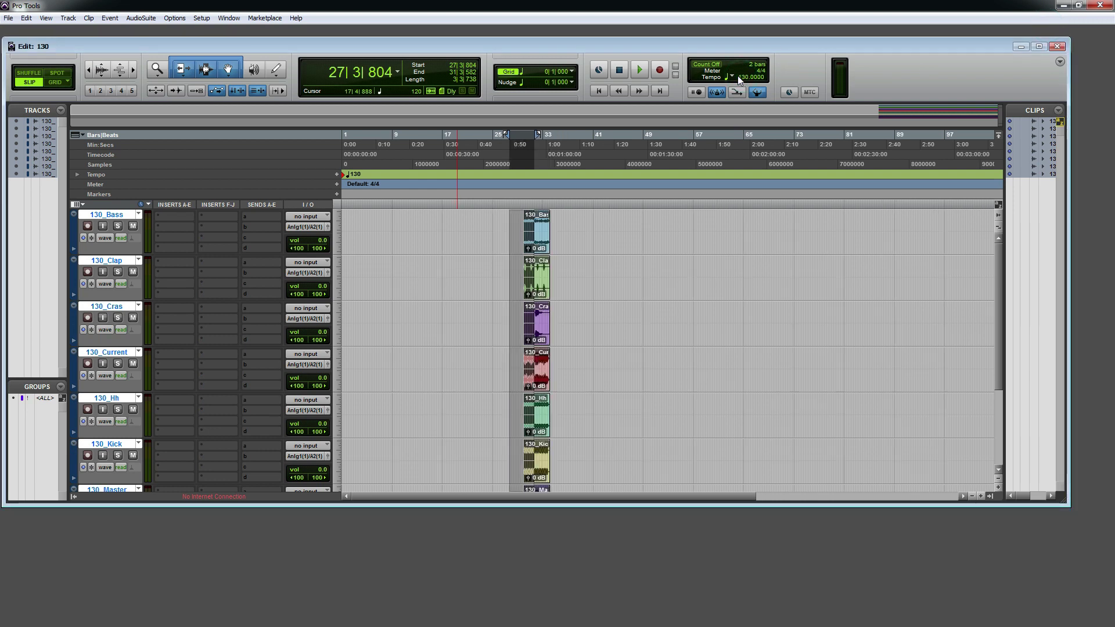
- Move the imported audio clips to the start of the timeline at bar 1
{"action": "left_click", "coordinate": [588, 274]}
{"action": "left_click_drag", "start_coordinate": [537, 235], "coordinate": [356, 235]}
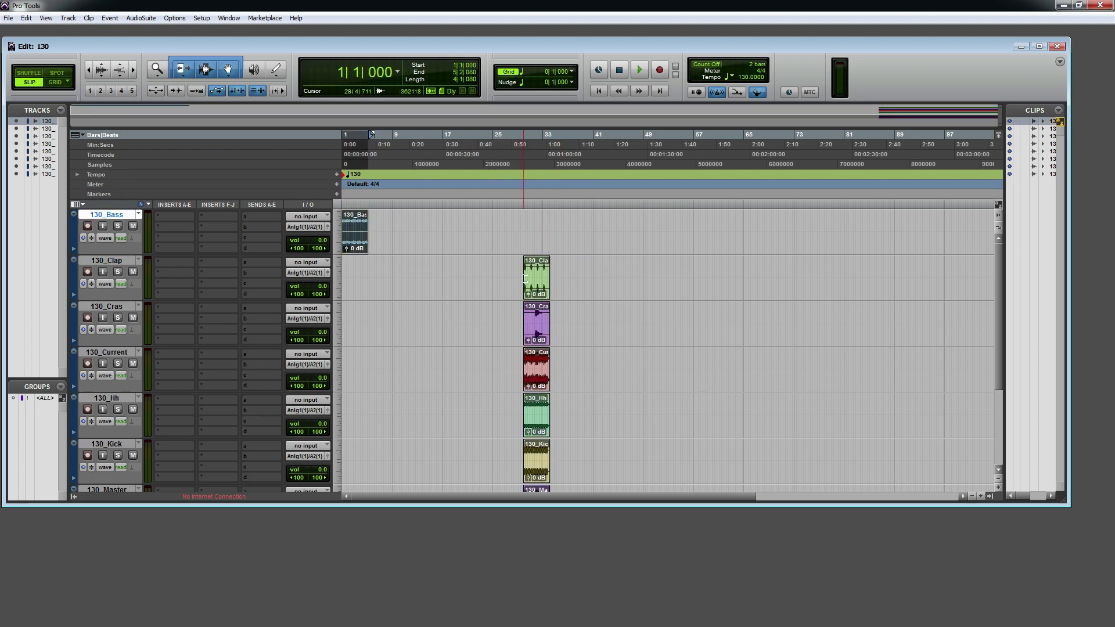
{"action": "left_click_drag", "start_coordinate": [529, 286], "coordinate": [381, 288]}
{"action": "left_click_drag", "start_coordinate": [536, 372], "coordinate": [373, 378]}
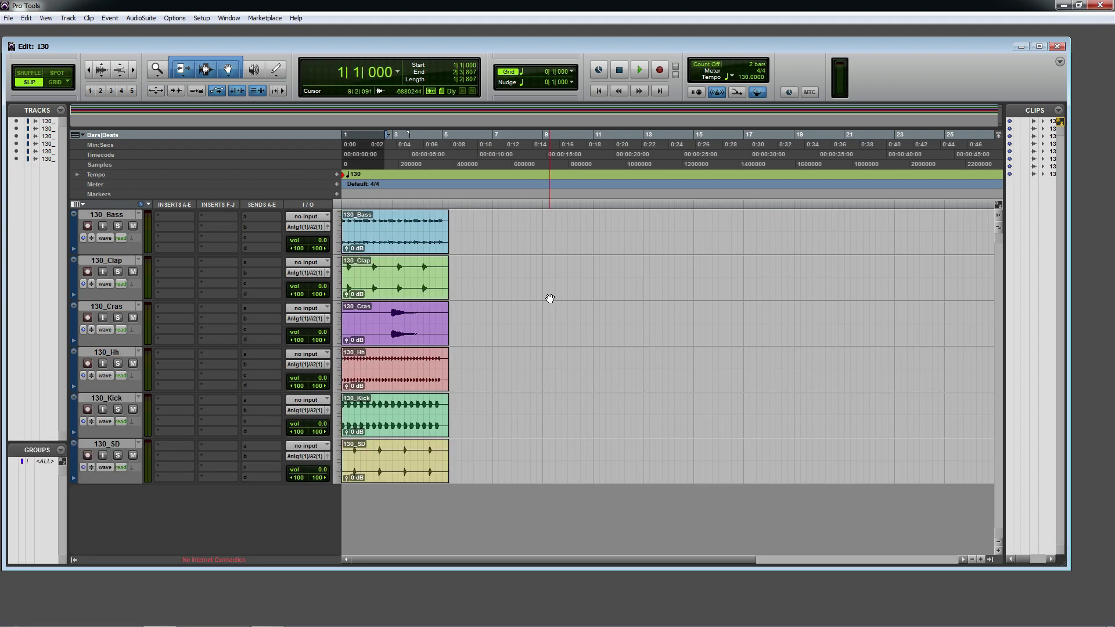
- Solo and play the 130_Bass track, then the 130_Clap track, turning each solo off after listening
{"action": "left_click", "coordinate": [117, 226]}
{"action": "key", "text": "space"}
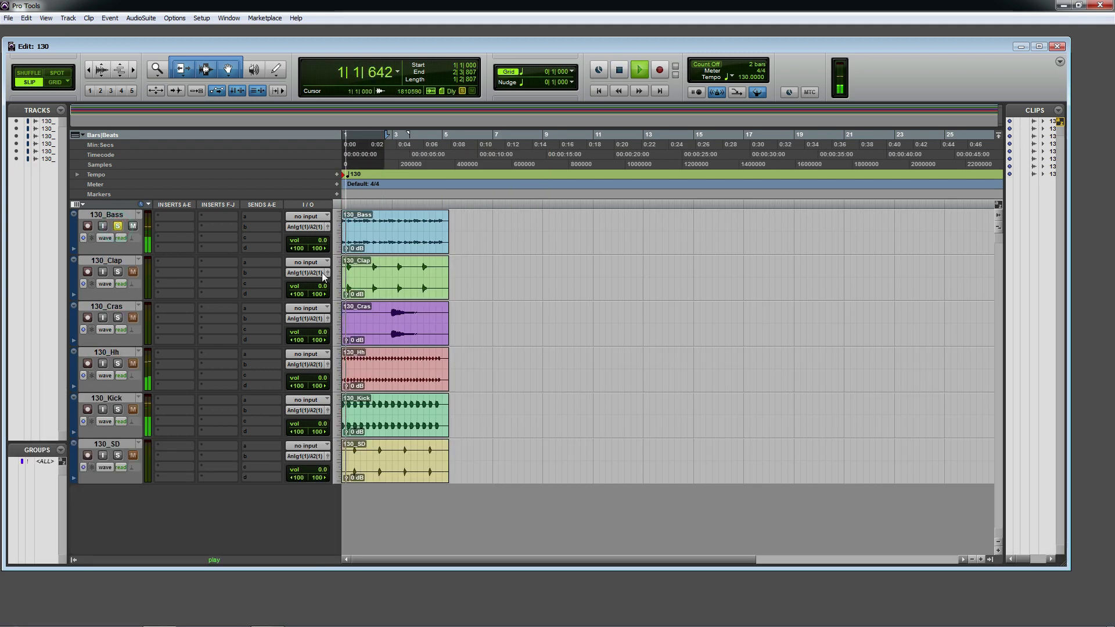
{"action": "key", "text": "space"}
{"action": "left_click", "coordinate": [117, 226]}
{"action": "left_click", "coordinate": [118, 272]}
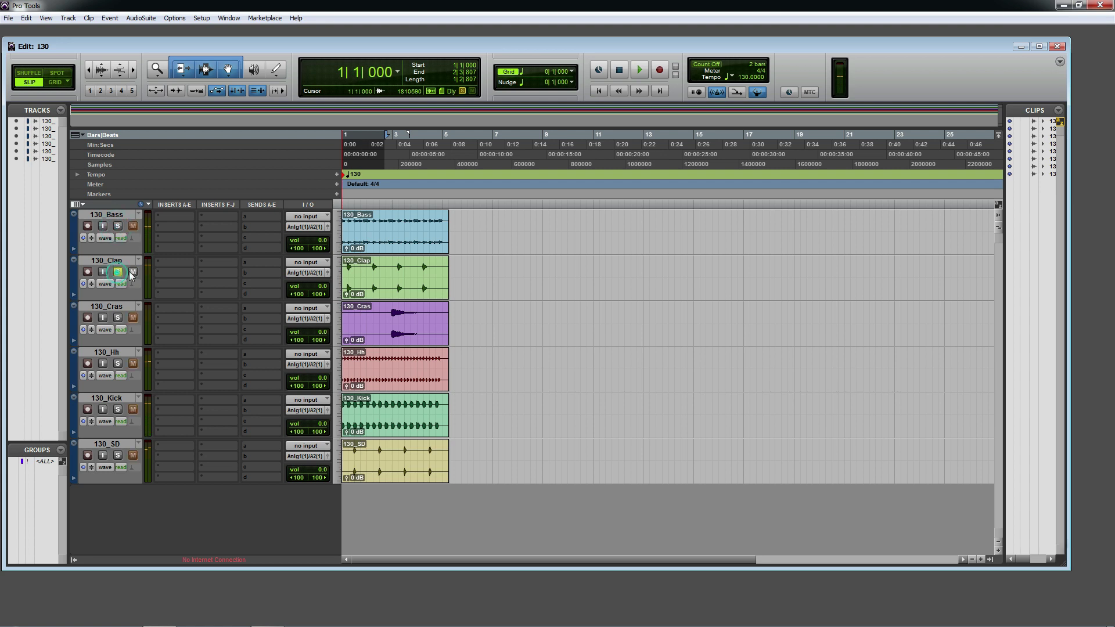
{"action": "key", "text": "space"}
{"action": "key", "text": "space"}
{"action": "left_click", "coordinate": [117, 271]}
- Play a selection covering the crash hit on 130_Cras, and solo and play the 130_Hh track
{"action": "left_click_drag", "start_coordinate": [389, 316], "coordinate": [454, 316]}
{"action": "key", "text": "space"}
{"action": "key", "text": "space"}
{"action": "left_click", "coordinate": [118, 318]}
{"action": "left_click", "coordinate": [117, 363]}
{"action": "key", "text": "space"}
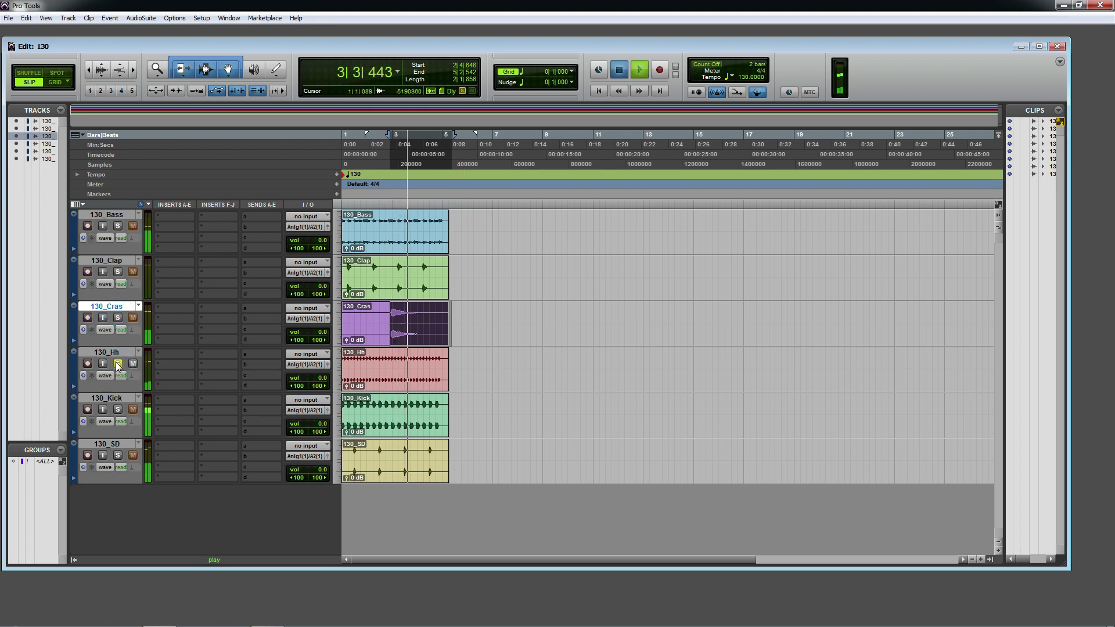
{"action": "key", "text": "space"}
{"action": "left_click", "coordinate": [117, 363]}
- Solo the 130_Kick track, play it from the start of its clip, and turn the solo off
{"action": "left_click", "coordinate": [118, 409]}
{"action": "key", "text": "space"}
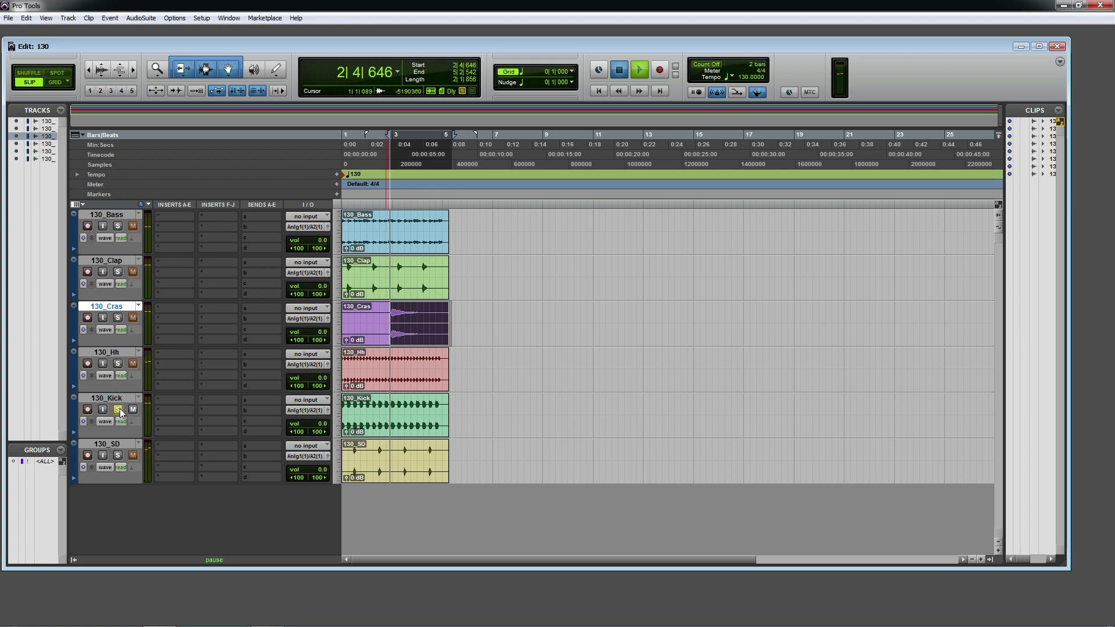
{"action": "key", "text": "space"}
{"action": "left_click", "coordinate": [354, 429]}
{"action": "key", "text": "space"}
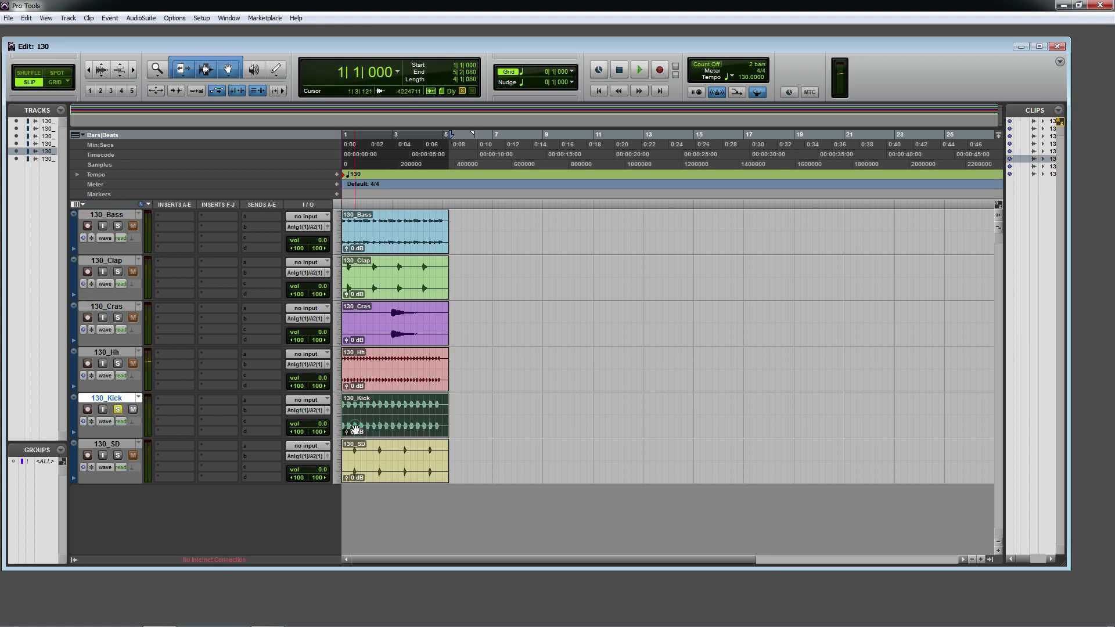
{"action": "key", "text": "space"}
{"action": "left_click", "coordinate": [117, 409]}
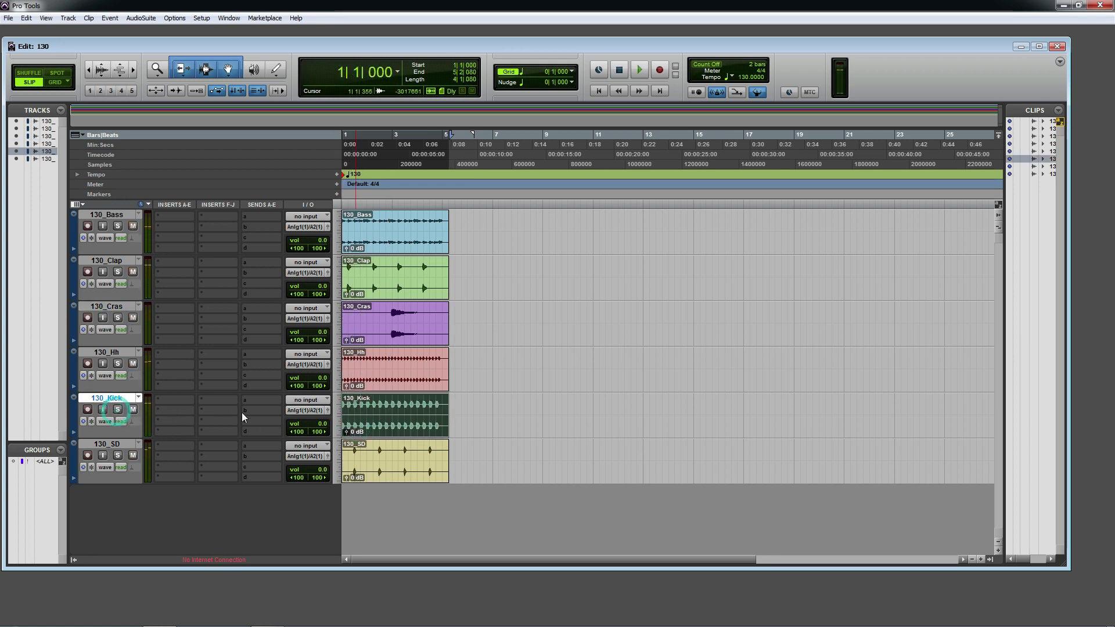
- Solo the 130_SD track, play it briefly, and turn the solo off
{"action": "left_click", "coordinate": [117, 446]}
{"action": "left_click", "coordinate": [117, 455]}
{"action": "key", "text": "space"}
{"action": "key", "text": "space"}
{"action": "left_click", "coordinate": [118, 455]}
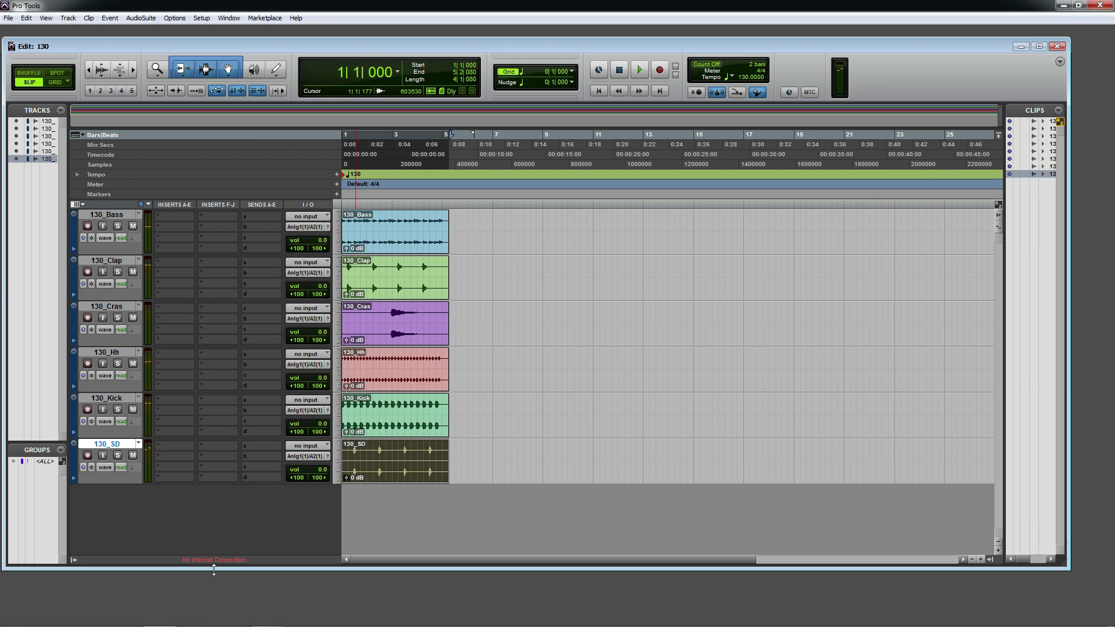
- Create one new mono audio track and insert the Click II plug-in on it
{"action": "left_click", "coordinate": [89, 18]}
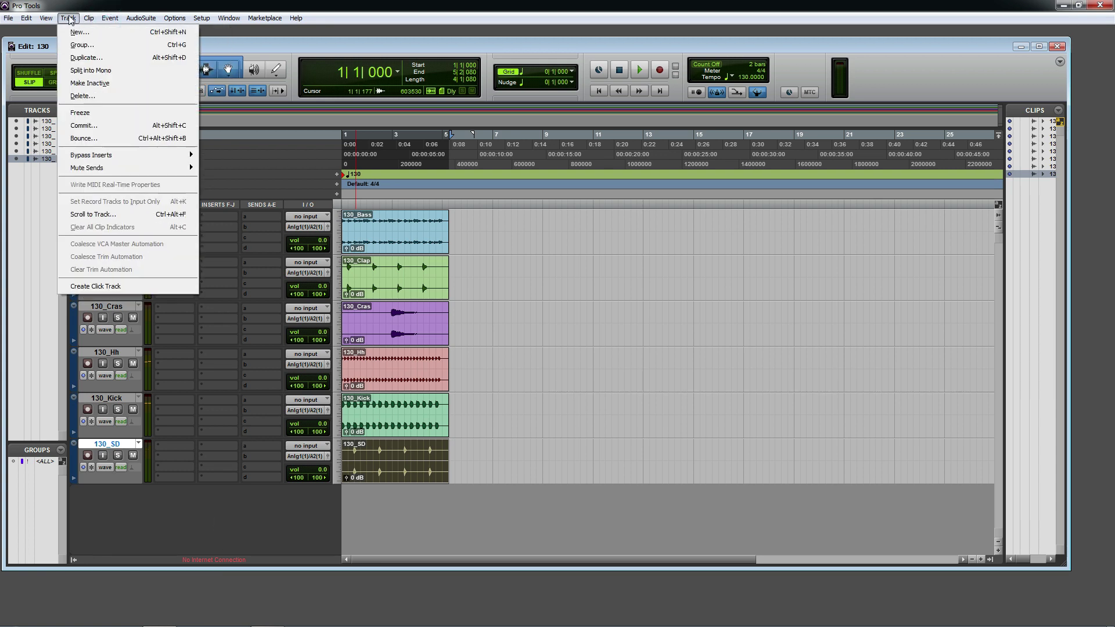
{"action": "left_click", "coordinate": [73, 32]}
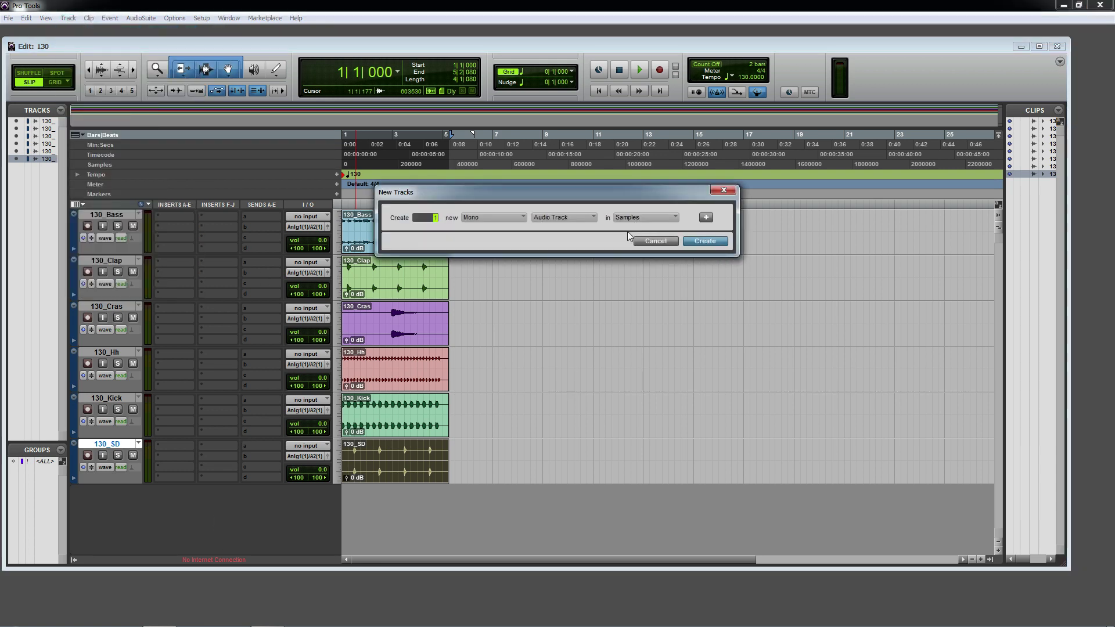
{"action": "left_click", "coordinate": [704, 241]}
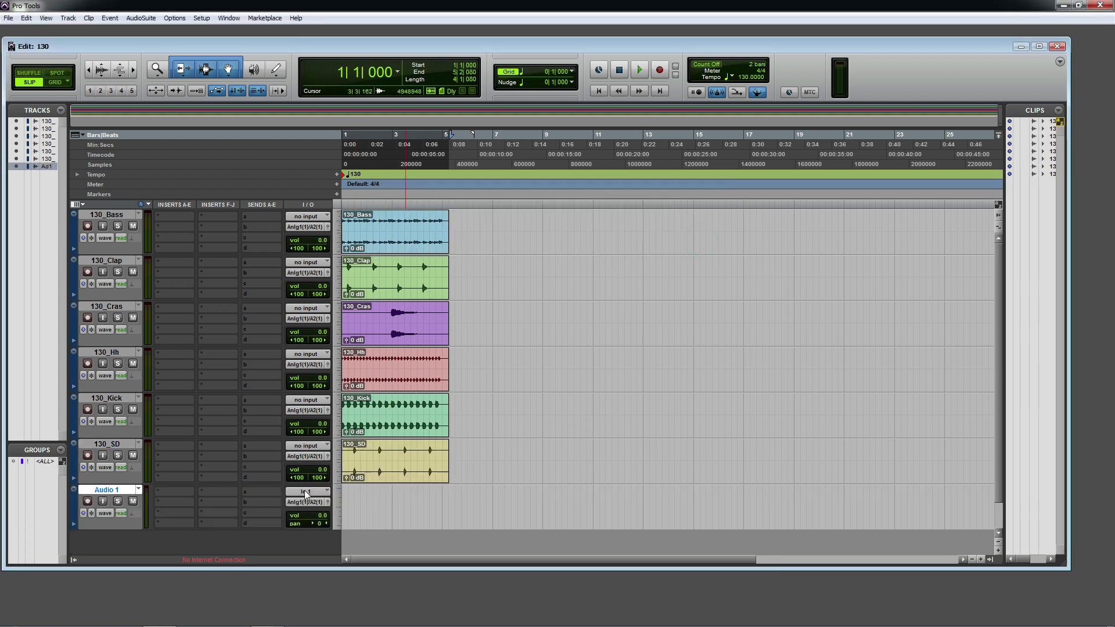
{"action": "left_click", "coordinate": [196, 494]}
{"action": "left_click", "coordinate": [202, 511]}
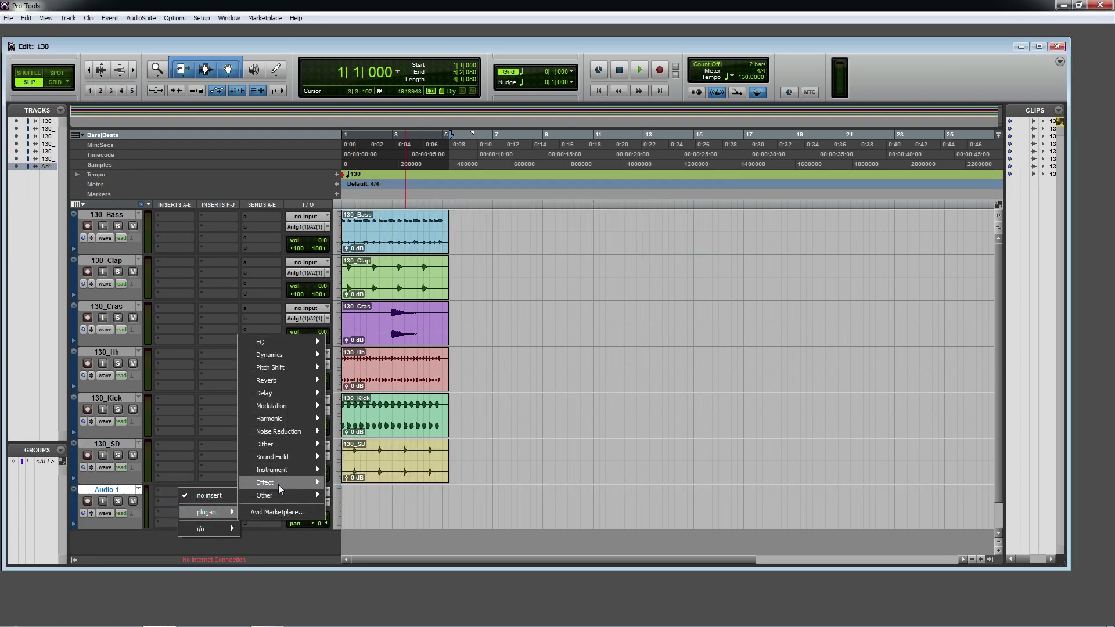
{"action": "mouse_move", "coordinate": [278, 485]}
{"action": "left_click", "coordinate": [359, 485]}
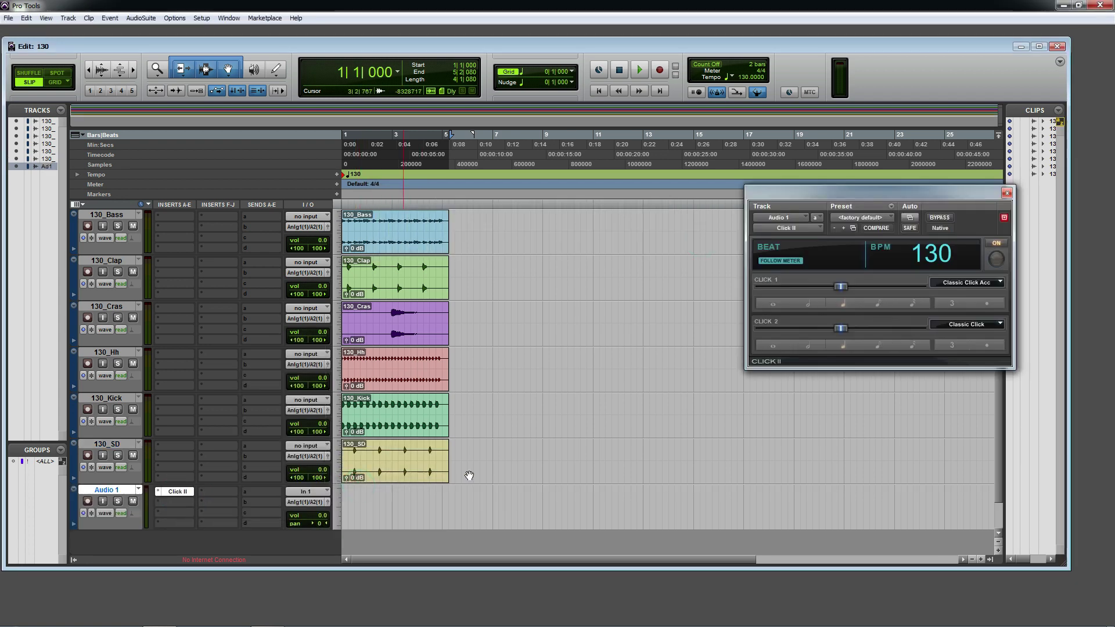
- Set the Click 1 sound to Comp Block Acc and the Click 2 sound to Cowbell 2 Acc
{"action": "left_click", "coordinate": [961, 282]}
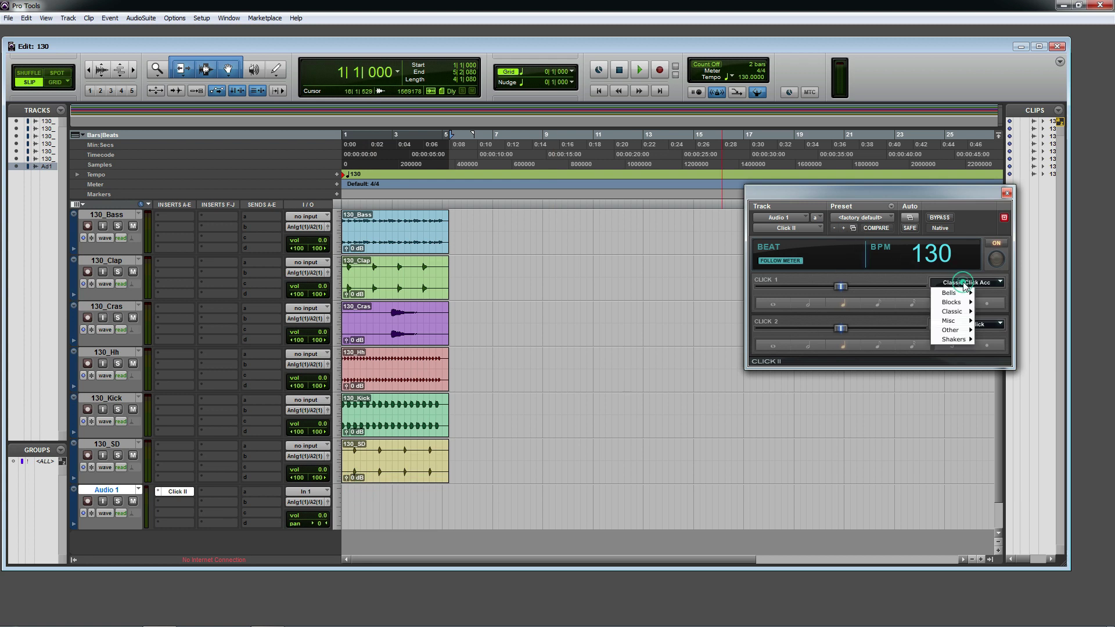
{"action": "mouse_move", "coordinate": [961, 302]}
{"action": "left_click", "coordinate": [1003, 304]}
{"action": "left_click", "coordinate": [966, 324]}
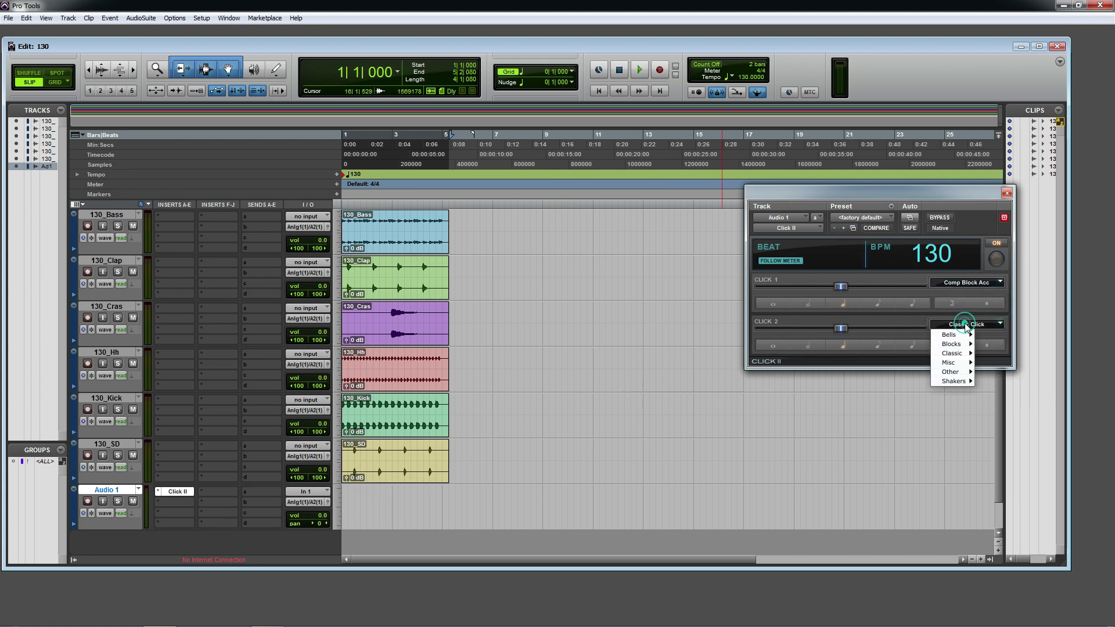
{"action": "mouse_move", "coordinate": [958, 339]}
{"action": "left_click", "coordinate": [1010, 268]}
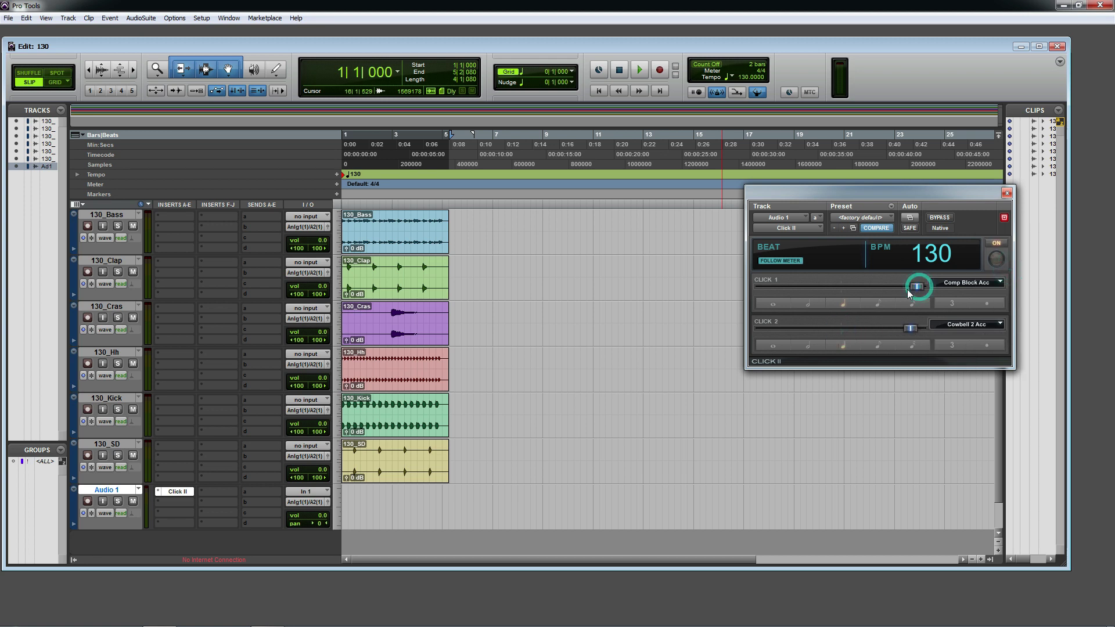
- Play the session with the click, change the Click 1 sound to Cheek Flick, and close the plug-in after stopping playback
{"action": "key", "text": "space"}
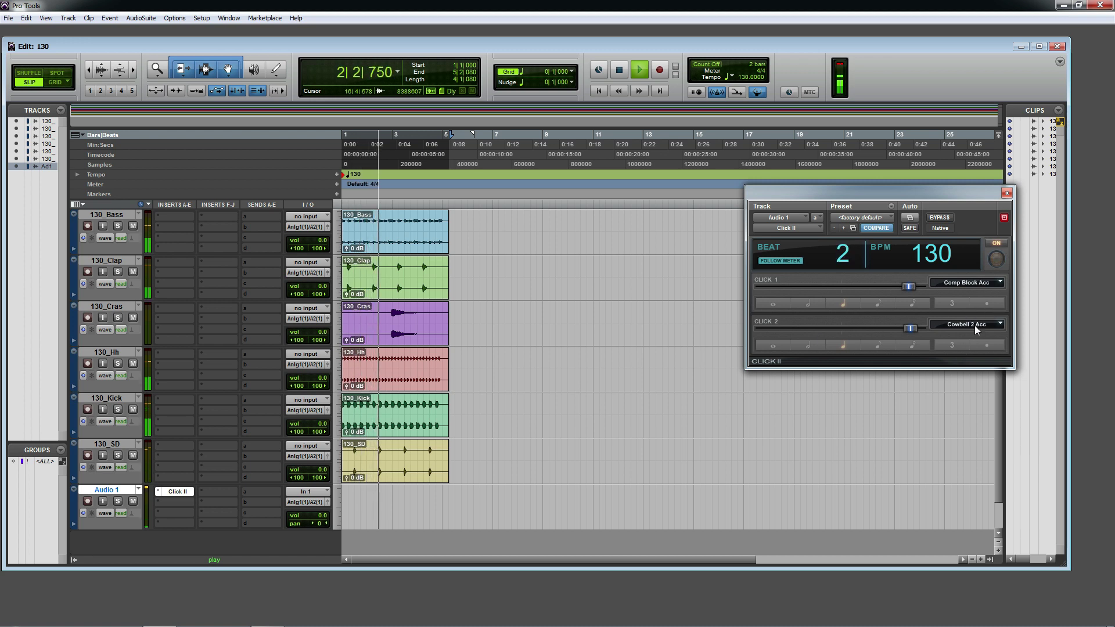
{"action": "left_click", "coordinate": [969, 283]}
{"action": "mouse_move", "coordinate": [969, 294]}
{"action": "left_click", "coordinate": [1015, 298]}
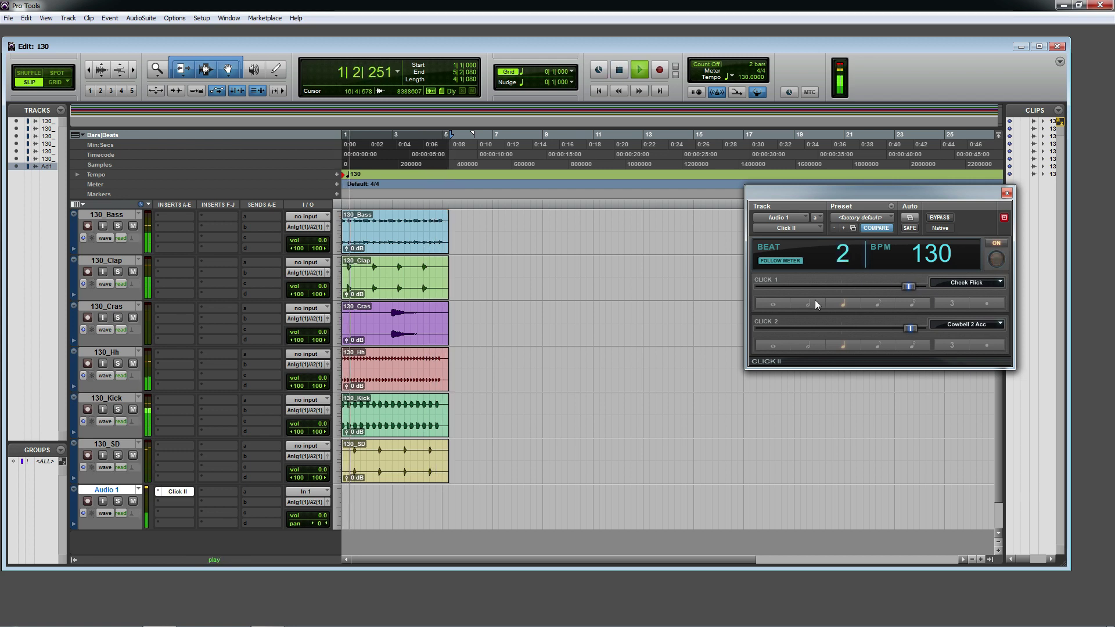
{"action": "left_click_drag", "start_coordinate": [847, 188], "coordinate": [611, 190]}
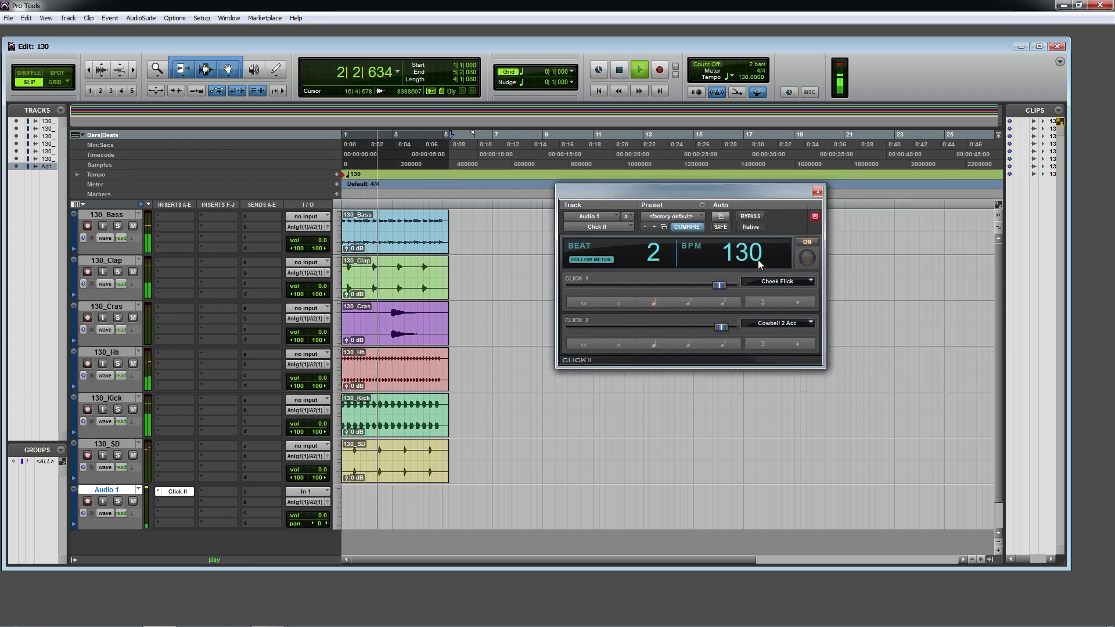
{"action": "key", "text": "space"}
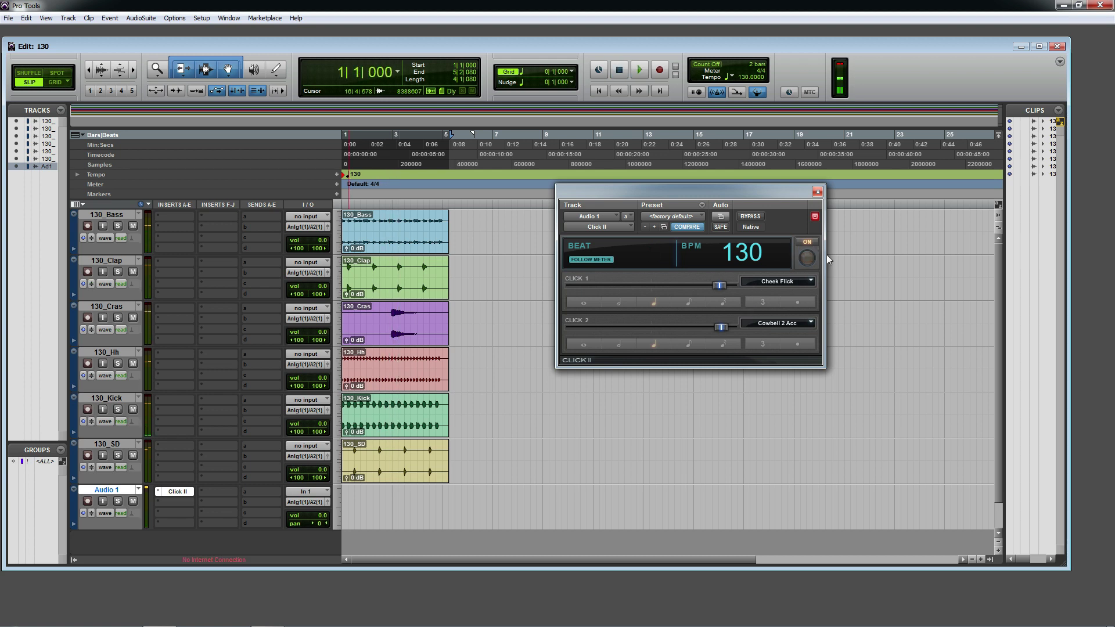
{"action": "left_click", "coordinate": [817, 192]}
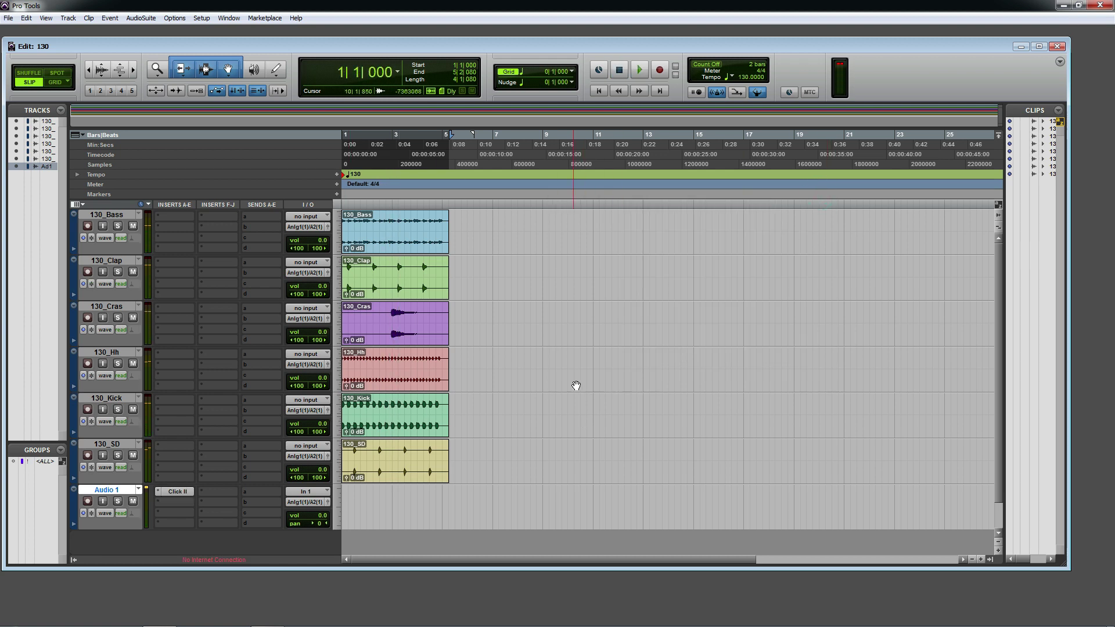
- Save the Pro Tools session
{"action": "left_click", "coordinate": [575, 380]}
{"action": "left_click", "coordinate": [8, 19]}
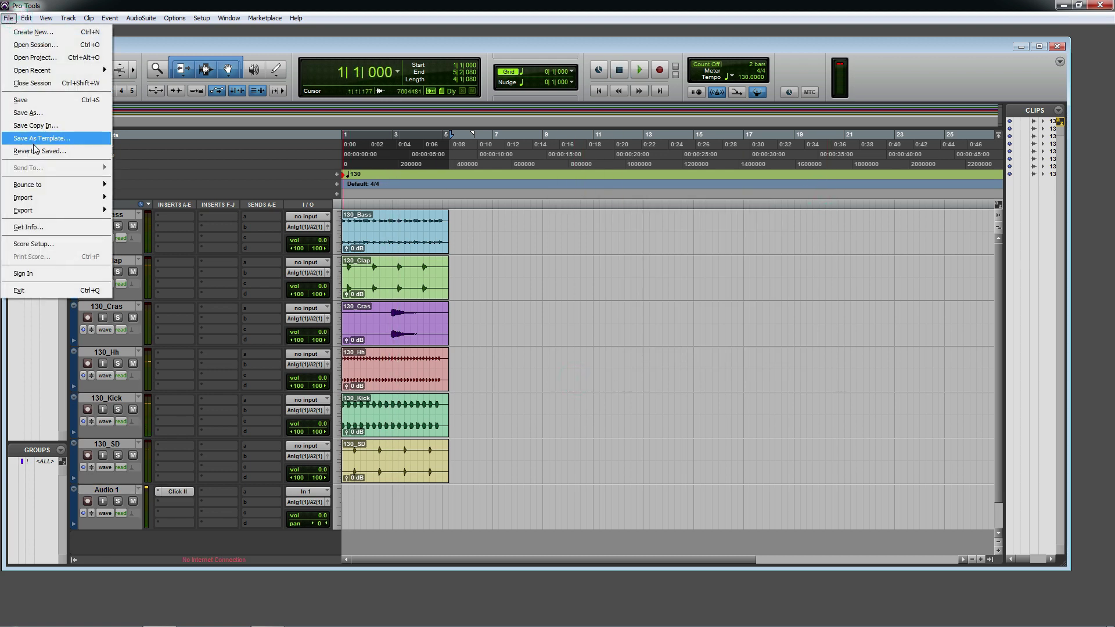
{"action": "left_click", "coordinate": [21, 100]}
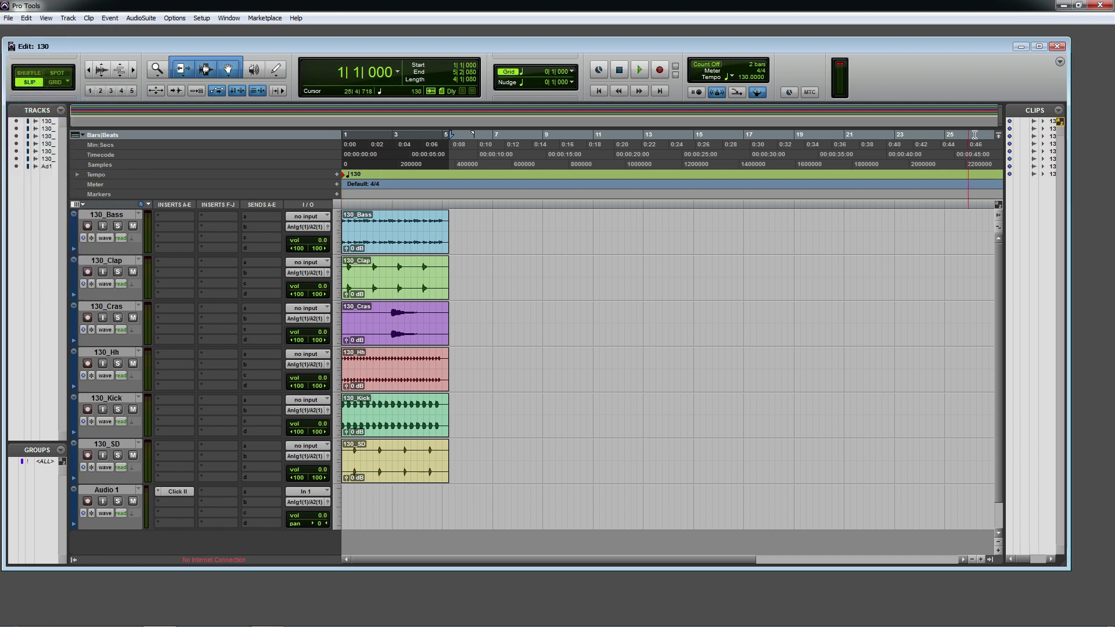
- Launch Cubase 5, create an Empty project in the 130 bpm folder, and shift its window to uncover the desktop folders
{"action": "left_click", "coordinate": [417, 435]}
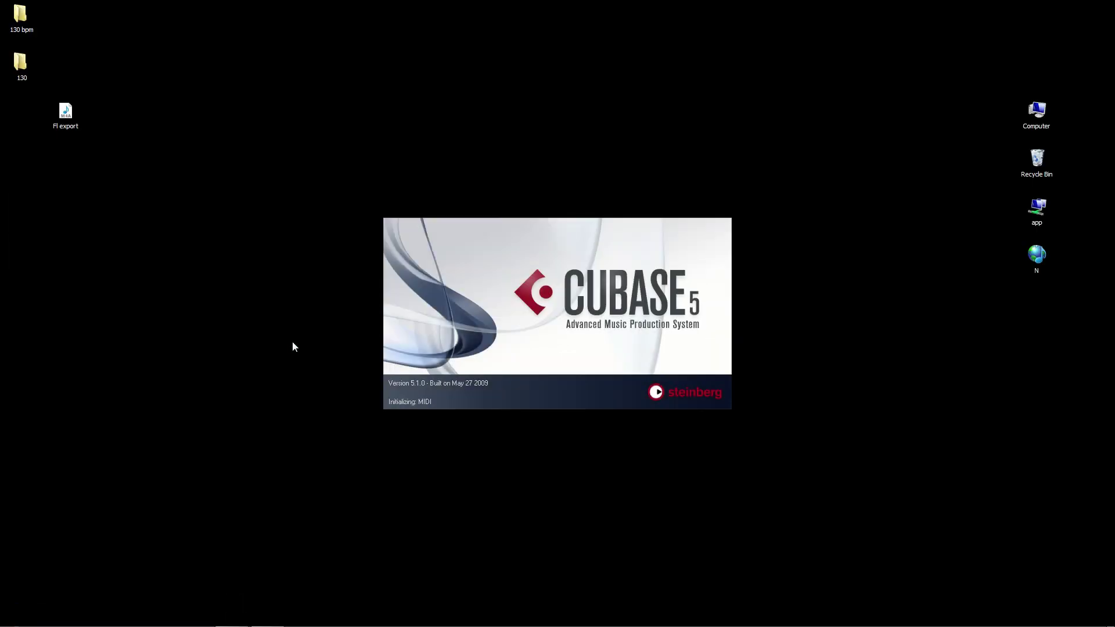
{"action": "left_click", "coordinate": [557, 343]}
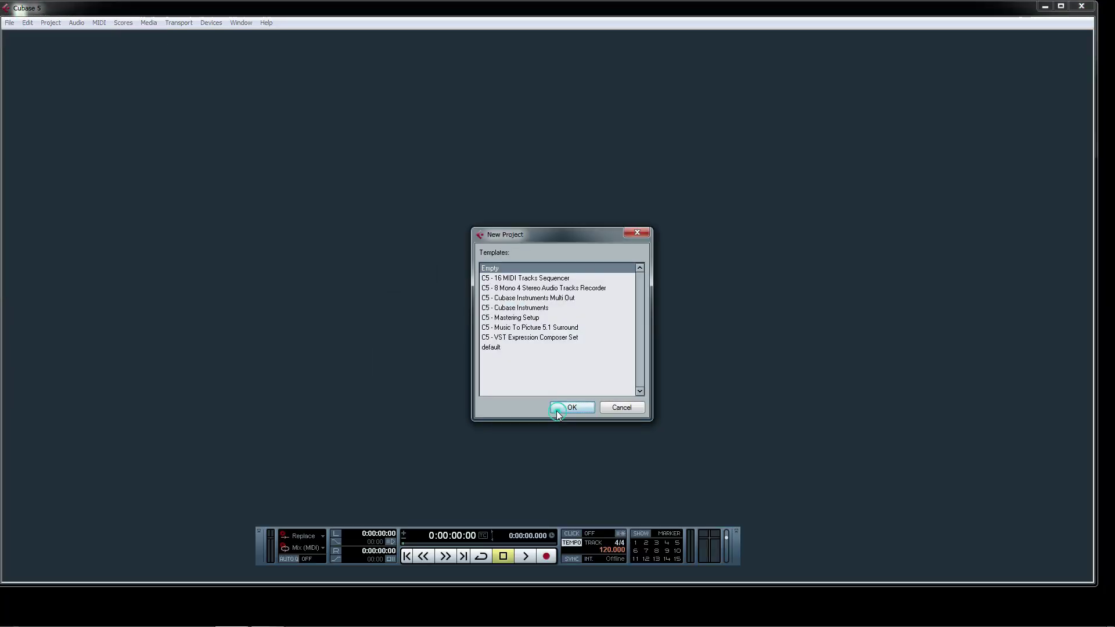
{"action": "left_click", "coordinate": [557, 408]}
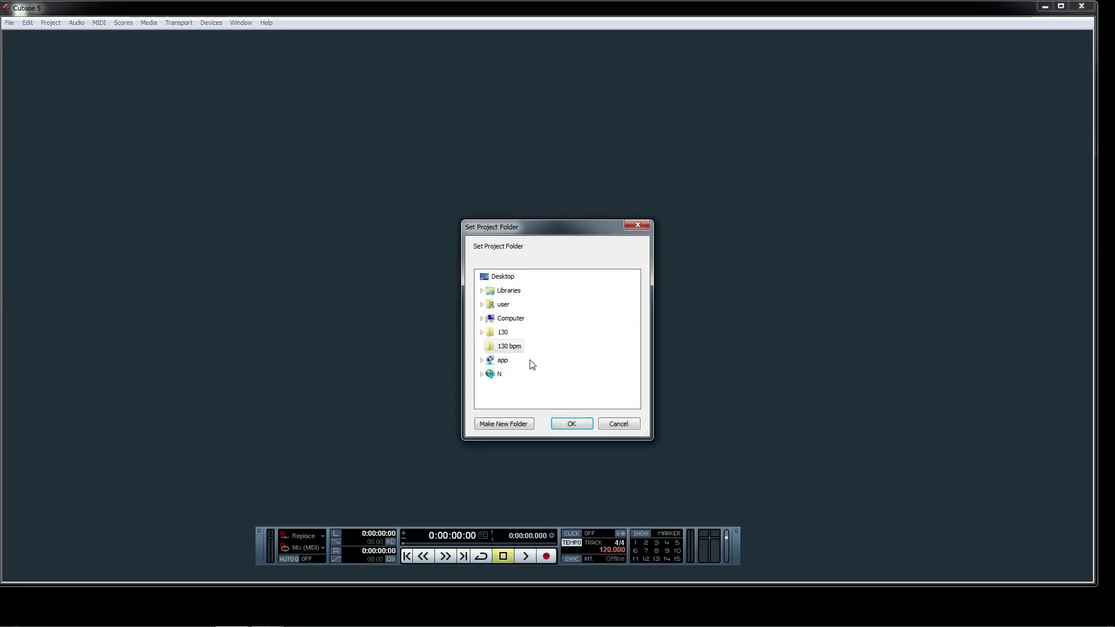
{"action": "left_click", "coordinate": [571, 425]}
{"action": "left_click_drag", "start_coordinate": [187, 7], "coordinate": [302, 38]}
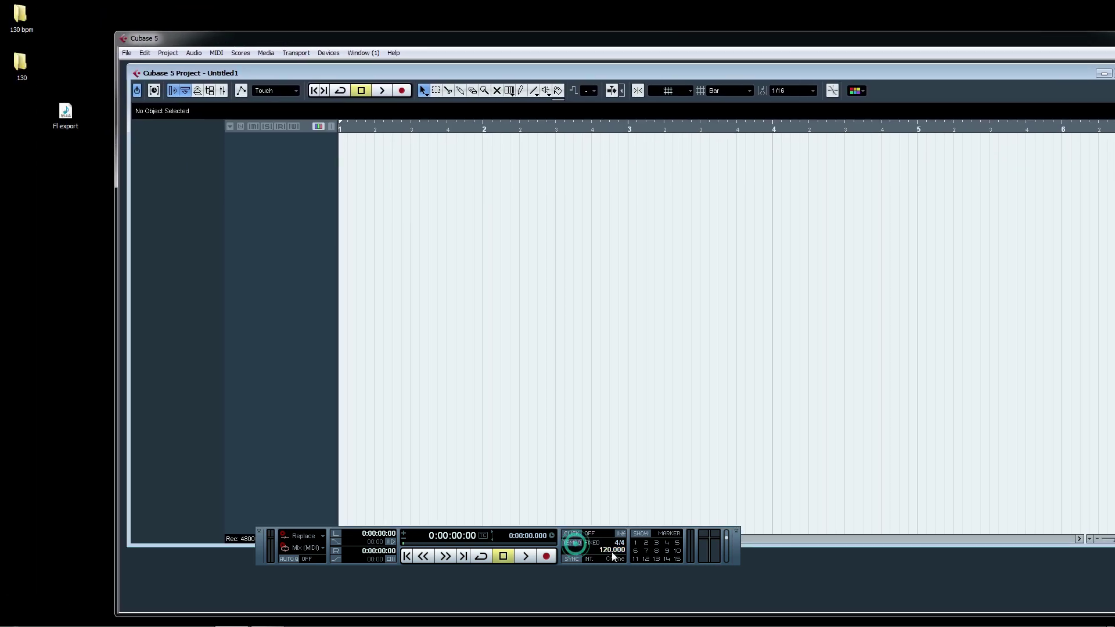